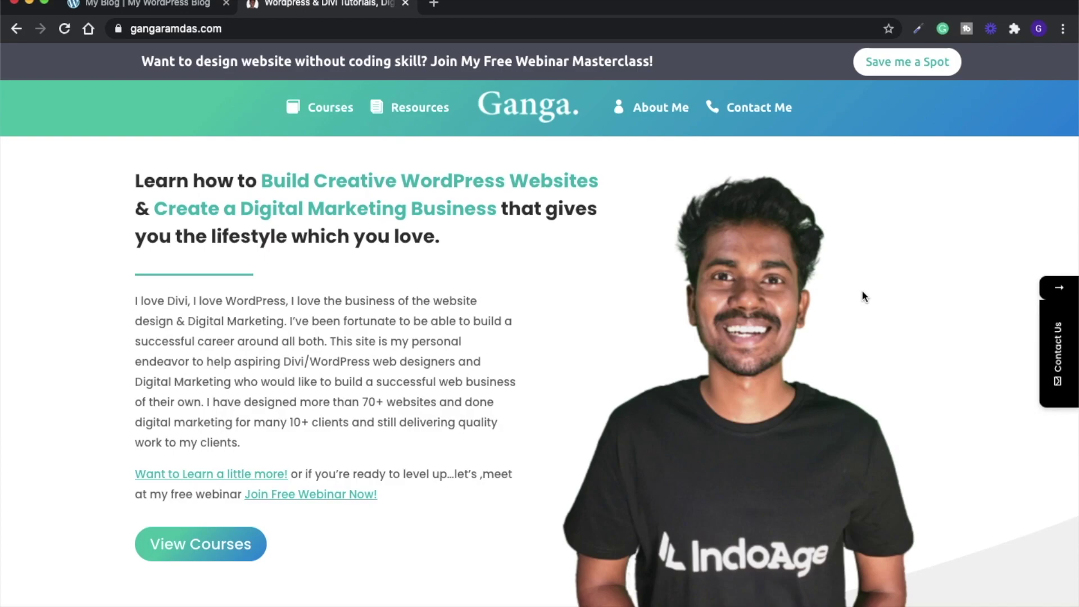
# Examine the OYatri reference website's contact bar, header menu, banner, service and package sections
pyautogui.click(147, 10)
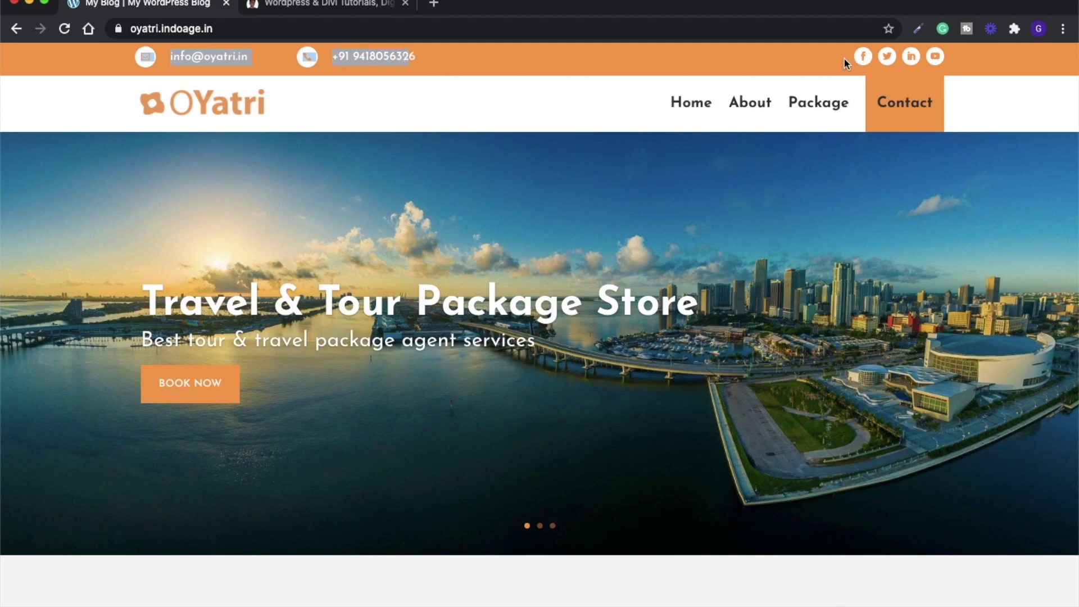
pyautogui.click(812, 59)
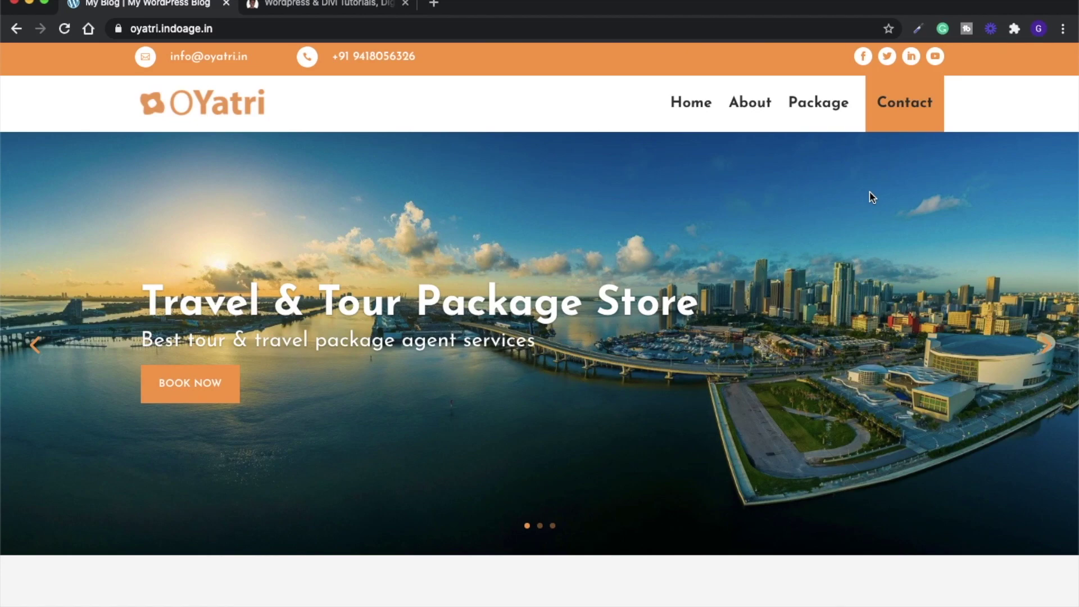
pyautogui.scroll(-4, 869, 197)
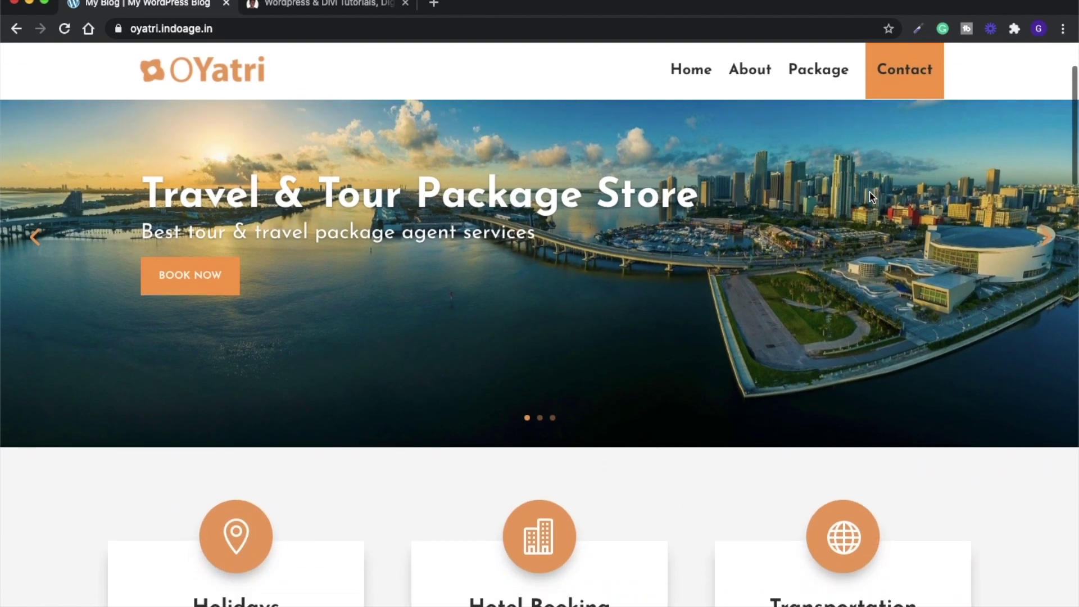
pyautogui.scroll(-5, 870, 197)
pyautogui.scroll(-10, 870, 197)
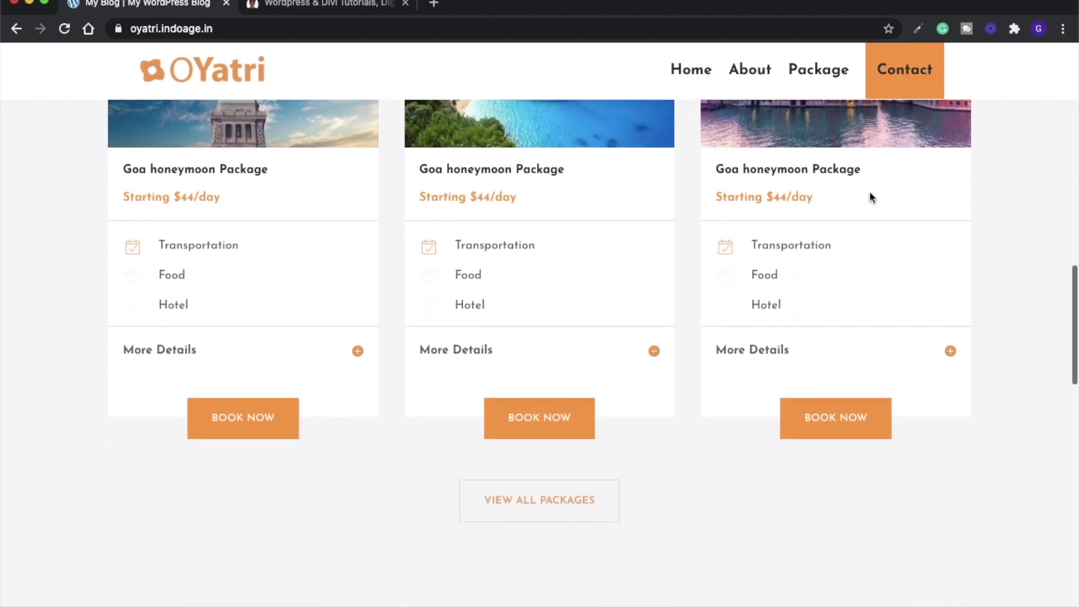
pyautogui.scroll(15, 870, 196)
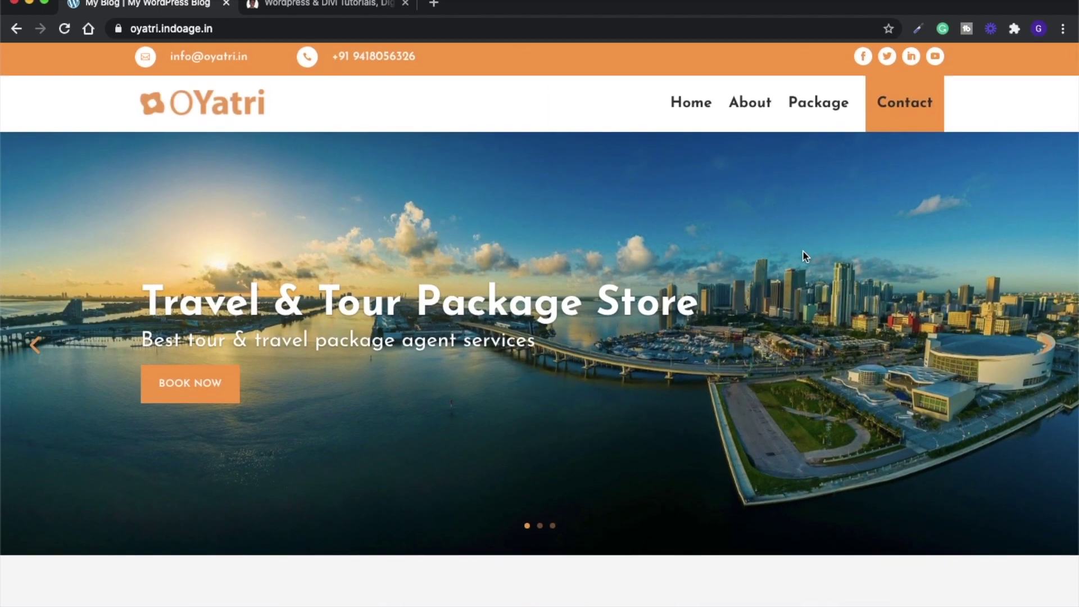
pyautogui.scroll(-8, 803, 250)
pyautogui.scroll(-10, 682, 402)
pyautogui.scroll(-16, 547, 458)
pyautogui.scroll(-3, 548, 457)
pyautogui.press('Home')
# Switch to the Divi Theme Builder and create a new template without assigning it to any pages
pyautogui.click(333, 7)
pyautogui.click(320, 31)
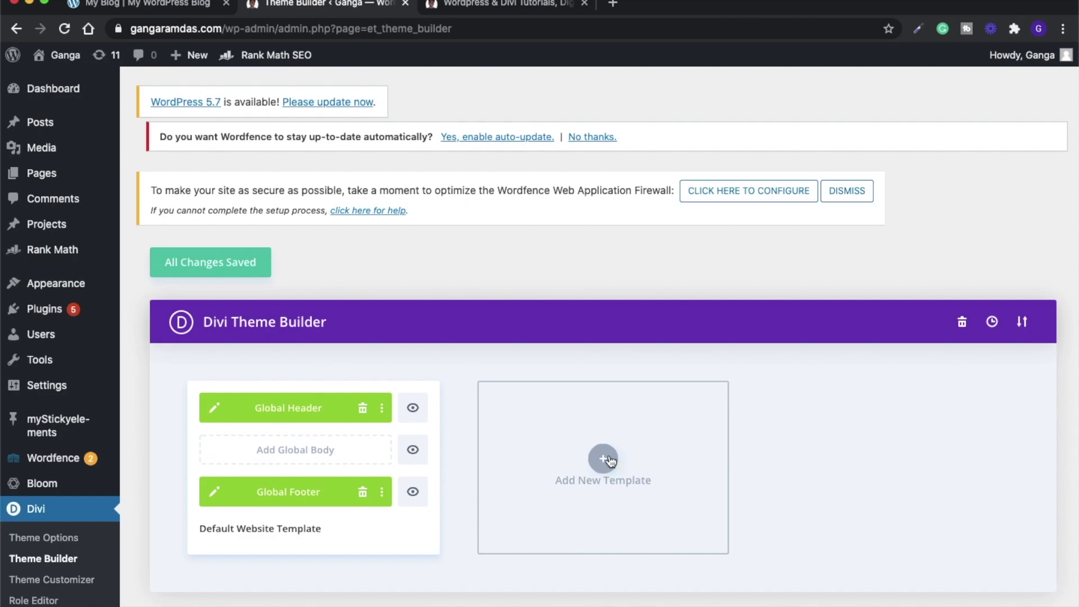
pyautogui.click(603, 459)
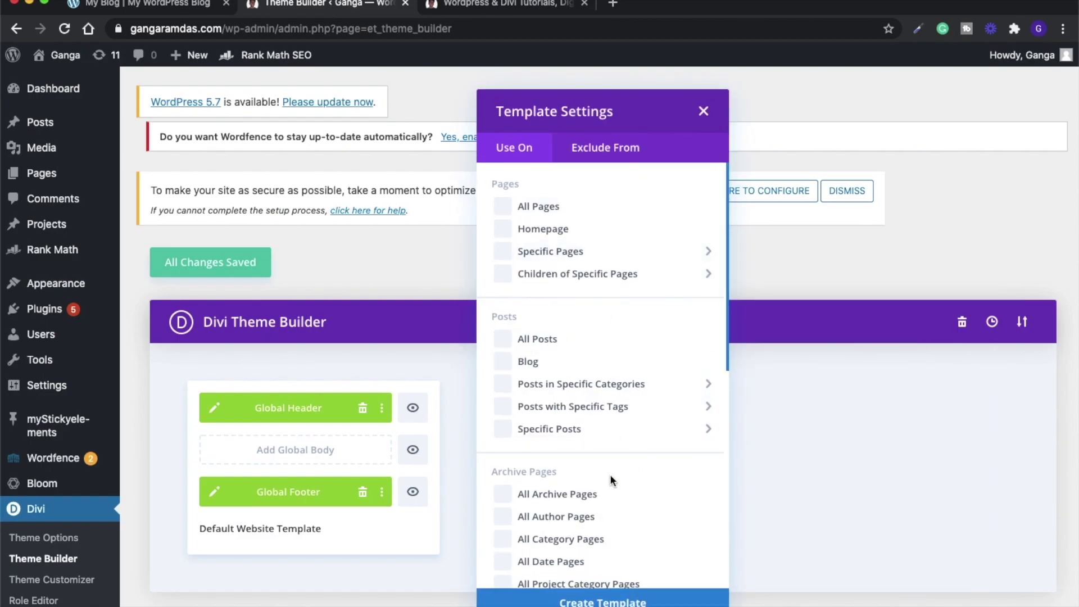
pyautogui.scroll(-3, 624, 479)
pyautogui.scroll(4, 625, 479)
pyautogui.click(597, 601)
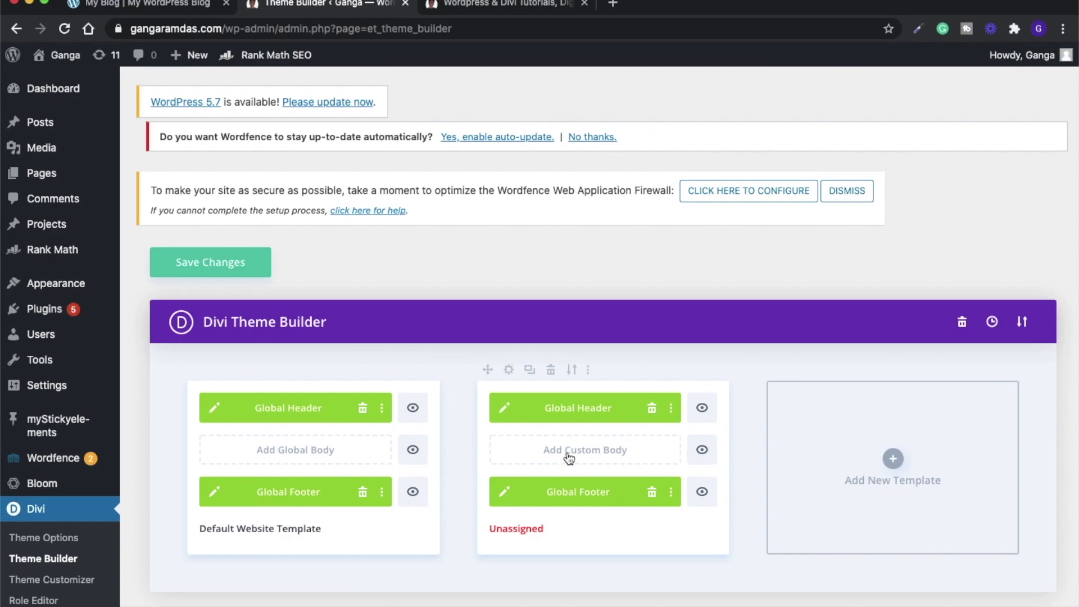
# Disable the global header in the unassigned template and open its custom header for editing
pyautogui.click(672, 411)
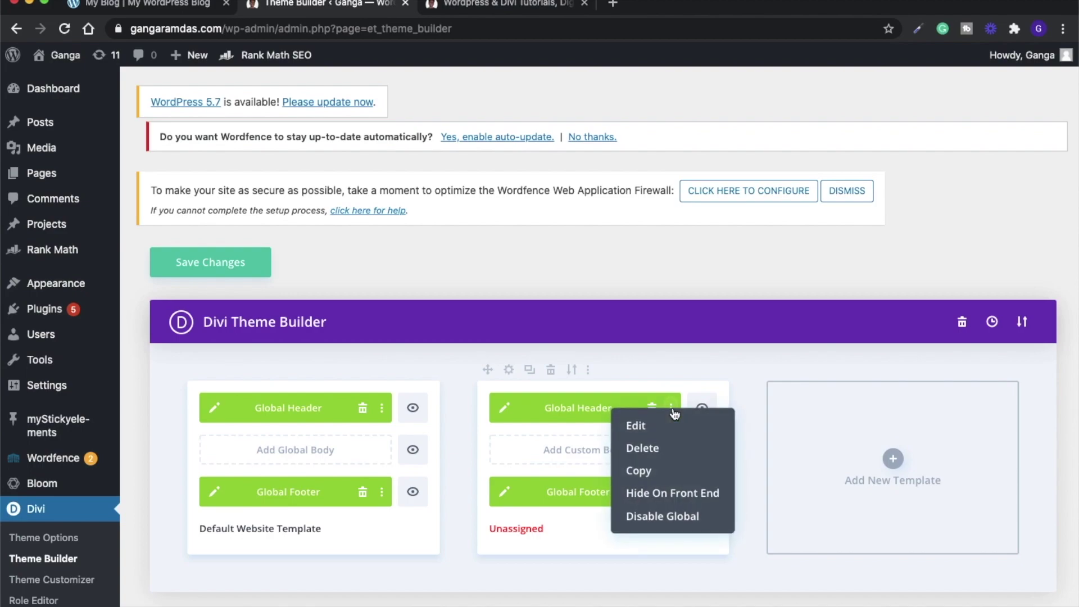
pyautogui.click(651, 514)
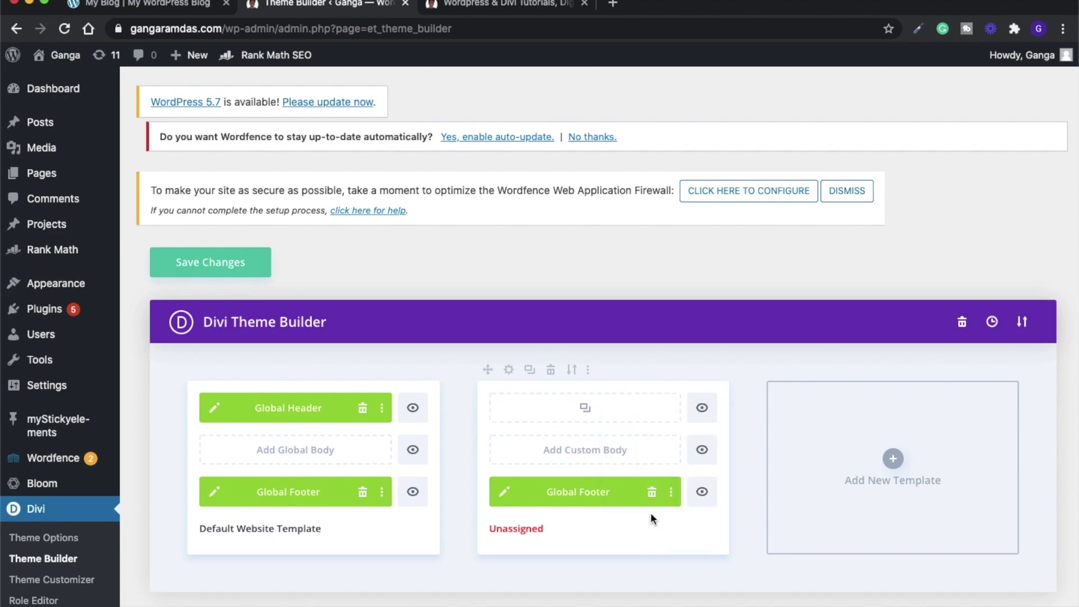
pyautogui.click(600, 409)
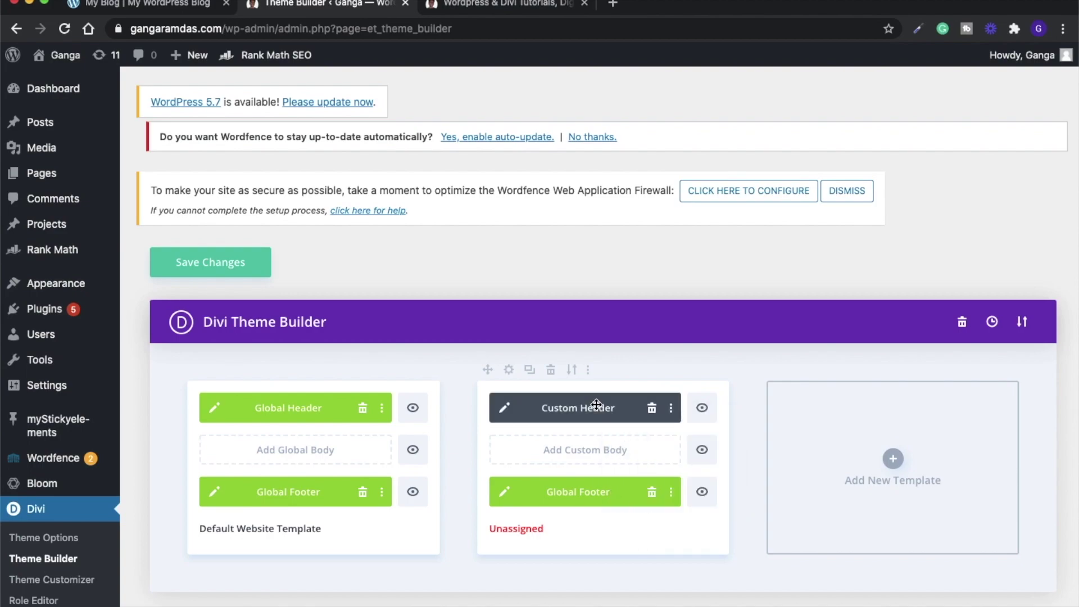
pyautogui.click(507, 408)
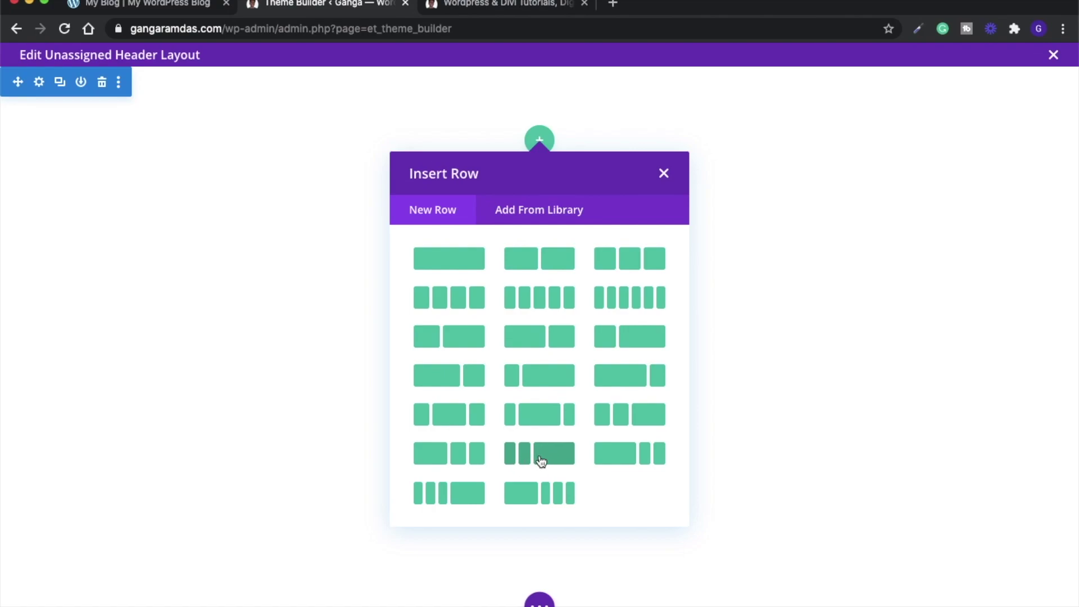
# Insert a row with two narrow columns followed by a wide one, and add a Blurb module to the first column
pyautogui.click(541, 461)
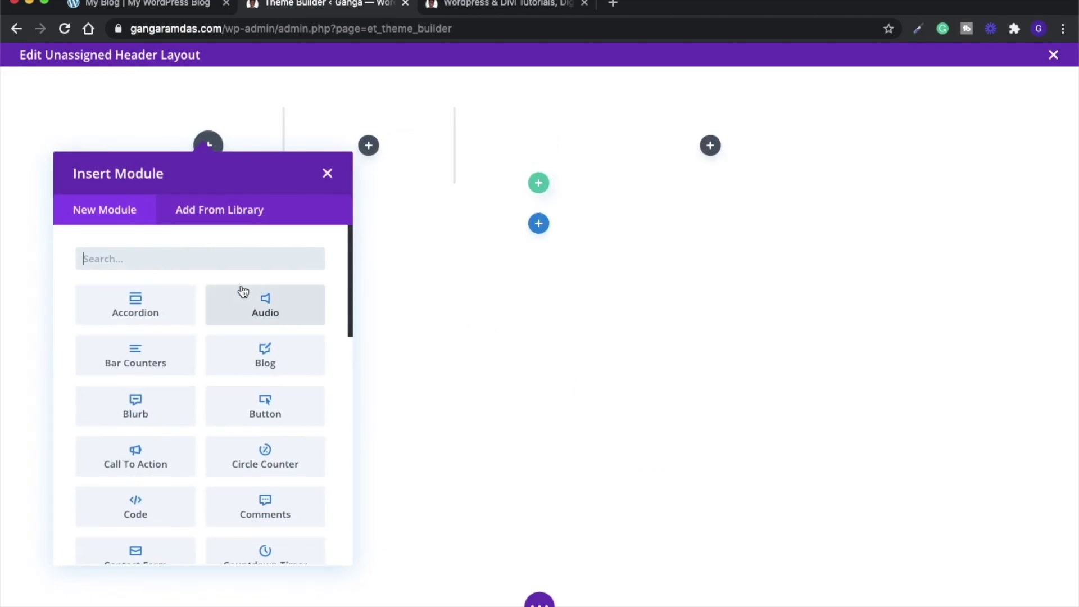
pyautogui.write('blu')
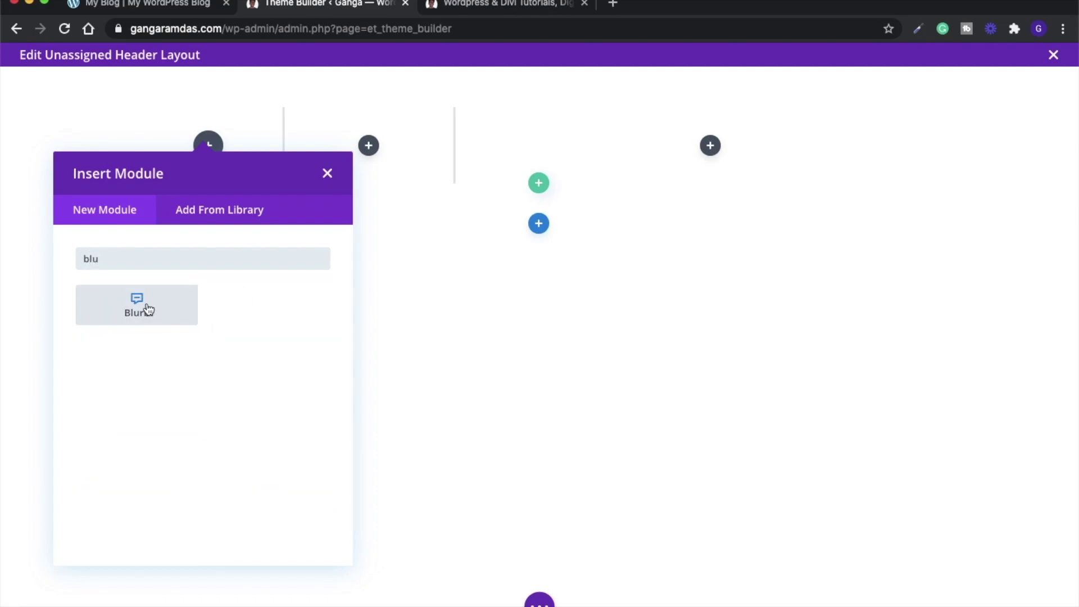
pyautogui.click(147, 309)
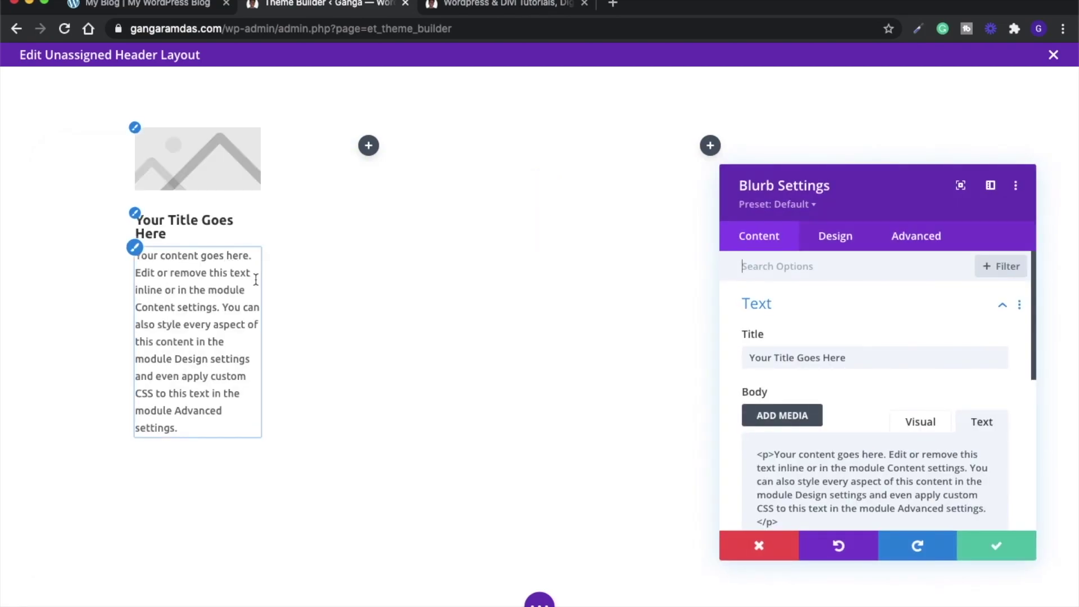
# Clear the blurb's placeholder title and body, and paste the contact e-mail address as the body text
pyautogui.click(871, 478)
pyautogui.hotkey('ctrl', 'a')
pyautogui.press('BackSpace')
pyautogui.click(875, 357)
pyautogui.hotkey('ctrl', 'a')
pyautogui.press('BackSpace')
pyautogui.click(808, 470)
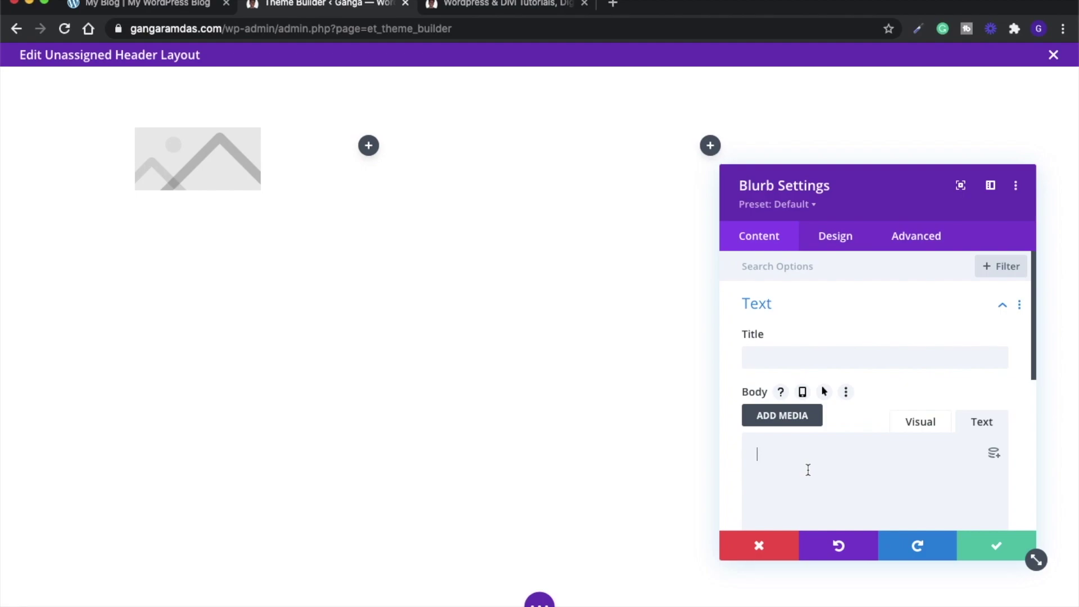
pyautogui.press('super+v')
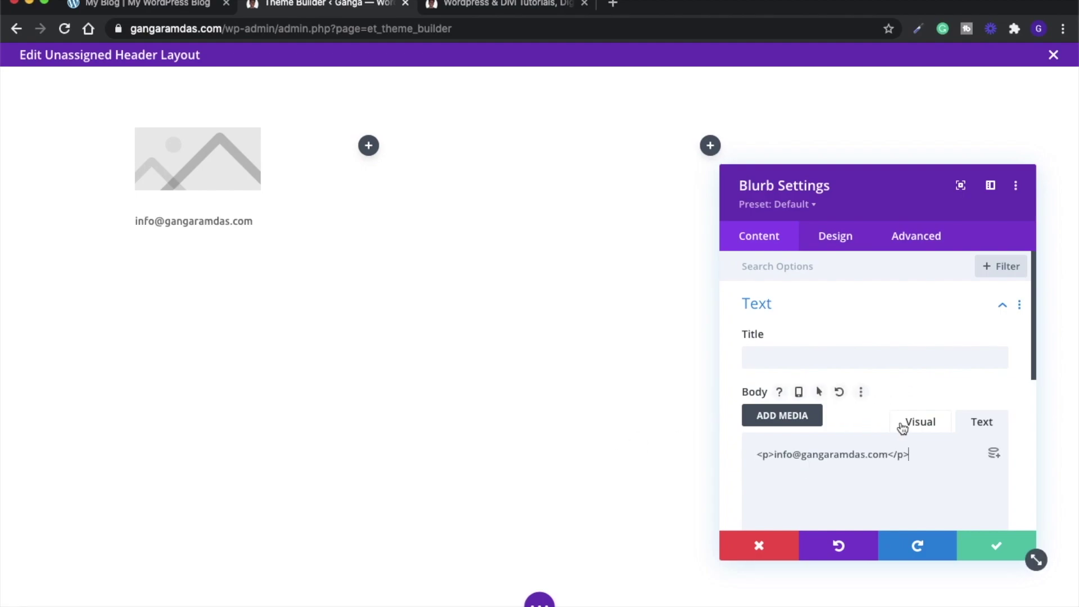
# Use an icon instead of the image for the blurb and choose the envelope icon
pyautogui.scroll(-5, 902, 428)
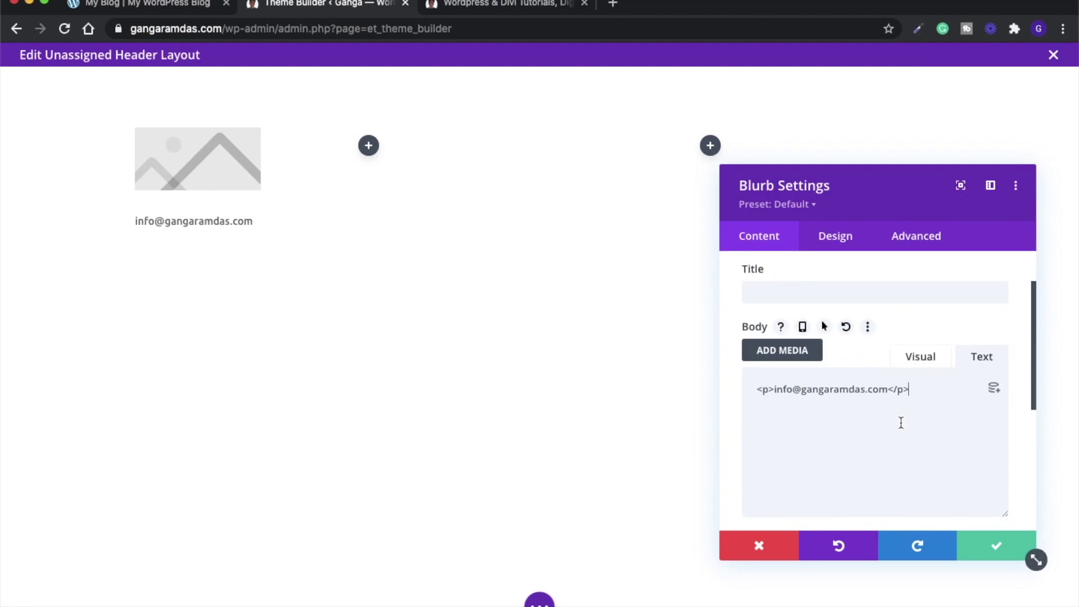
pyautogui.click(858, 444)
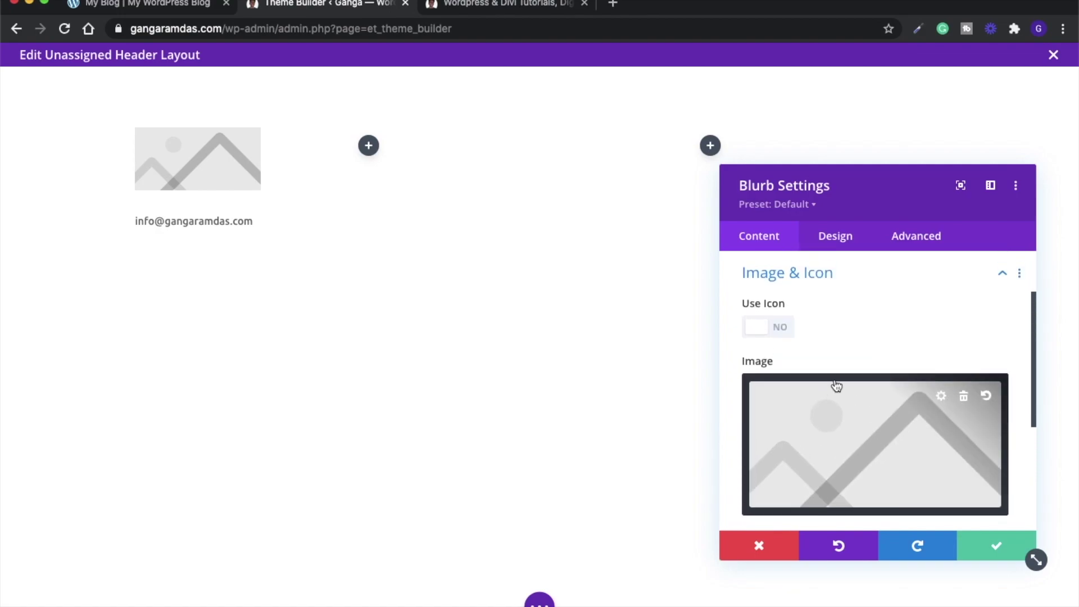
pyautogui.click(788, 331)
pyautogui.scroll(-5, 875, 455)
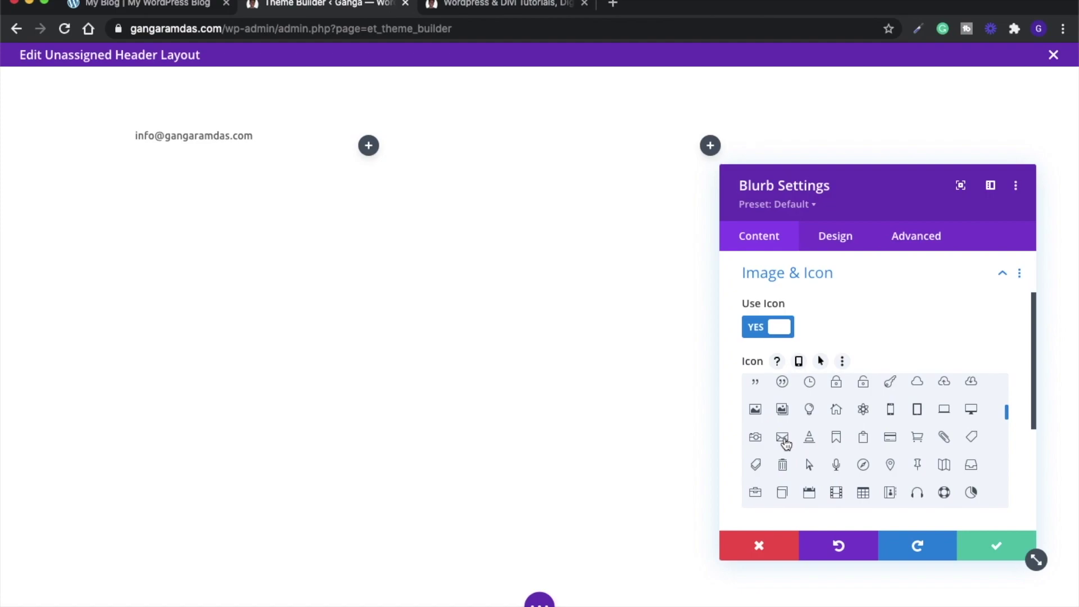
pyautogui.click(782, 437)
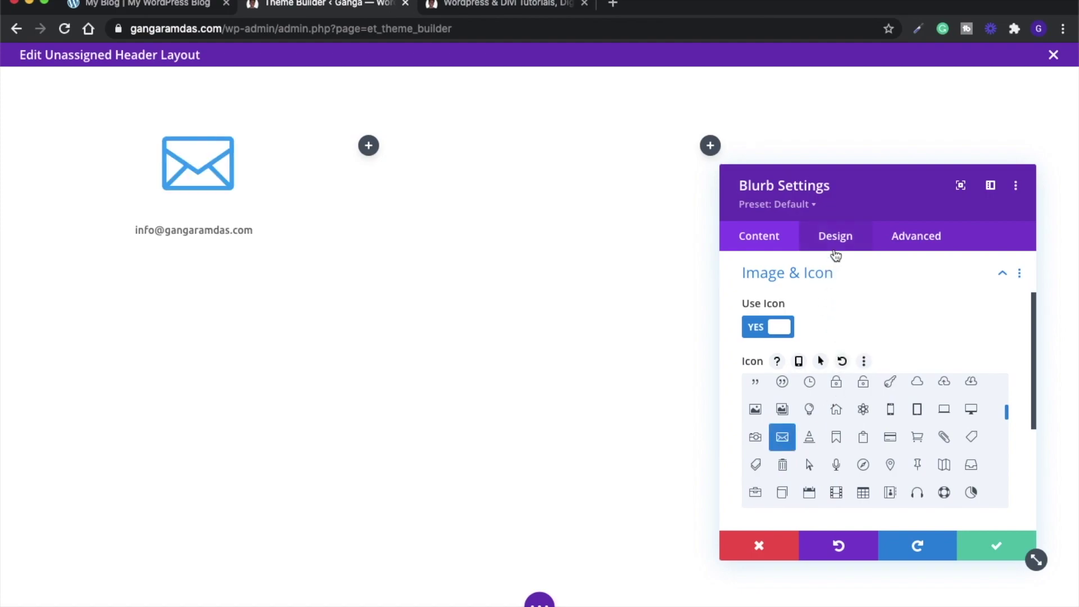
pyautogui.scroll(3, 861, 357)
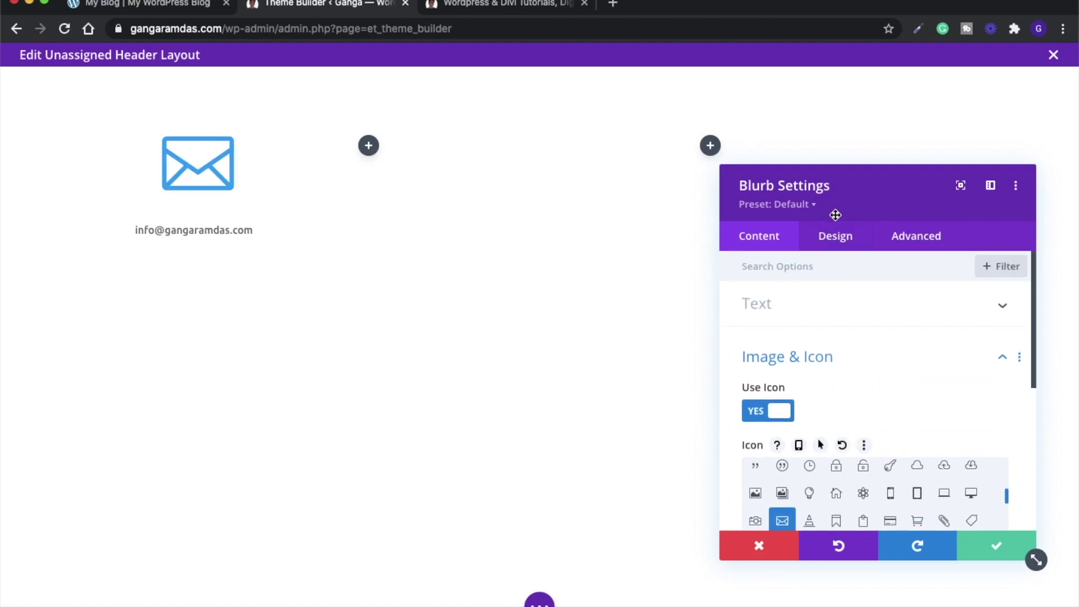
# Enable the Circle Icon option in the blurb's Image & Icon design settings
pyautogui.click(838, 248)
pyautogui.click(818, 305)
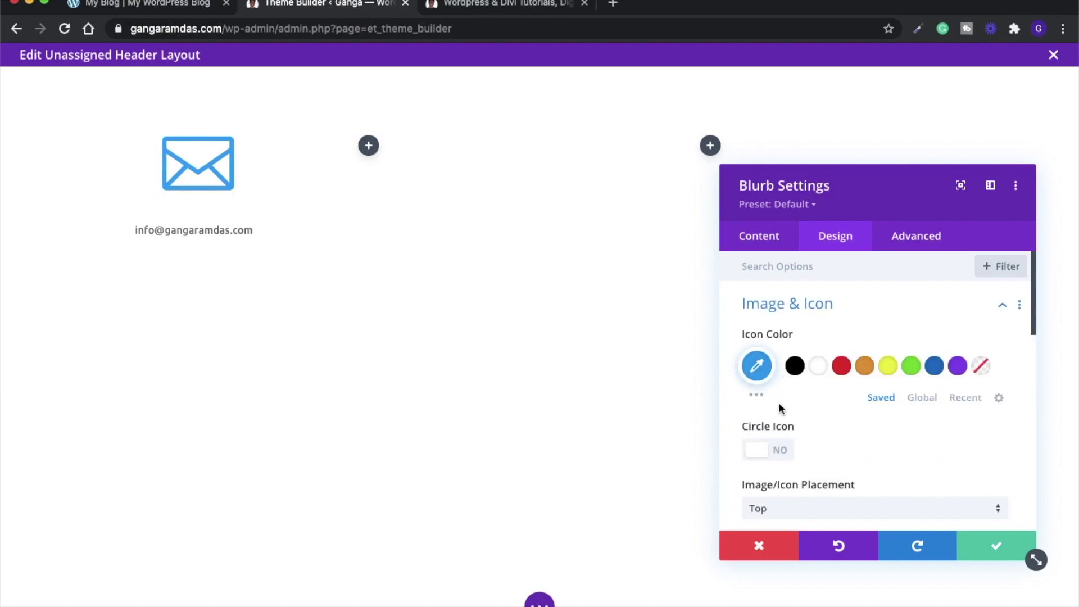
pyautogui.click(779, 454)
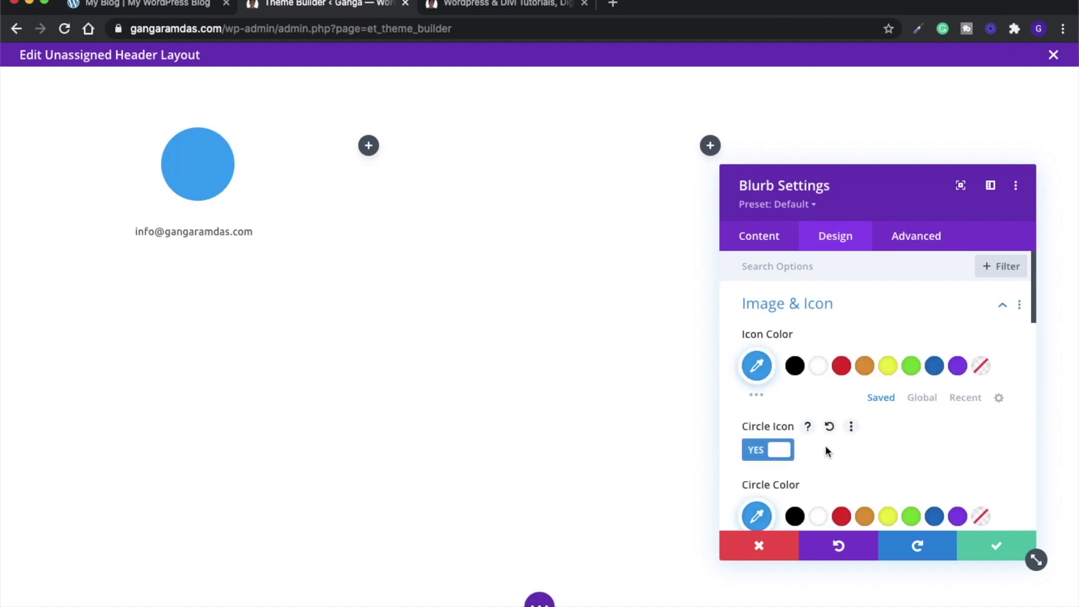
pyautogui.scroll(-1, 826, 446)
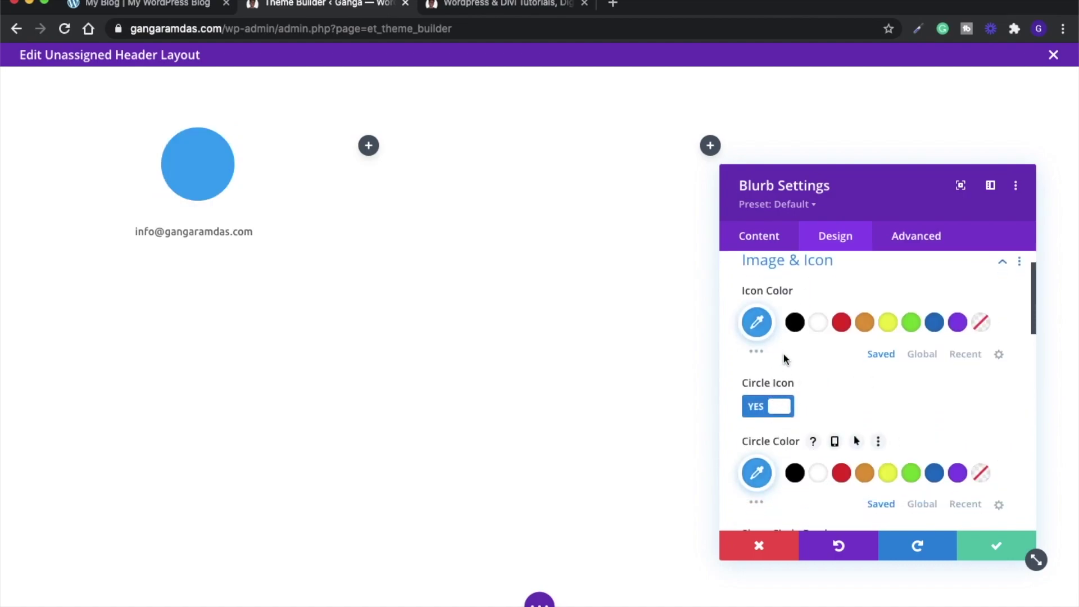
pyautogui.scroll(-1, 798, 370)
pyautogui.scroll(2, 814, 355)
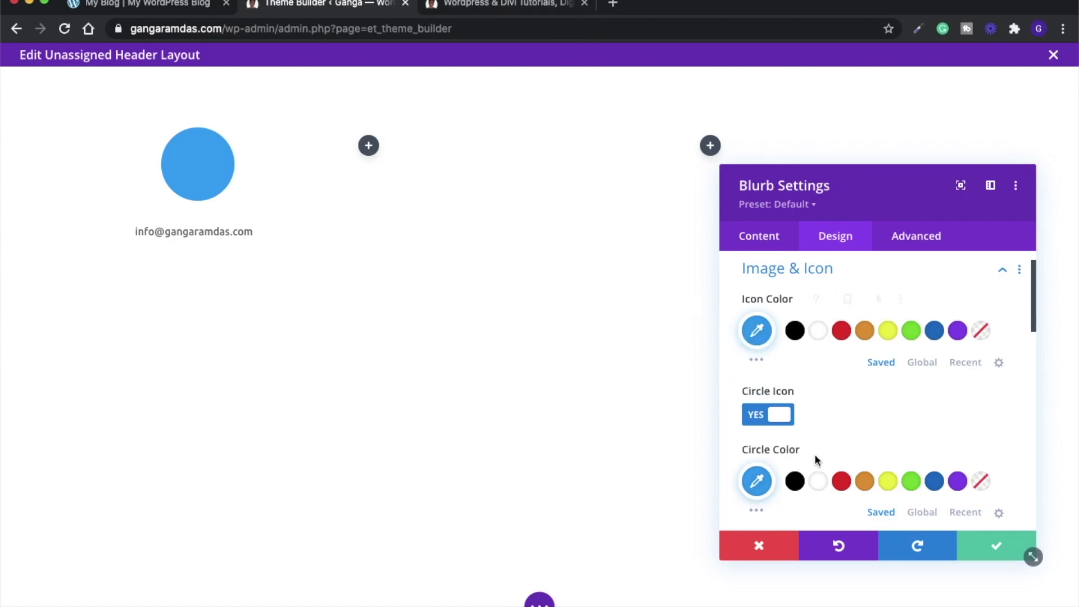
# Switch to the WordPress & Divi tutorials home page and pick the blue #3998CC from its header gradient
pyautogui.click(527, 6)
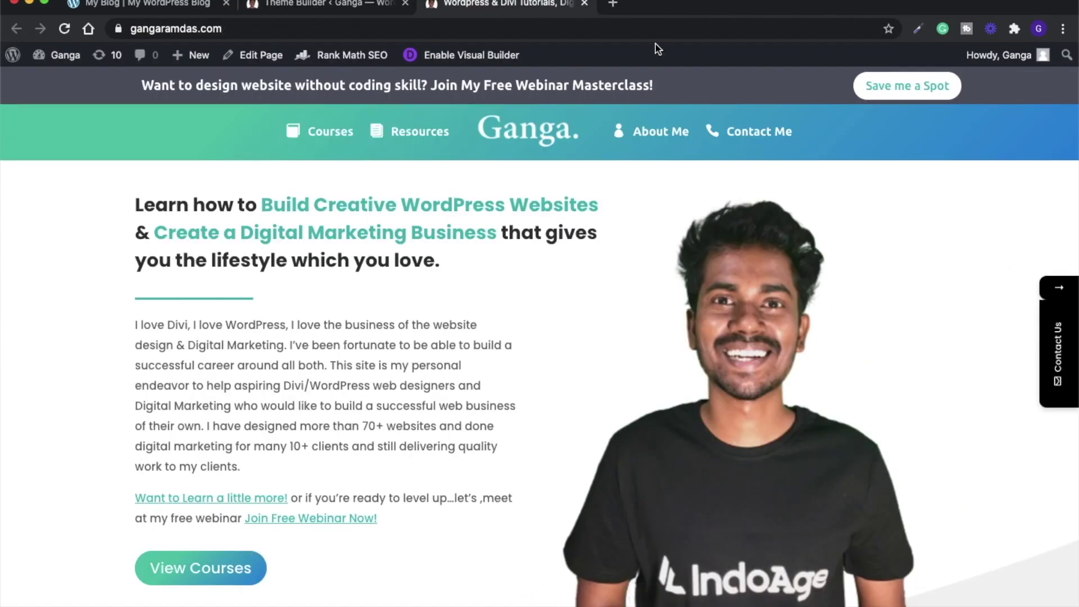
pyautogui.click(918, 29)
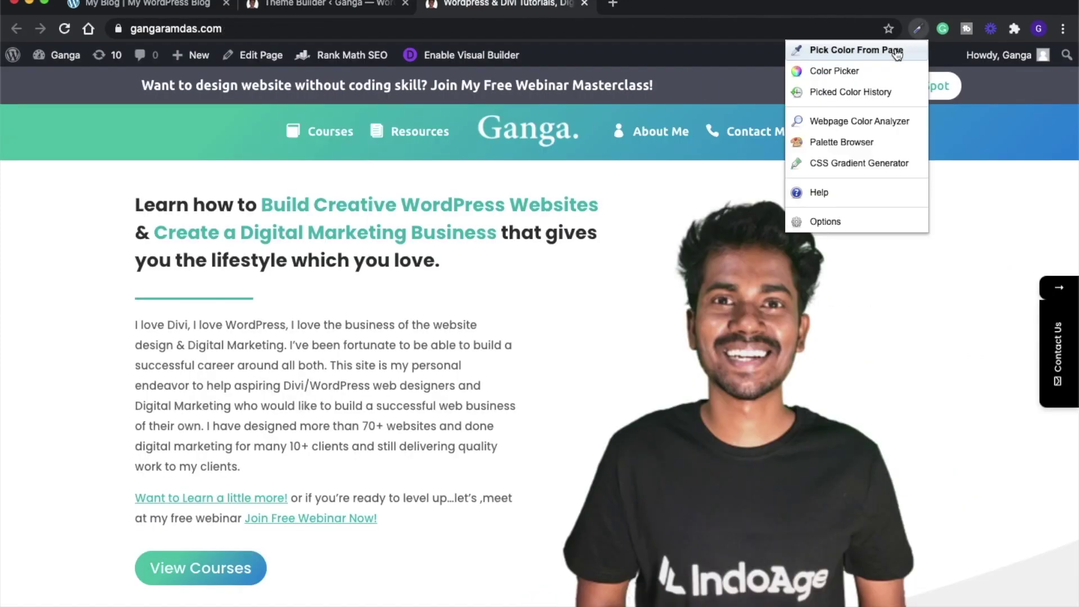
pyautogui.click(872, 56)
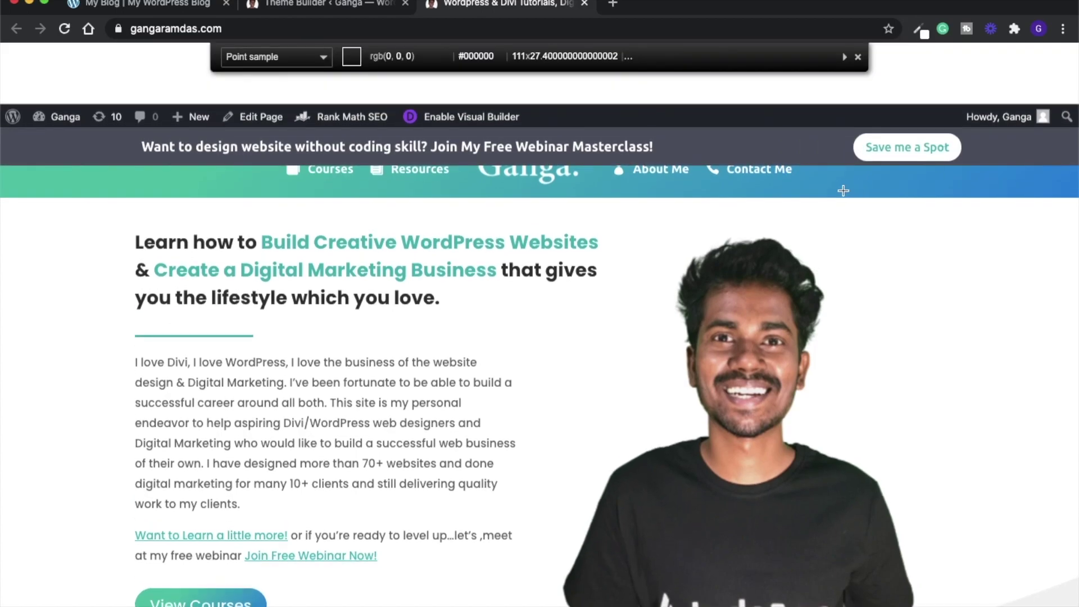
pyautogui.click(847, 188)
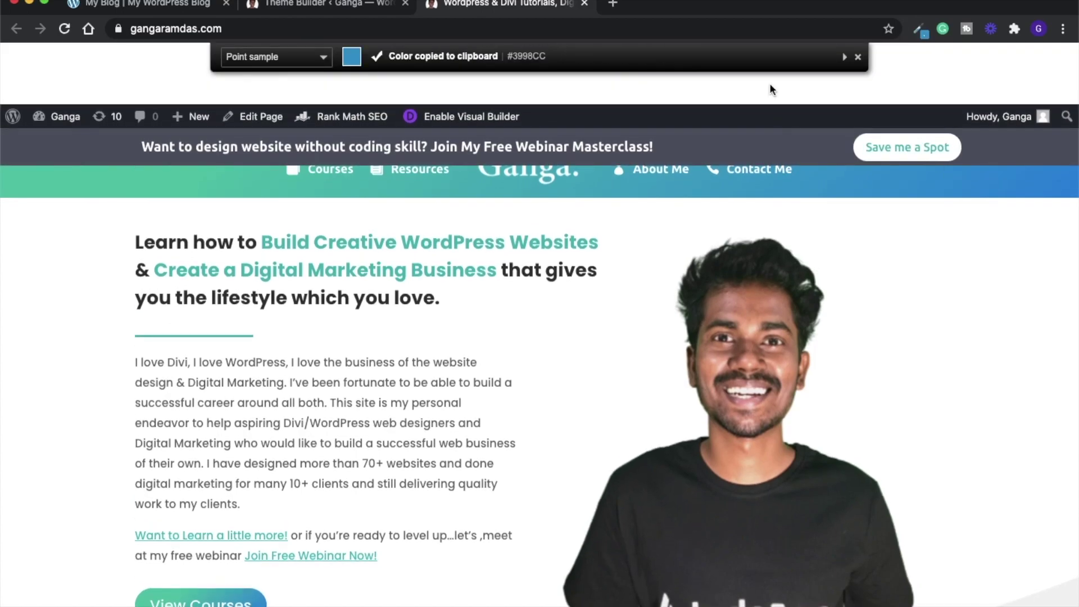
pyautogui.click(918, 30)
pyautogui.click(797, 79)
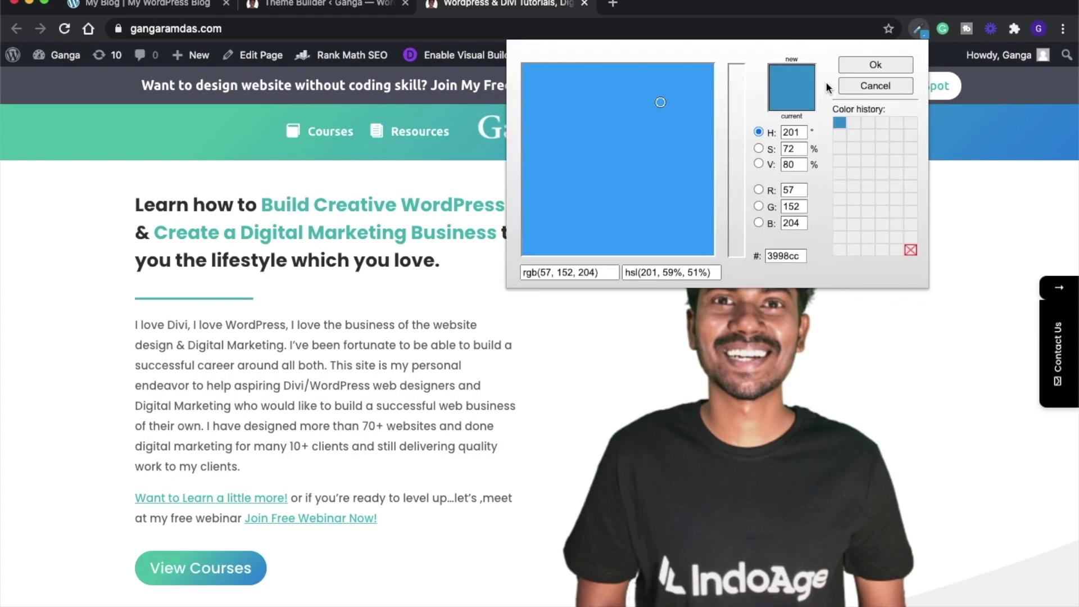
pyautogui.doubleClick(787, 254)
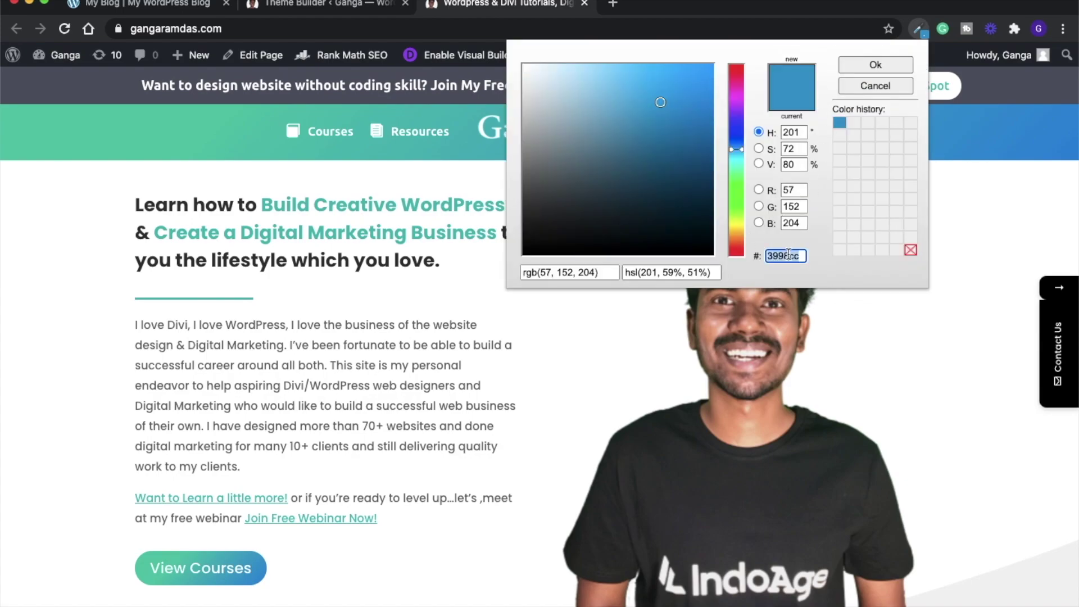
pyautogui.click(883, 62)
# Return to the Theme Builder and set the e-mail blurb's icon color to #3998cc
pyautogui.click(354, 10)
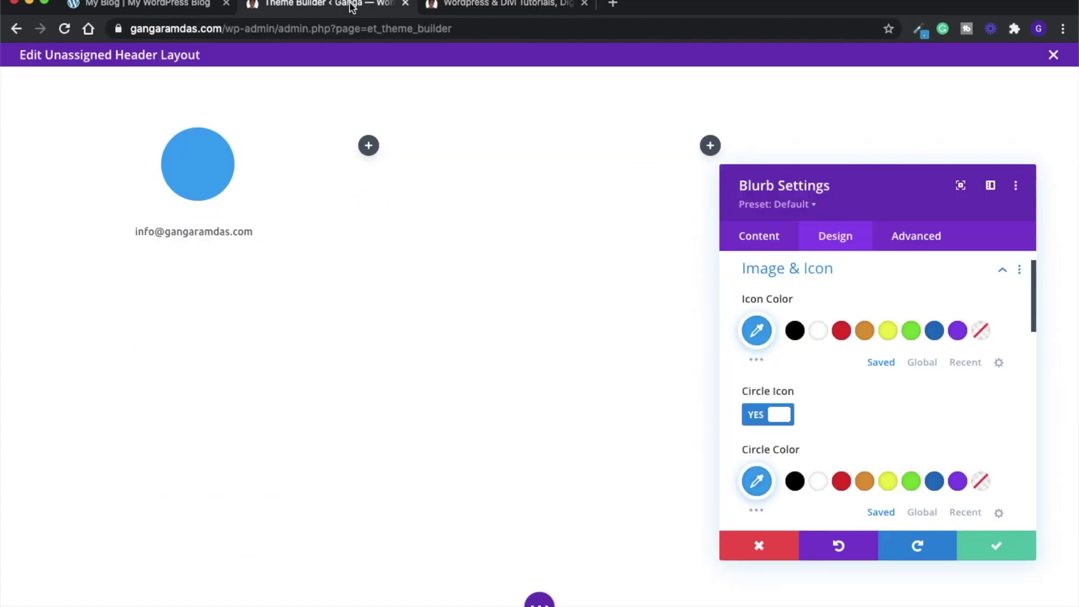
pyautogui.click(176, 5)
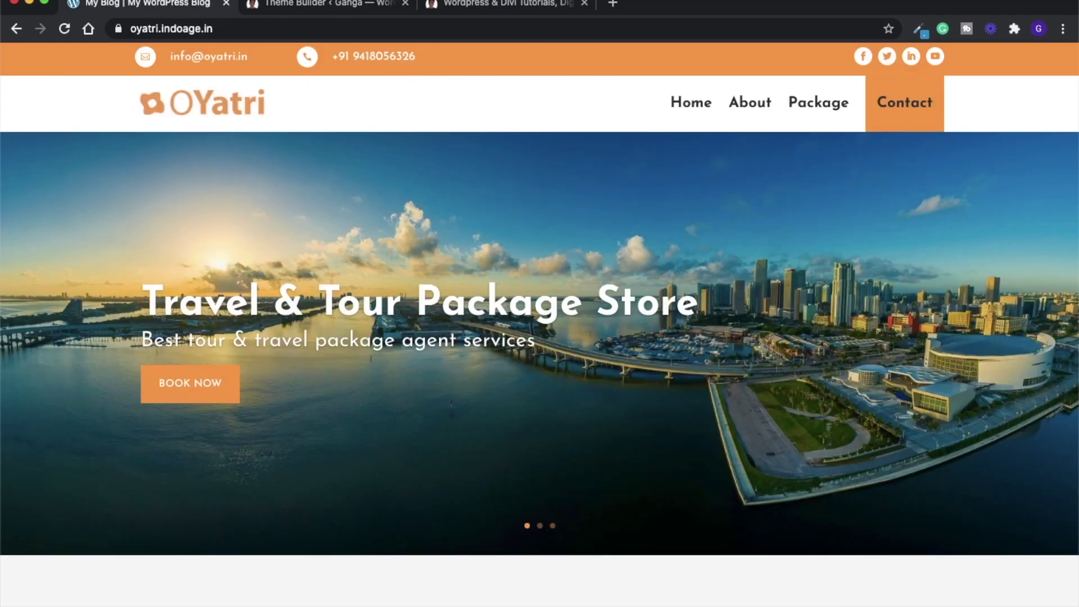
pyautogui.click(516, 6)
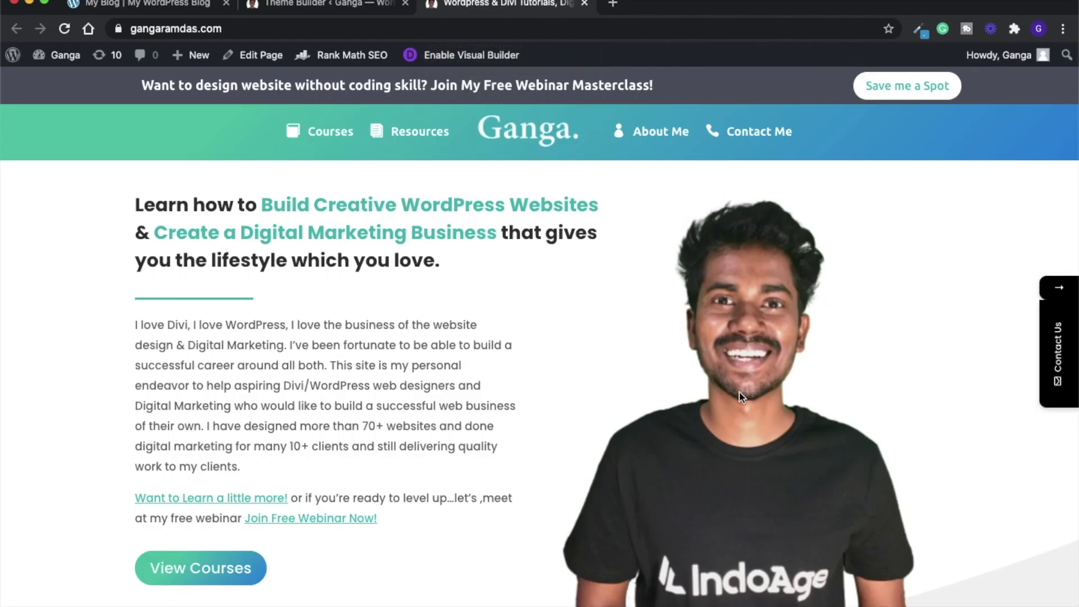
pyautogui.click(353, 8)
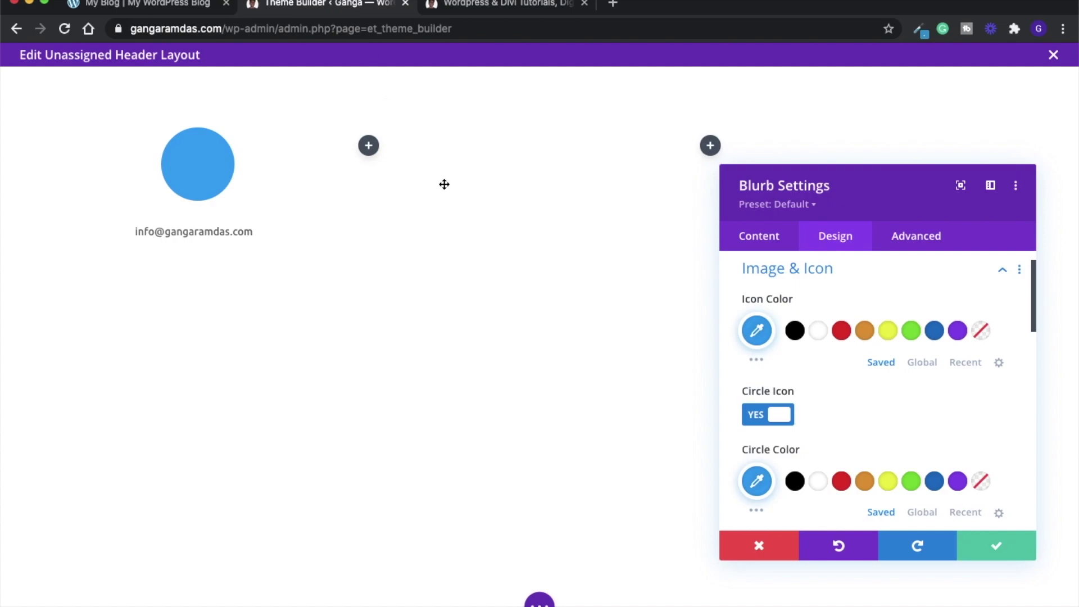
pyautogui.scroll(-1, 809, 388)
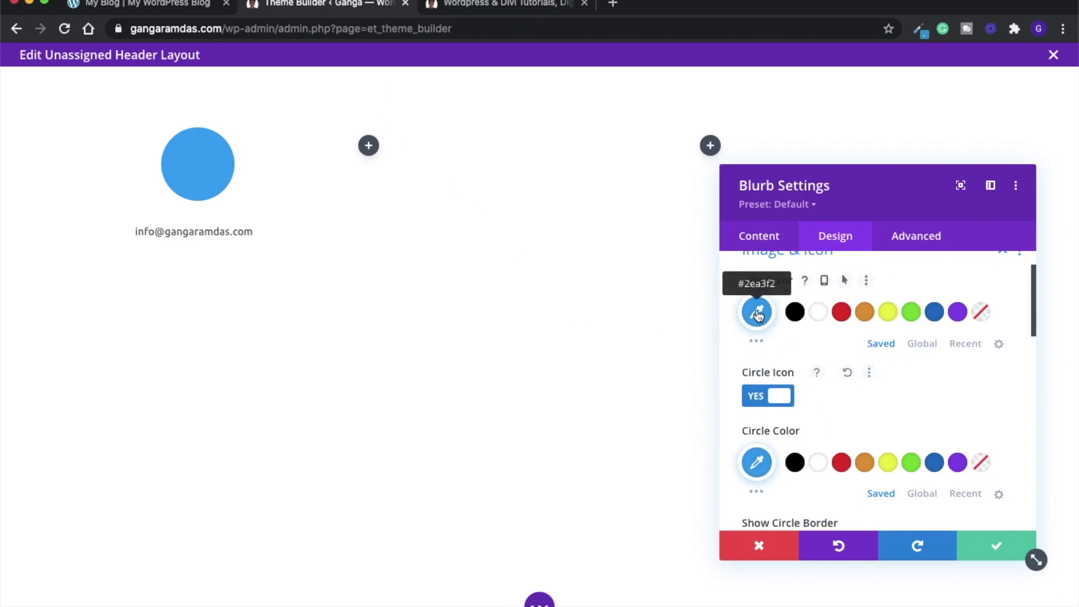
pyautogui.click(758, 316)
pyautogui.press('super+a')
pyautogui.press('super+v')
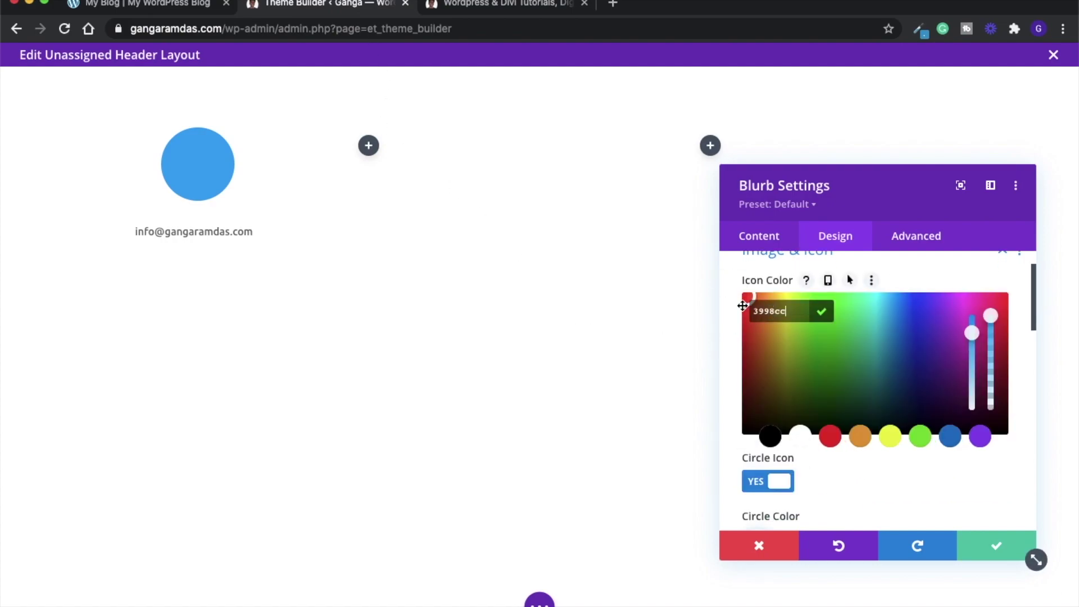
pyautogui.click(737, 298)
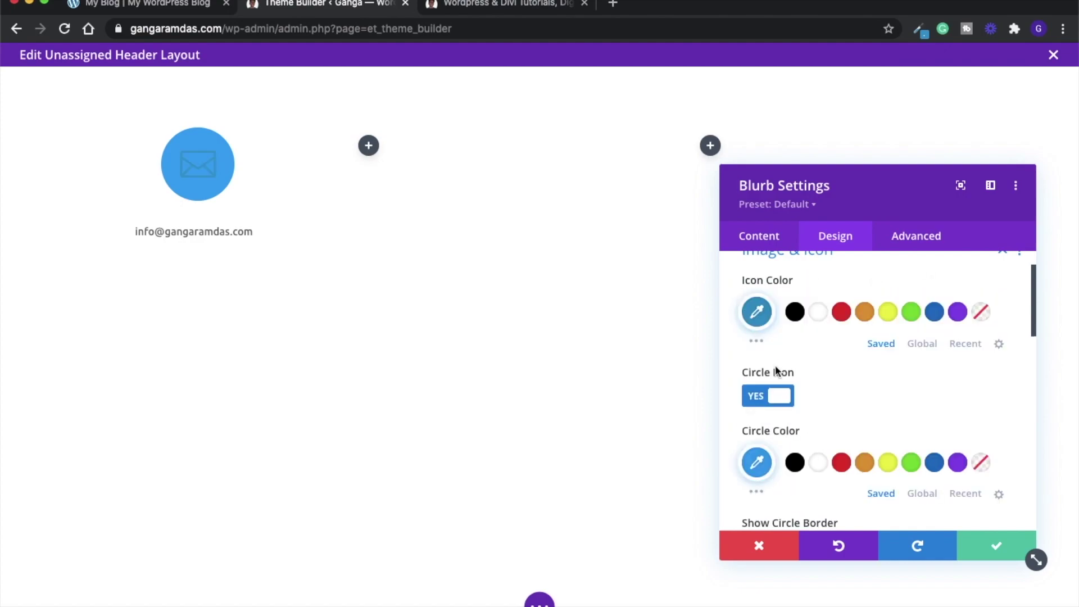
# Set the blurb's circle color to white #ffffff and the image/icon placement to Left
pyautogui.scroll(-3, 774, 365)
pyautogui.click(818, 405)
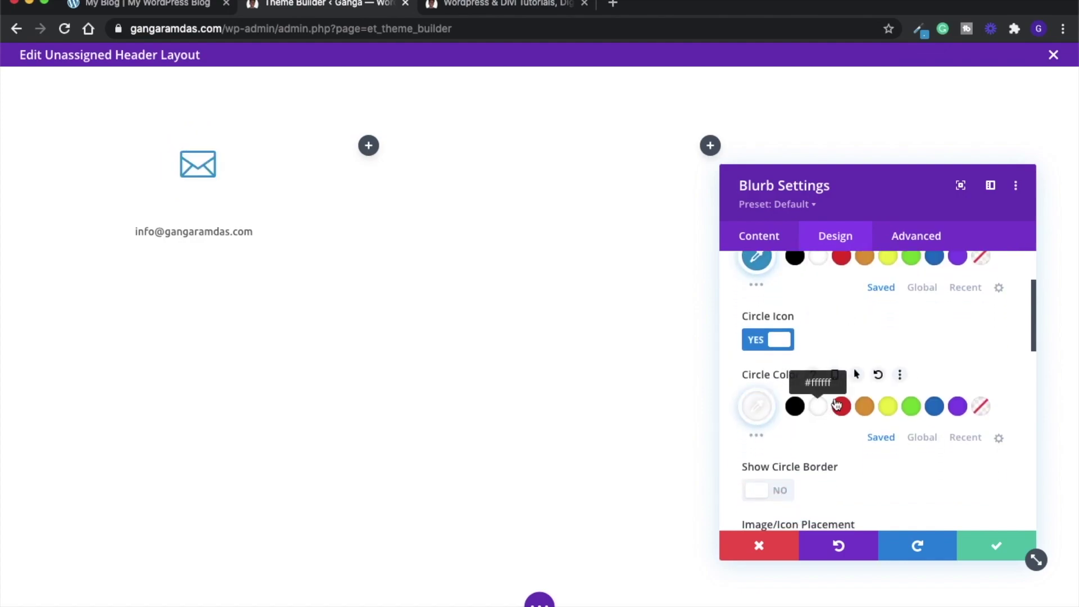
pyautogui.scroll(-2, 835, 360)
pyautogui.scroll(-3, 835, 359)
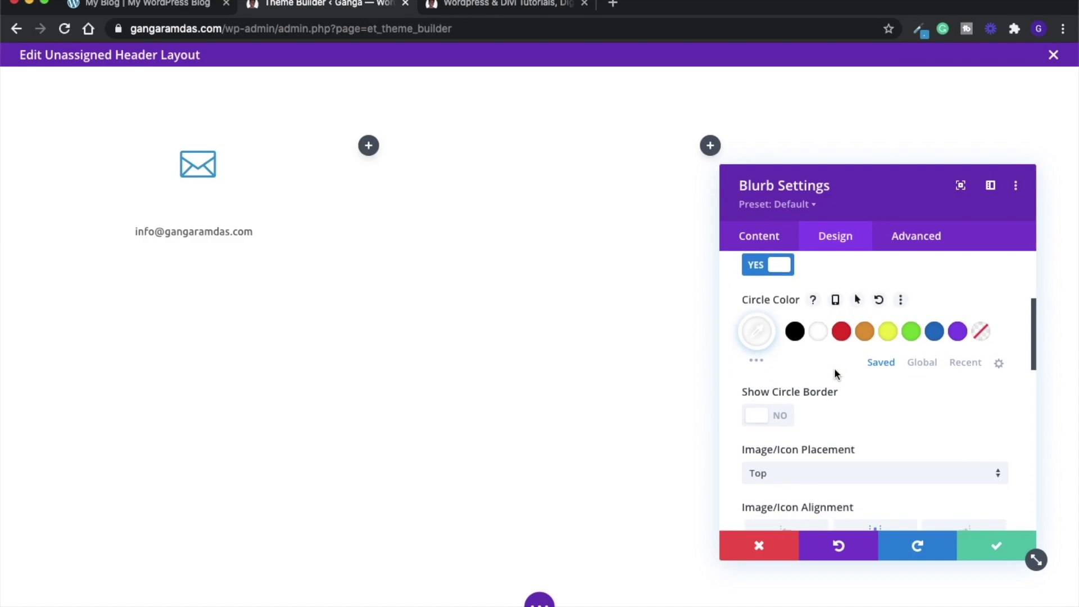
pyautogui.click(805, 410)
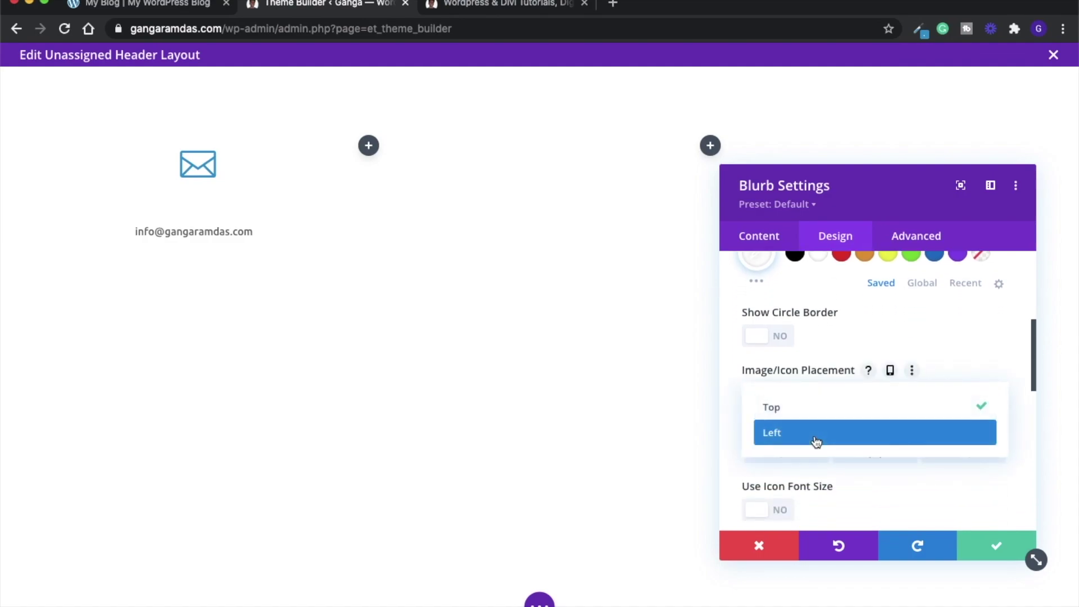
pyautogui.click(814, 434)
pyautogui.scroll(-1, 835, 410)
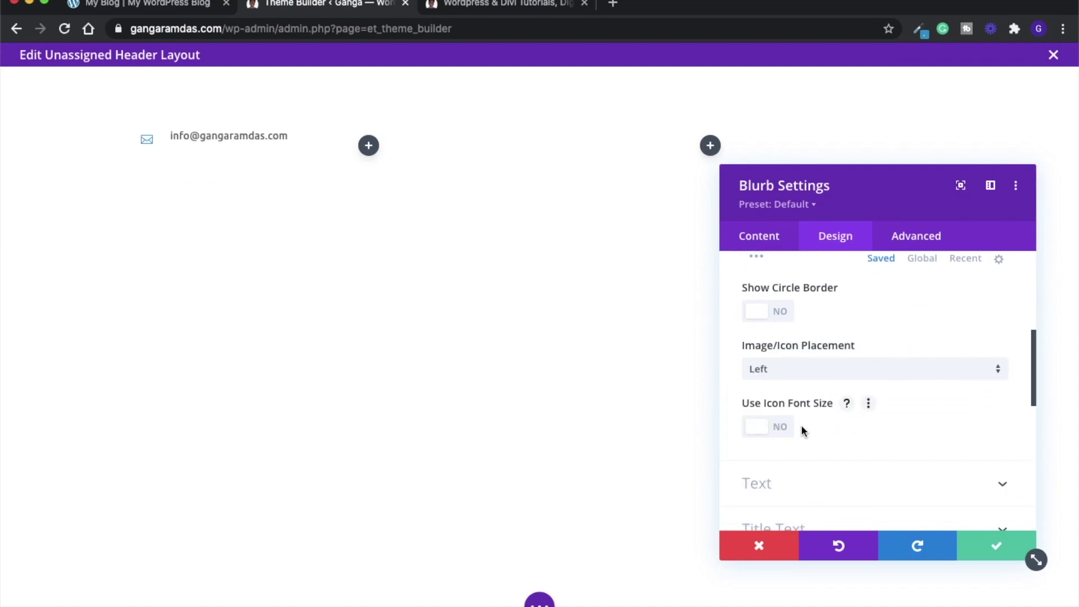
# Show the icon's circle border in white #ffffff and save the blurb settings
pyautogui.scroll(2, 820, 392)
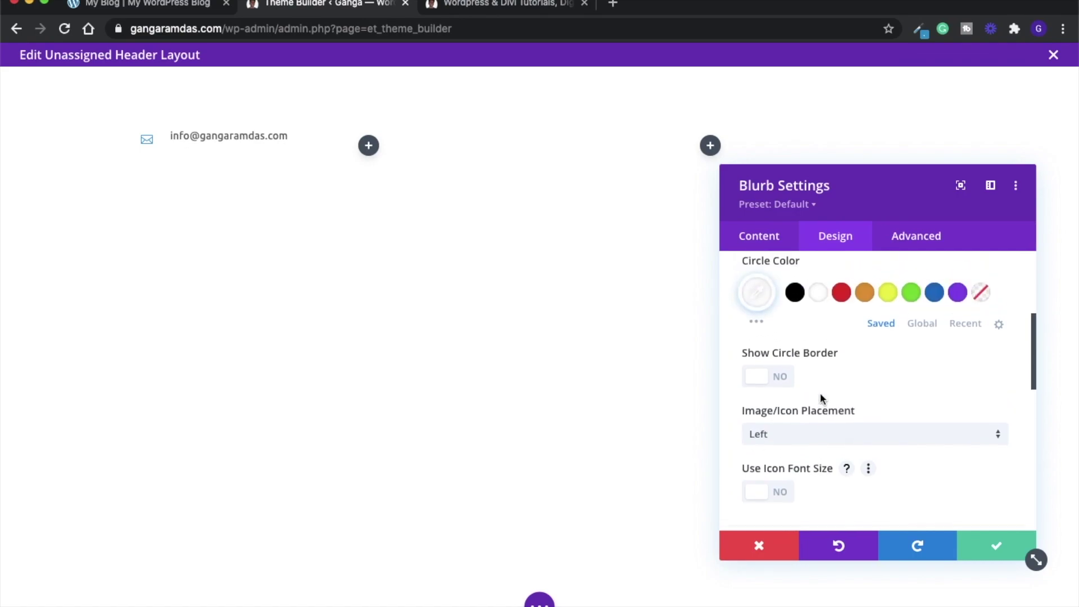
pyautogui.click(779, 381)
pyautogui.scroll(-1, 825, 386)
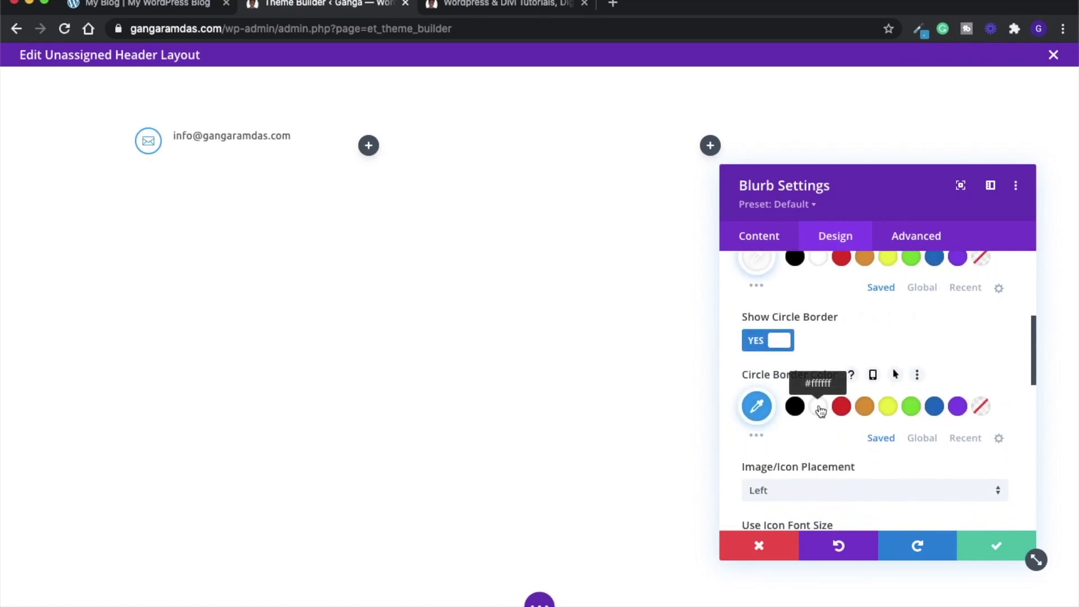
pyautogui.click(818, 406)
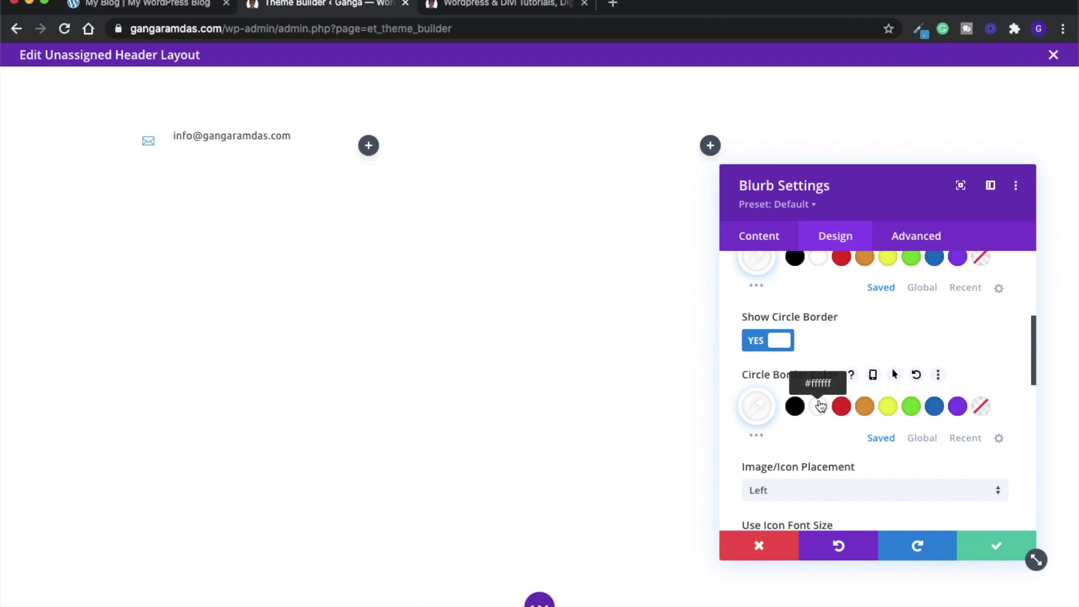
pyautogui.scroll(3, 854, 355)
pyautogui.scroll(3, 855, 355)
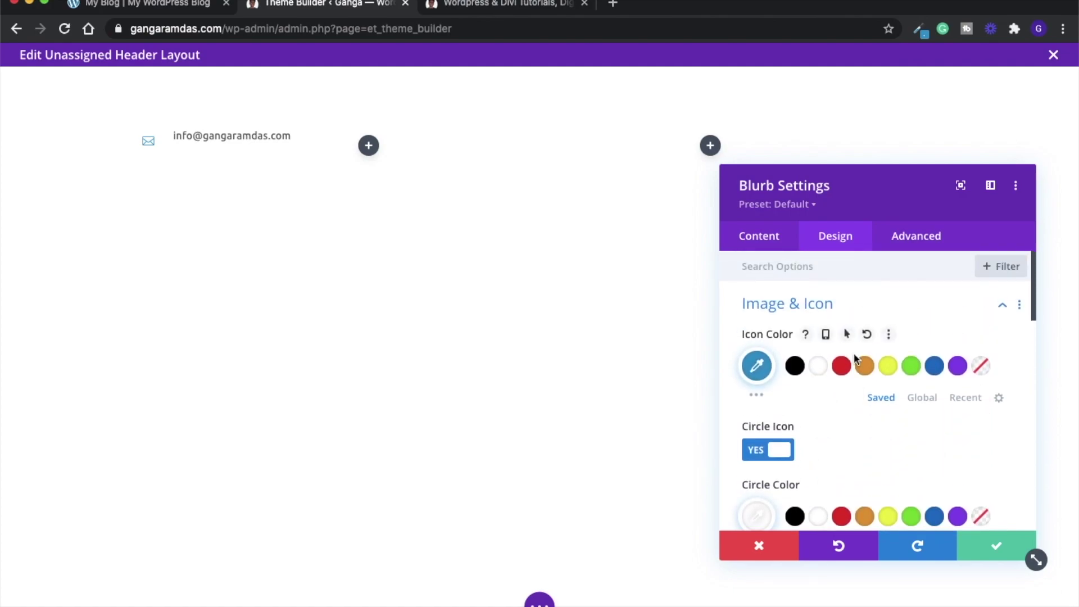
pyautogui.scroll(-4, 863, 432)
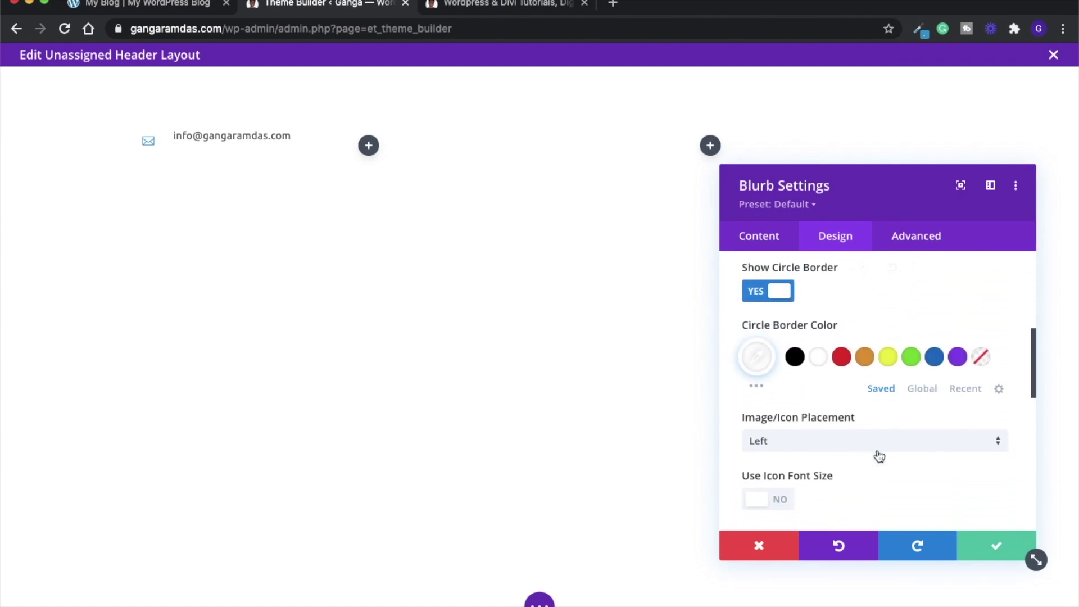
pyautogui.click(989, 550)
# Give the header section a #3998cc background color
pyautogui.click(108, 98)
pyautogui.click(843, 360)
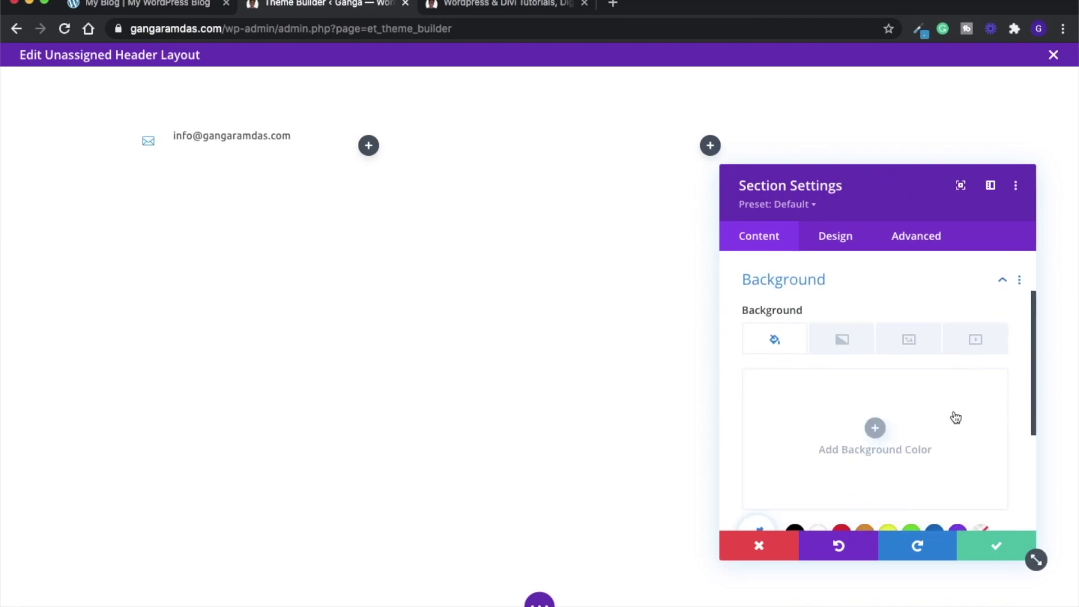
pyautogui.click(873, 420)
pyautogui.press('super+v')
pyautogui.press('Return')
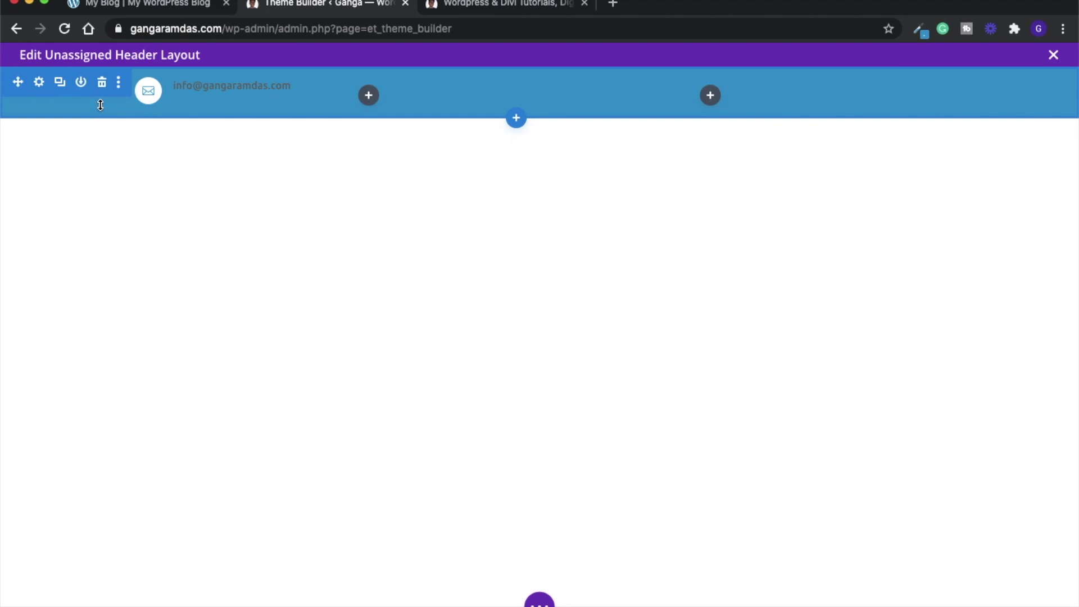
# Set the e-mail blurb's body text color to white and save the blurb settings
pyautogui.scroll(-2, 810, 488)
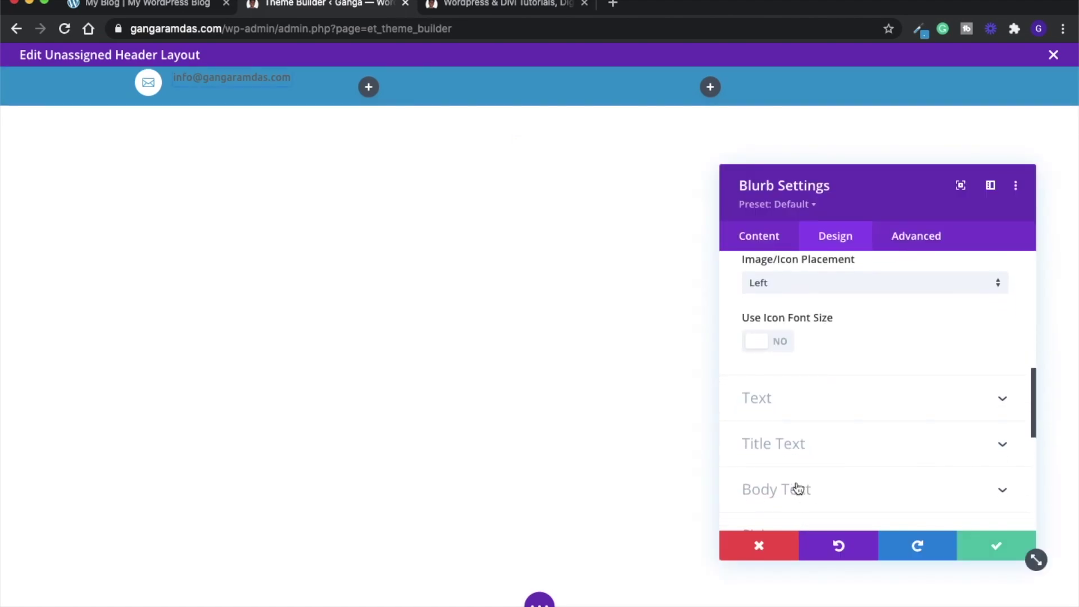
pyautogui.click(785, 487)
pyautogui.scroll(-1, 841, 447)
pyautogui.scroll(3, 841, 447)
pyautogui.scroll(-4, 841, 447)
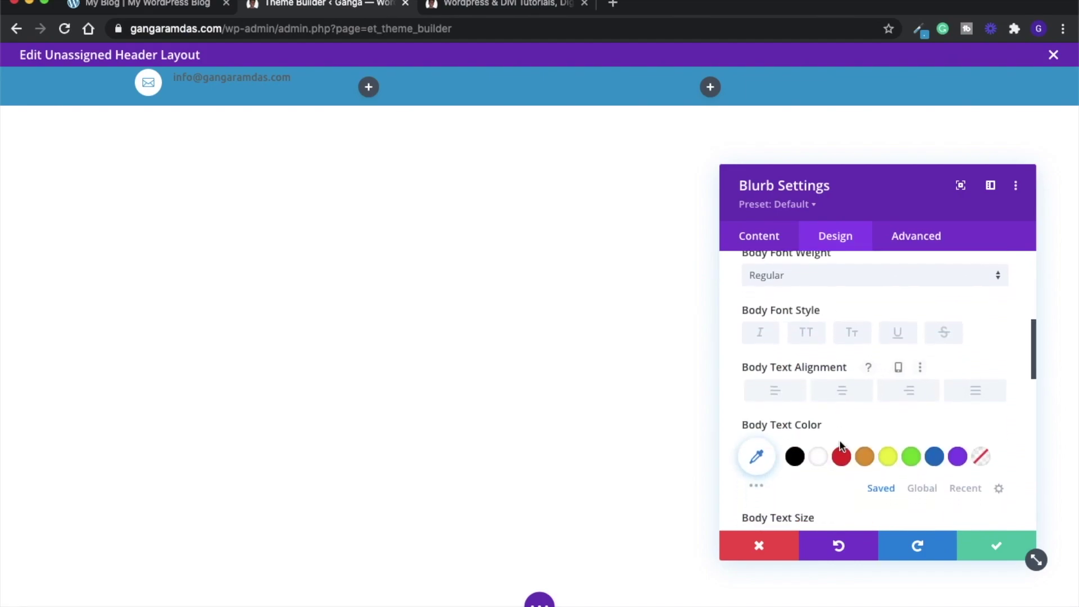
pyautogui.click(818, 457)
pyautogui.scroll(2, 865, 368)
pyautogui.scroll(4, 865, 368)
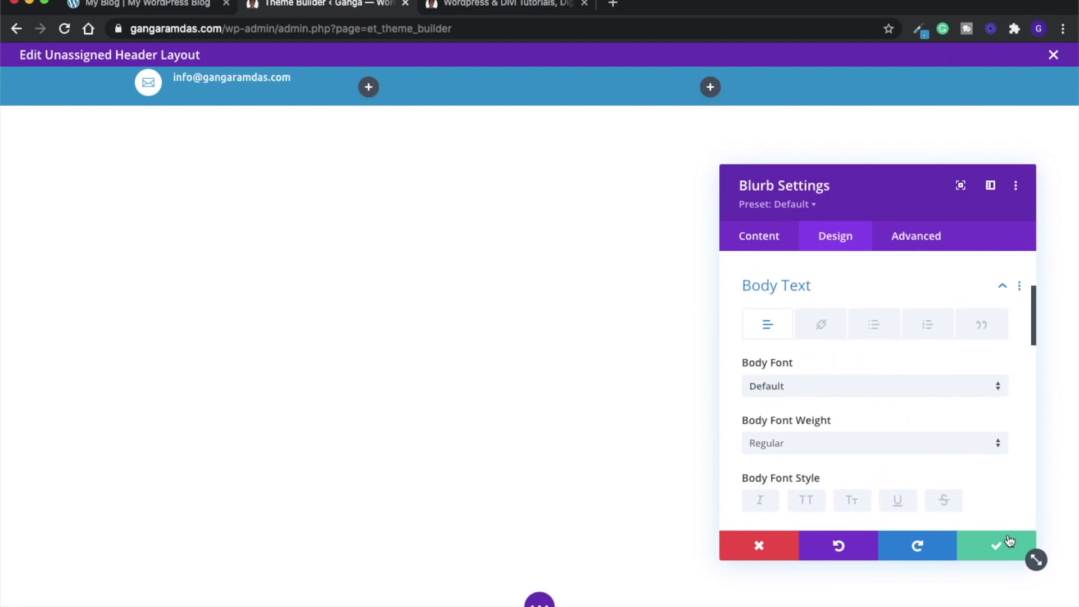
pyautogui.click(1010, 540)
# Copy the e-mail blurb into the row's second column
pyautogui.moveTo(196, 70)
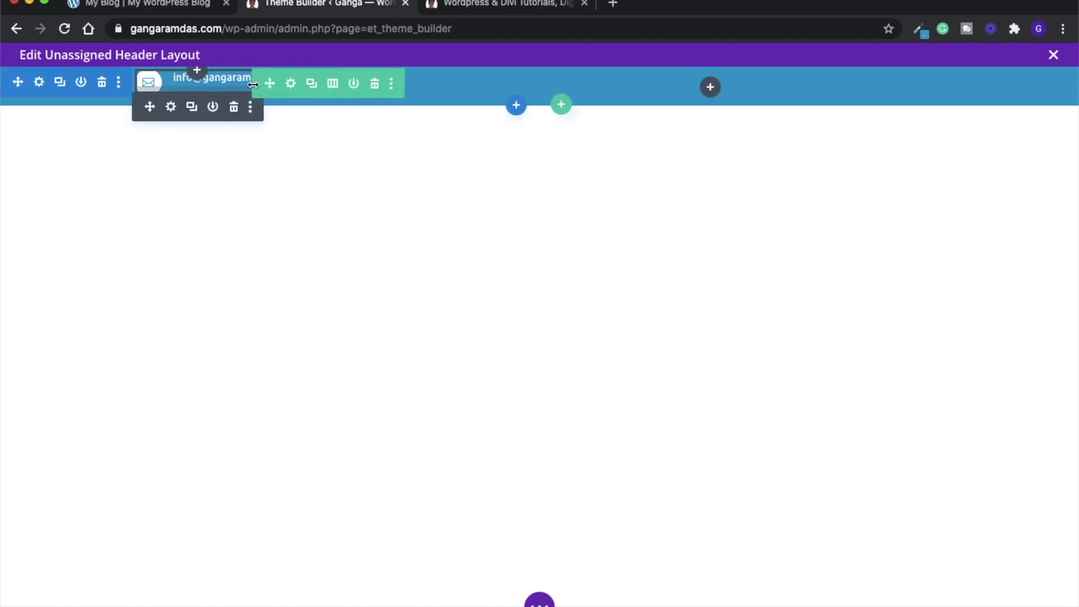
pyautogui.click(191, 106)
pyautogui.press('super+z')
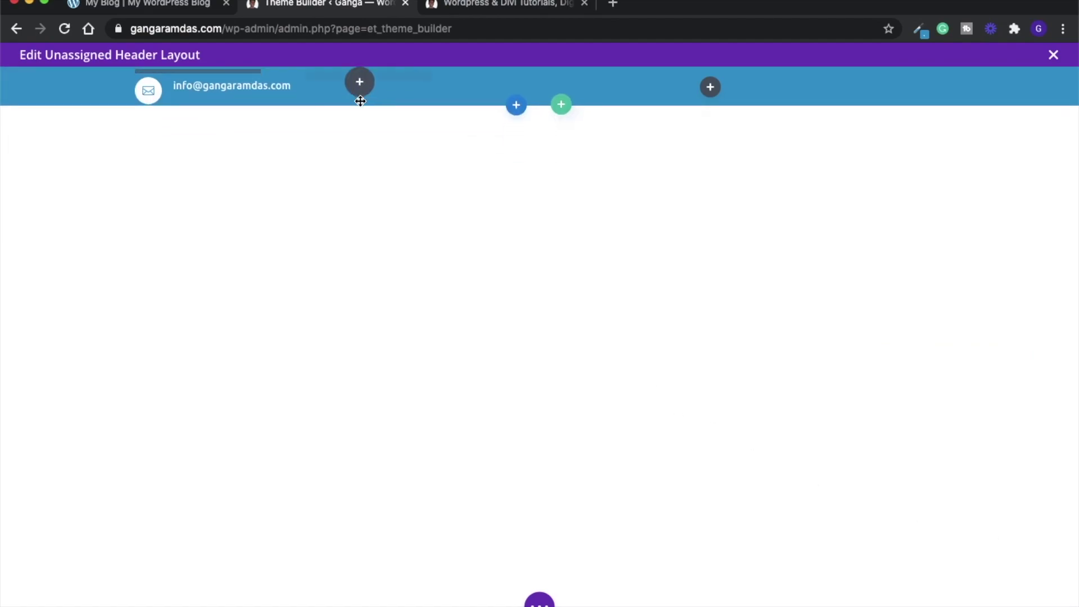
pyautogui.press('super+v')
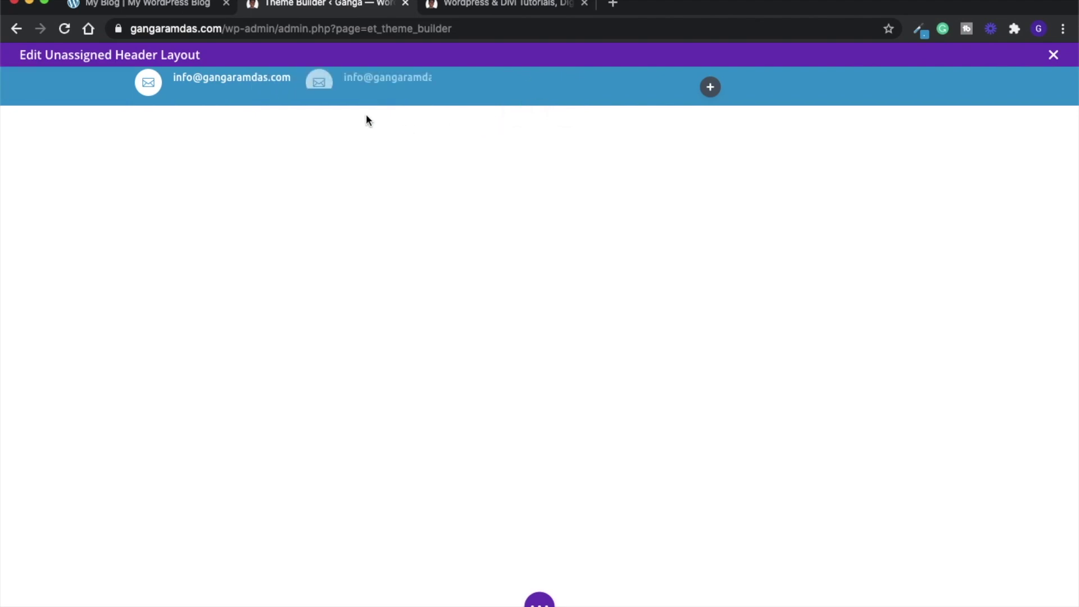
# Replace the body text of the second column's blurb with the contact phone number
pyautogui.click(361, 87)
pyautogui.moveTo(775, 452); pyautogui.dragTo(887, 455)
pyautogui.press('super+v')
# Change the second blurb's icon to the telephone handset, save the blurb settings and close the layers list
pyautogui.scroll(-3, 899, 490)
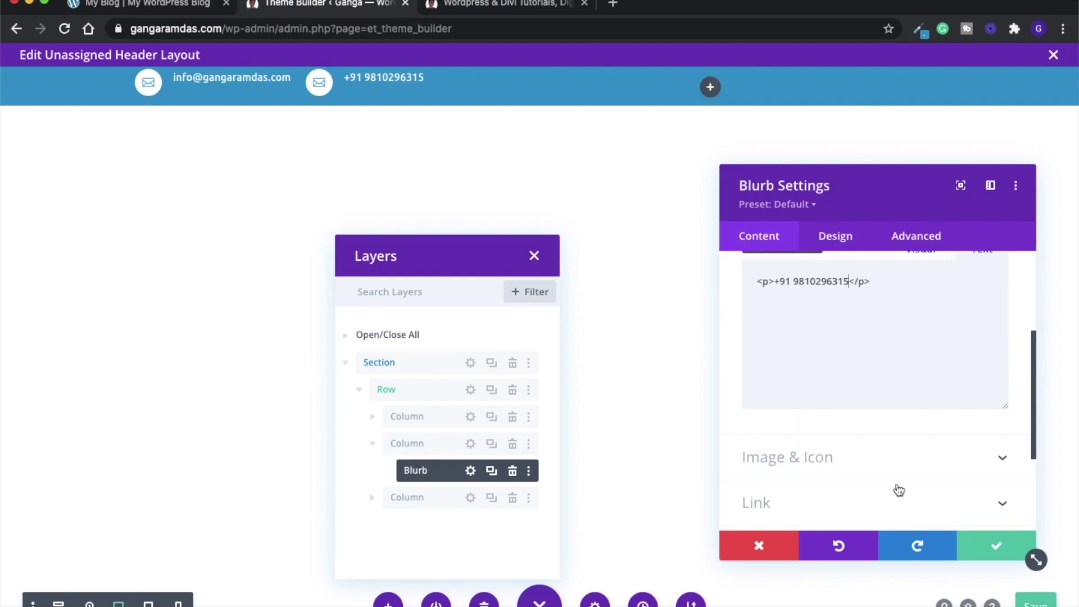
pyautogui.scroll(-2, 899, 490)
pyautogui.click(874, 397)
pyautogui.scroll(-3, 870, 438)
pyautogui.scroll(-5, 867, 436)
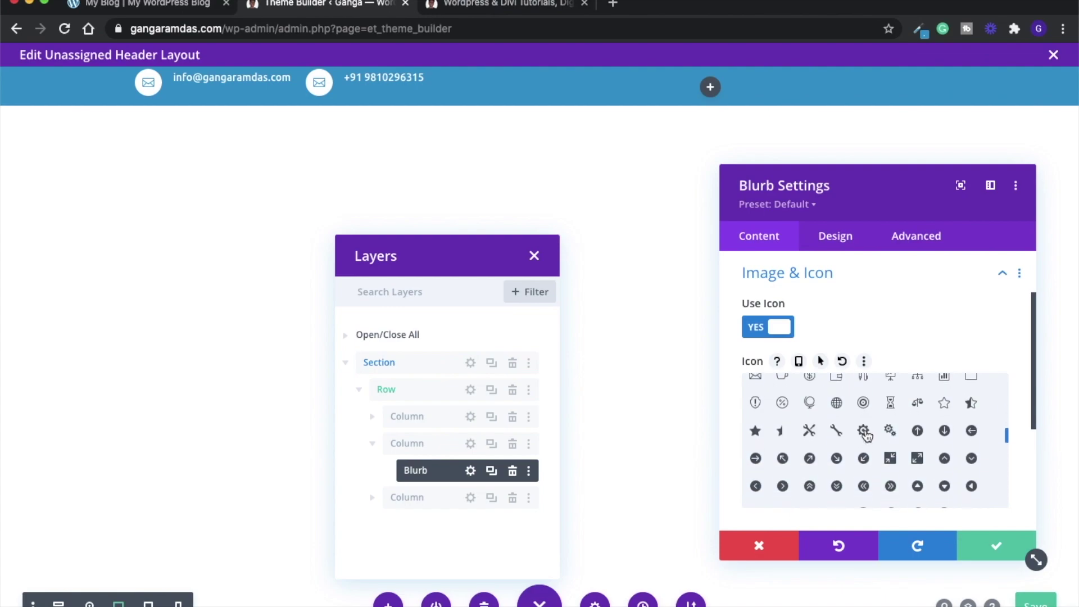
pyautogui.scroll(2, 867, 436)
pyautogui.scroll(-5, 866, 435)
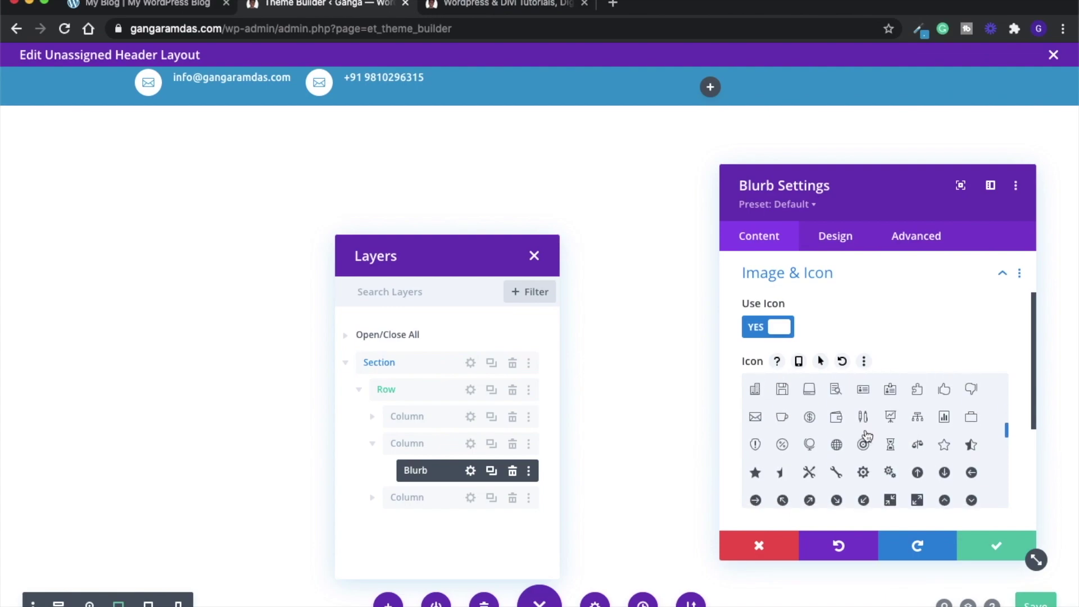
pyautogui.scroll(-3, 865, 435)
pyautogui.click(835, 497)
pyautogui.click(997, 546)
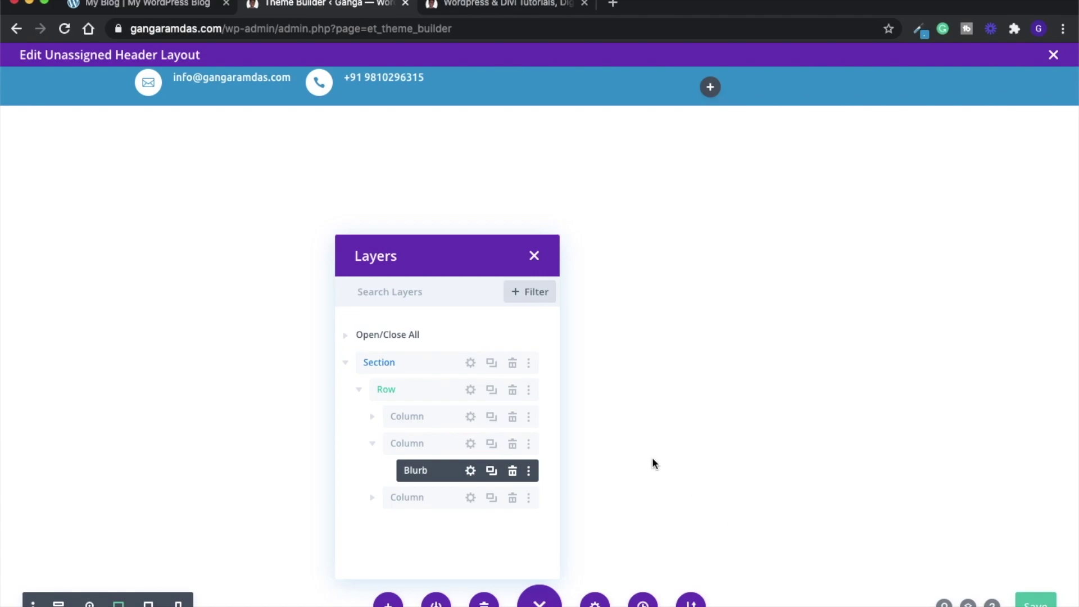
pyautogui.click(535, 257)
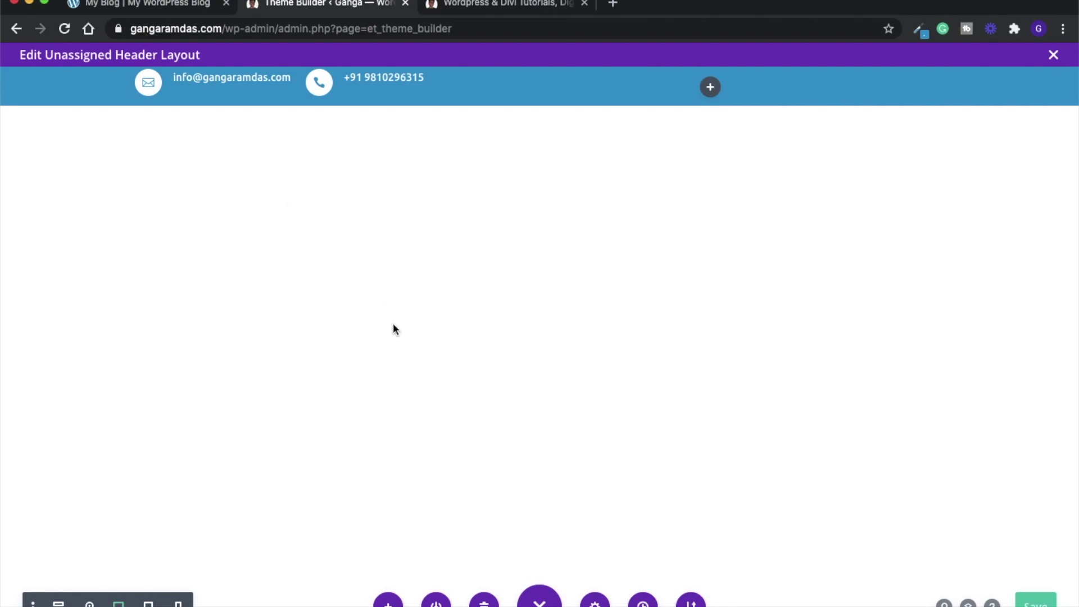
# Add a Blurb Module rule to the header layout's custom CSS: .et_pb_blurb_container with position relative, top 3px and width 200px
pyautogui.click(605, 601)
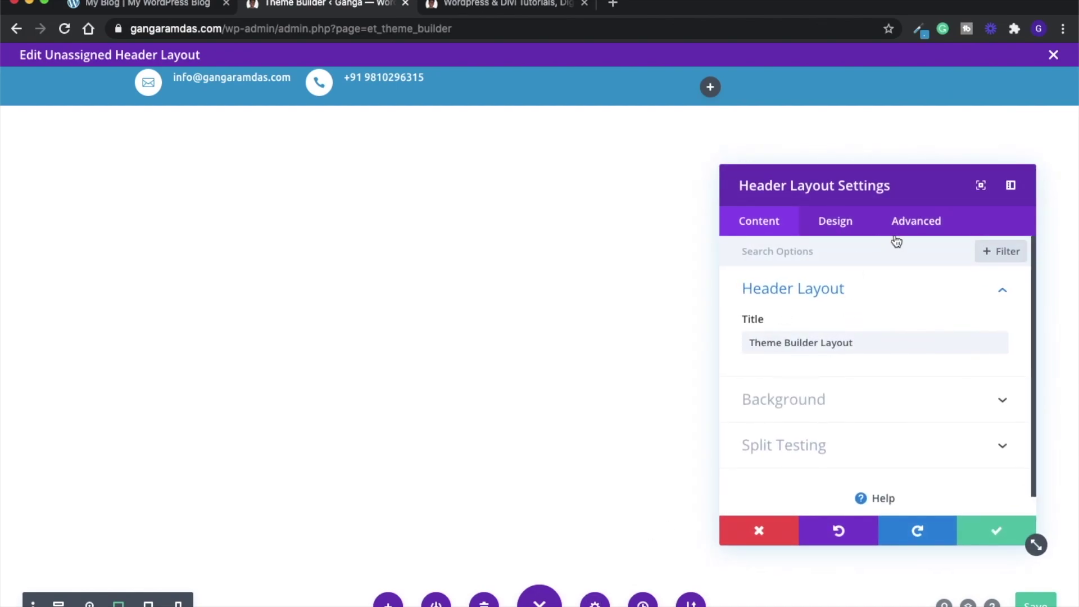
pyautogui.click(992, 533)
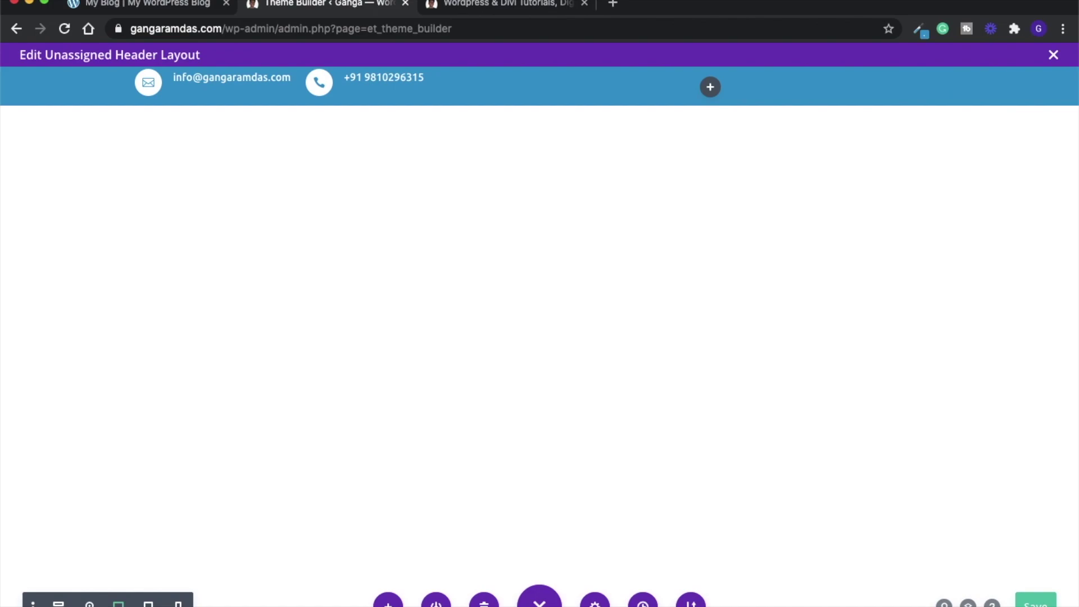
pyautogui.click(595, 601)
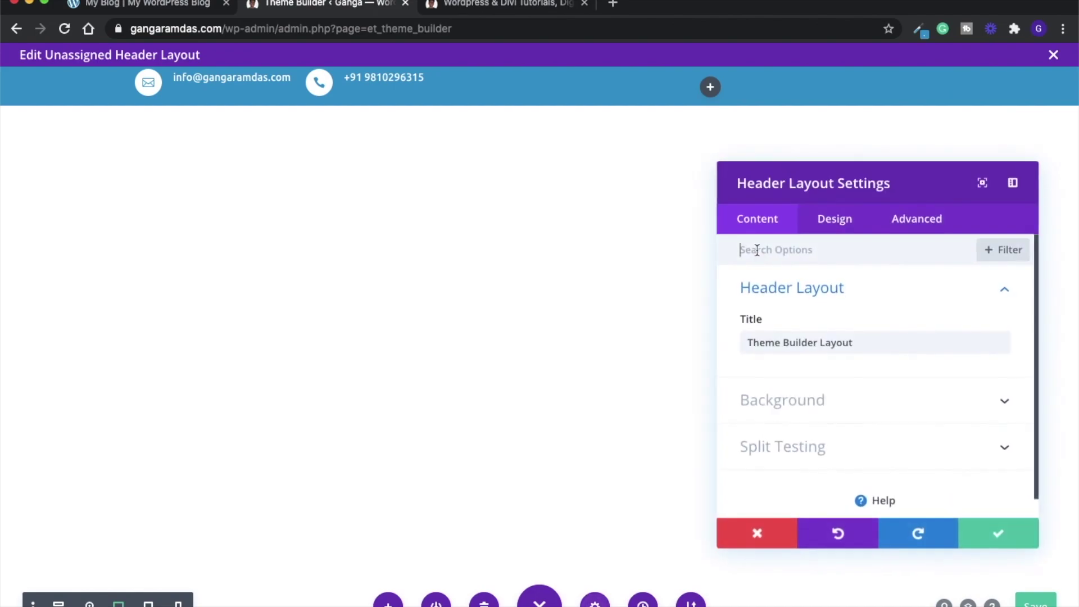
pyautogui.click(916, 223)
pyautogui.click(809, 299)
pyautogui.click(822, 388)
pyautogui.write('/* -- Blurb Module -- */   .et_pb_blurb_container {     position: relative;     top: 3px;     width: 200px; }')
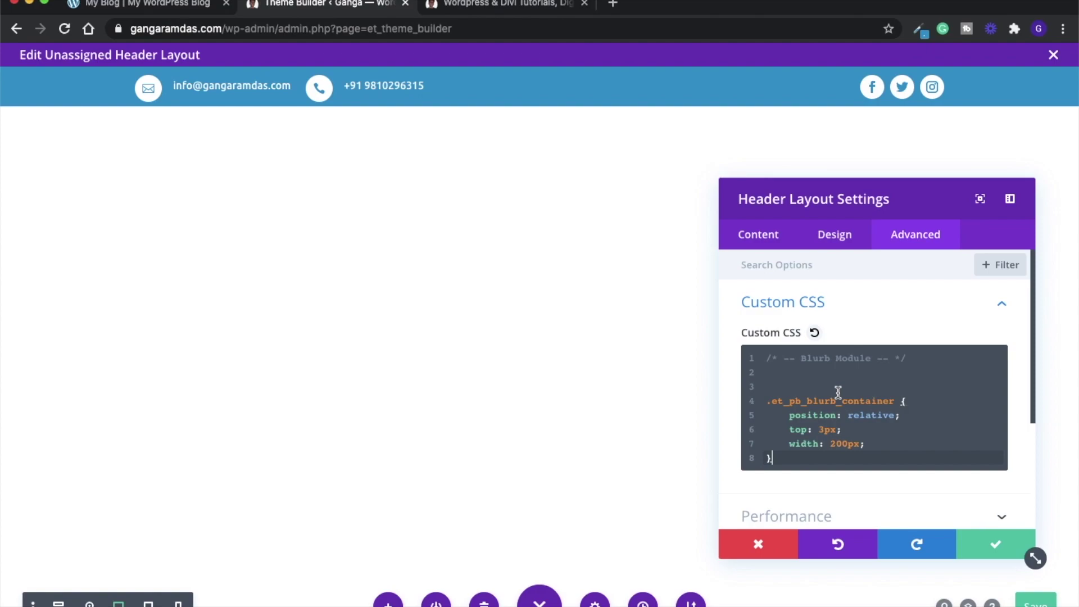
# Change the blurb container rule's top offset to 5px and save the header layout settings
pyautogui.click(824, 430)
pyautogui.press('BackSpace')
pyautogui.write('5')
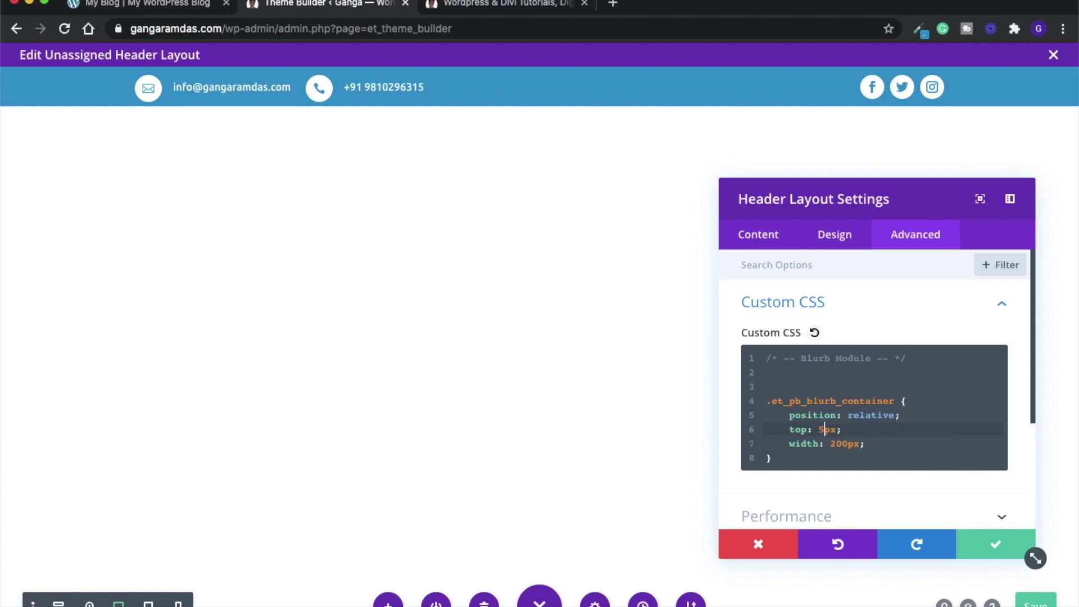
pyautogui.click(995, 544)
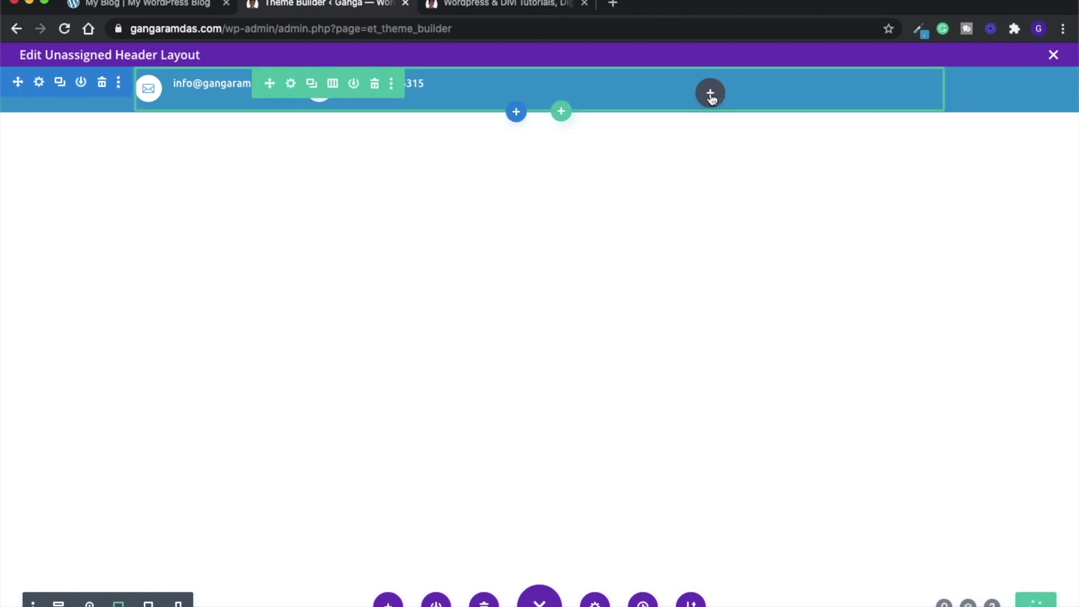
# Insert a Social Media Follow module in the third column of the blue contact bar
pyautogui.click(710, 92)
pyautogui.write('social')
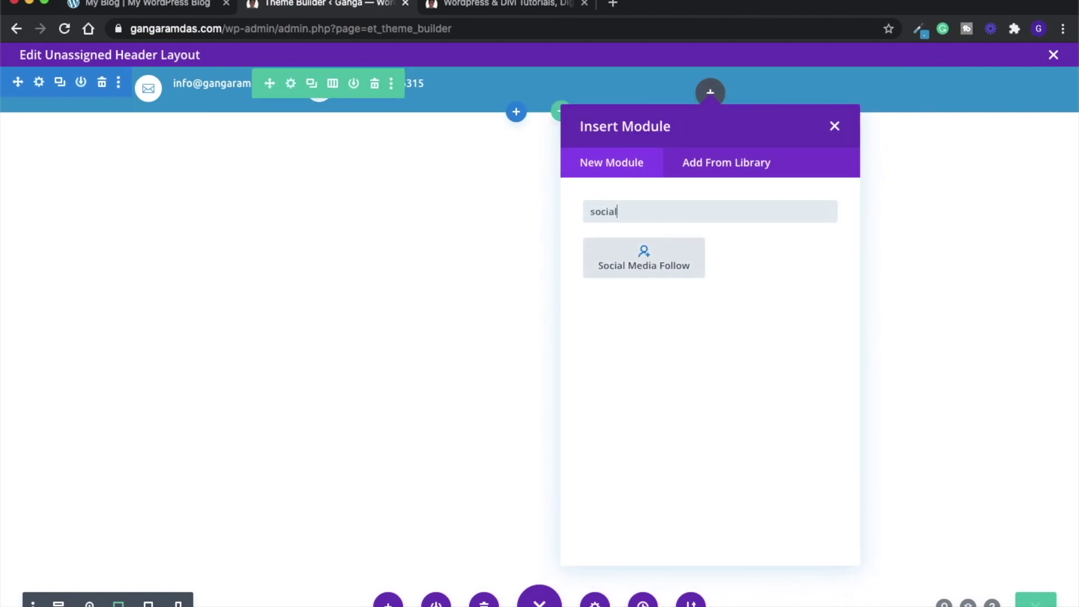
pyautogui.click(649, 266)
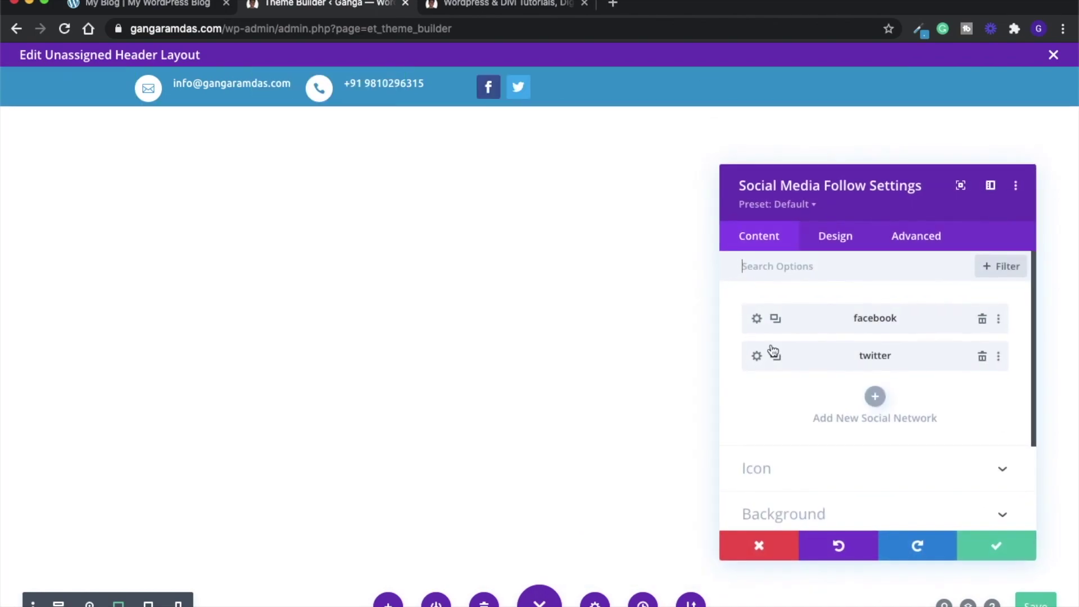
pyautogui.click(875, 405)
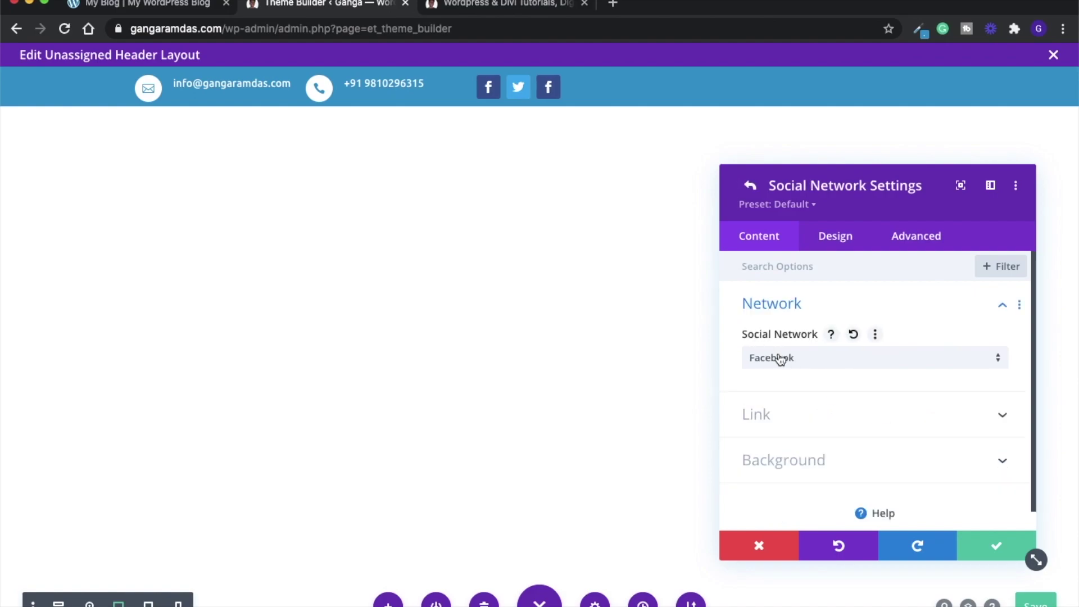
pyautogui.click(778, 357)
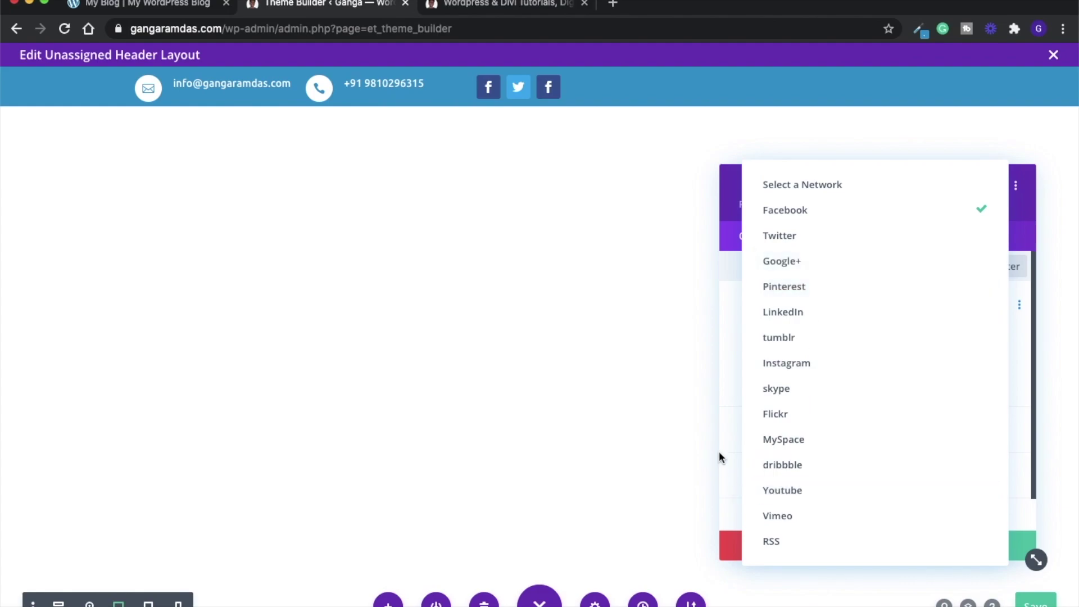
pyautogui.click(724, 435)
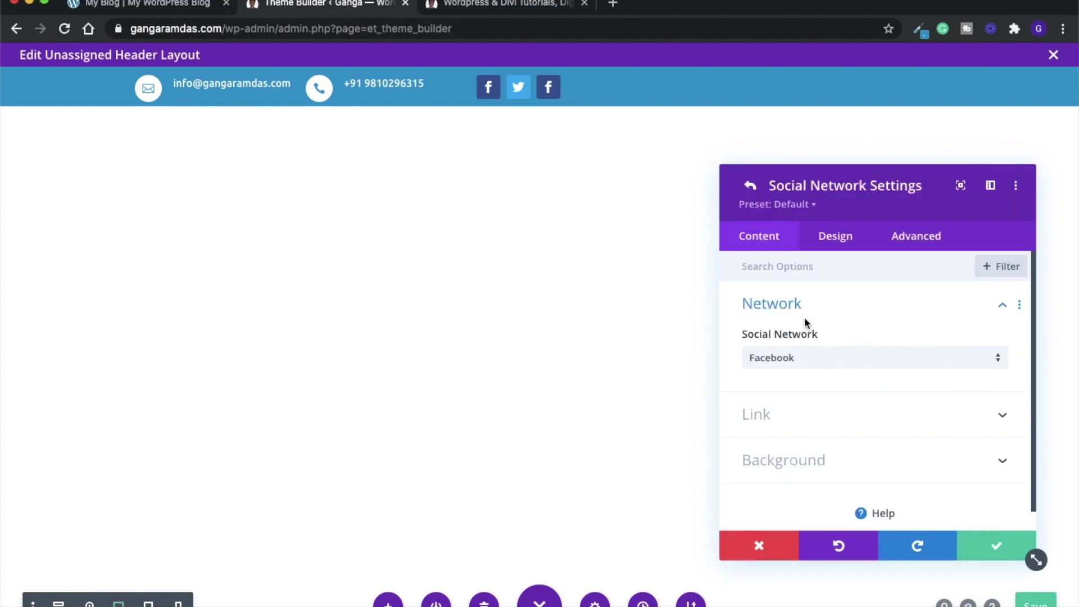
pyautogui.click(748, 188)
pyautogui.click(981, 396)
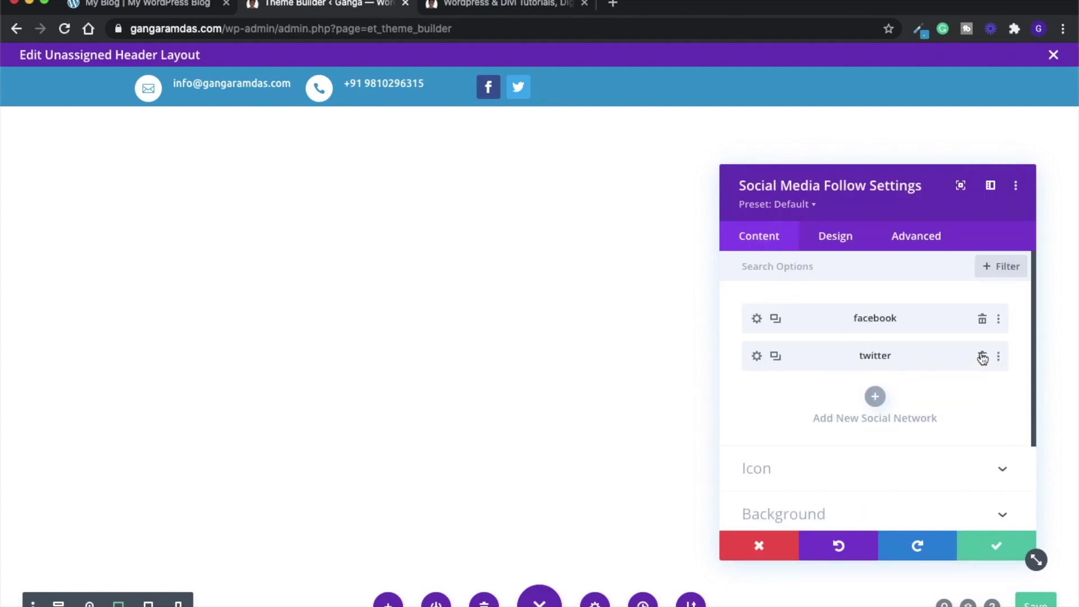
# Remove the Twitter network from the module and look over the Facebook network's background colour options
pyautogui.click(982, 356)
pyautogui.click(757, 319)
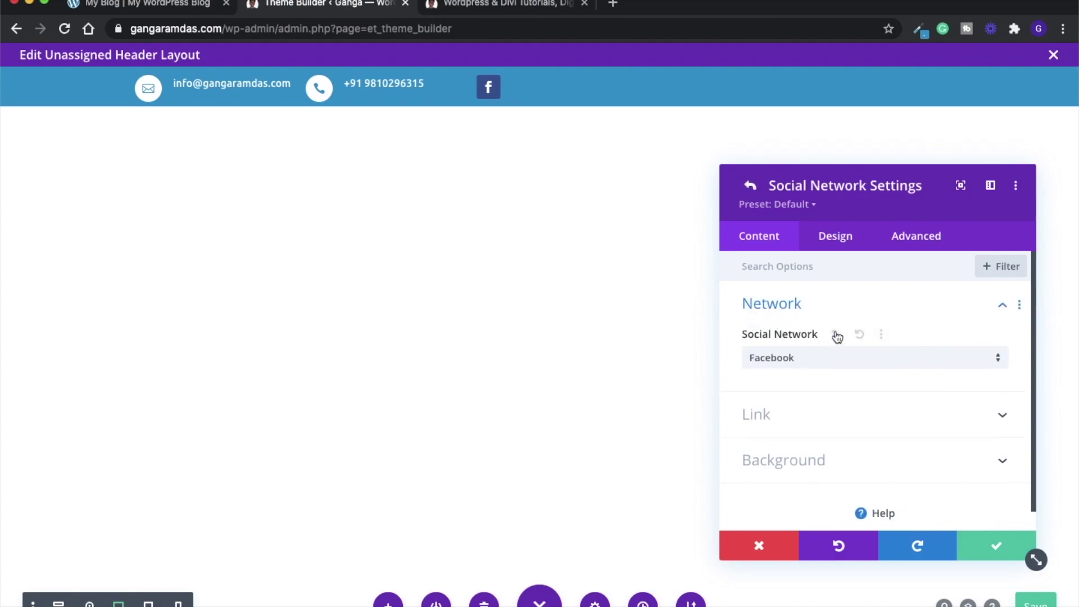
pyautogui.scroll(-1, 838, 374)
pyautogui.click(791, 453)
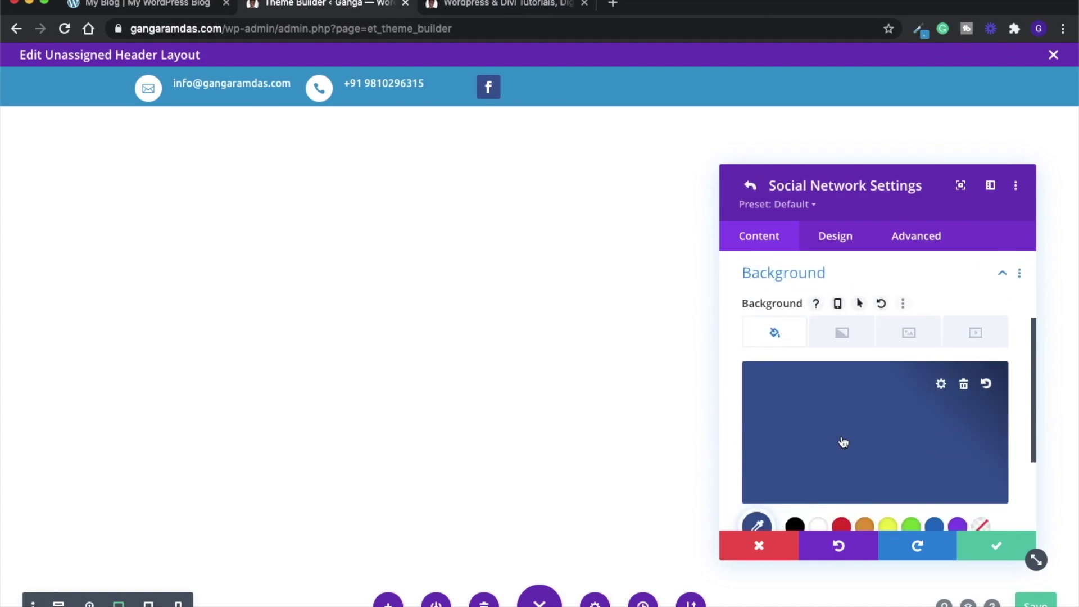
pyautogui.scroll(-3, 807, 456)
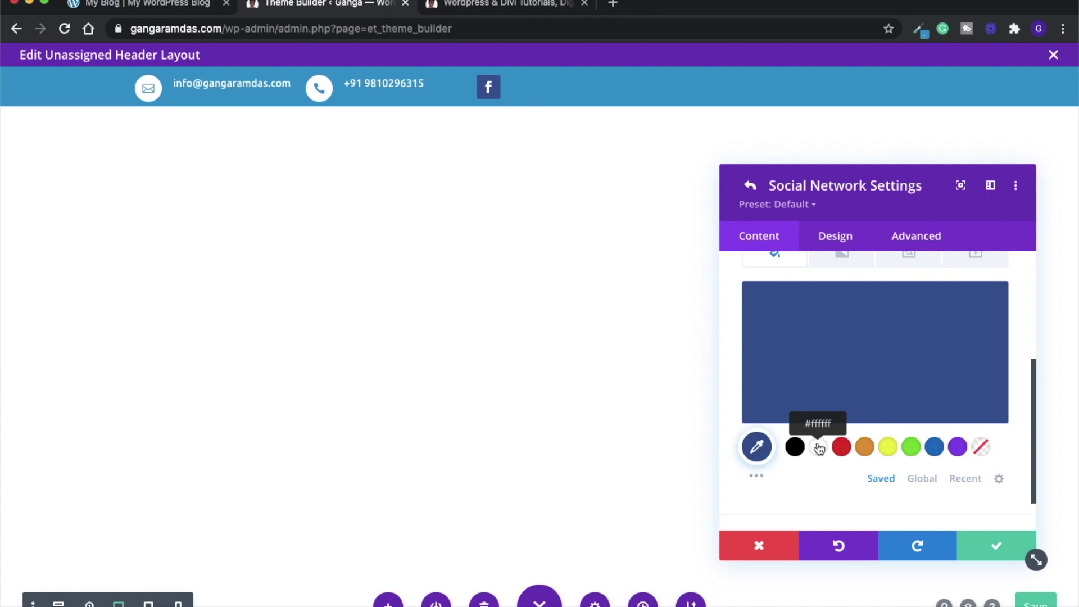
pyautogui.scroll(5, 819, 448)
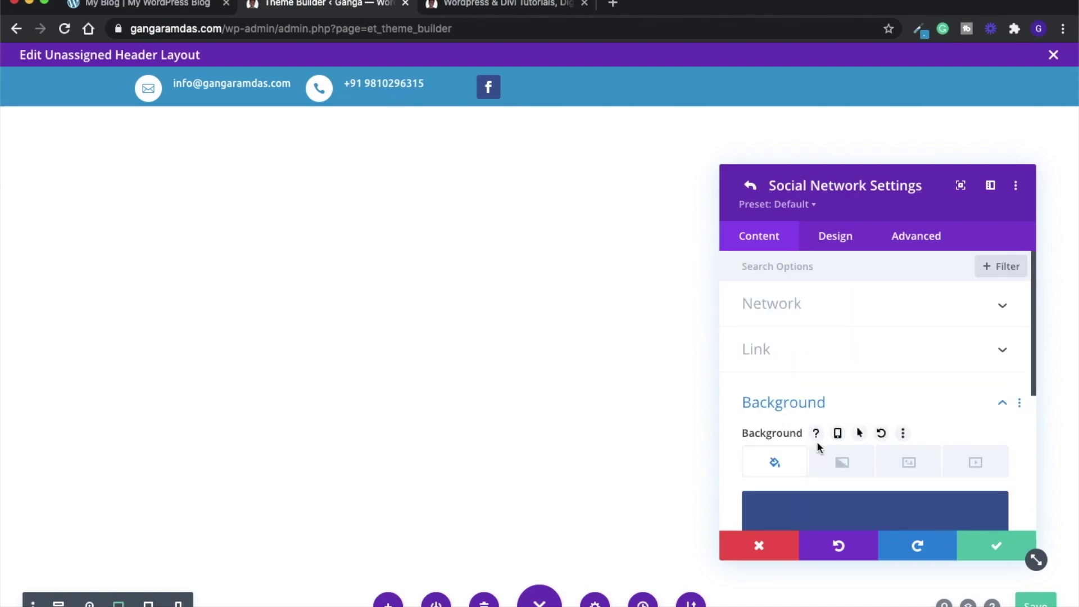
pyautogui.click(749, 183)
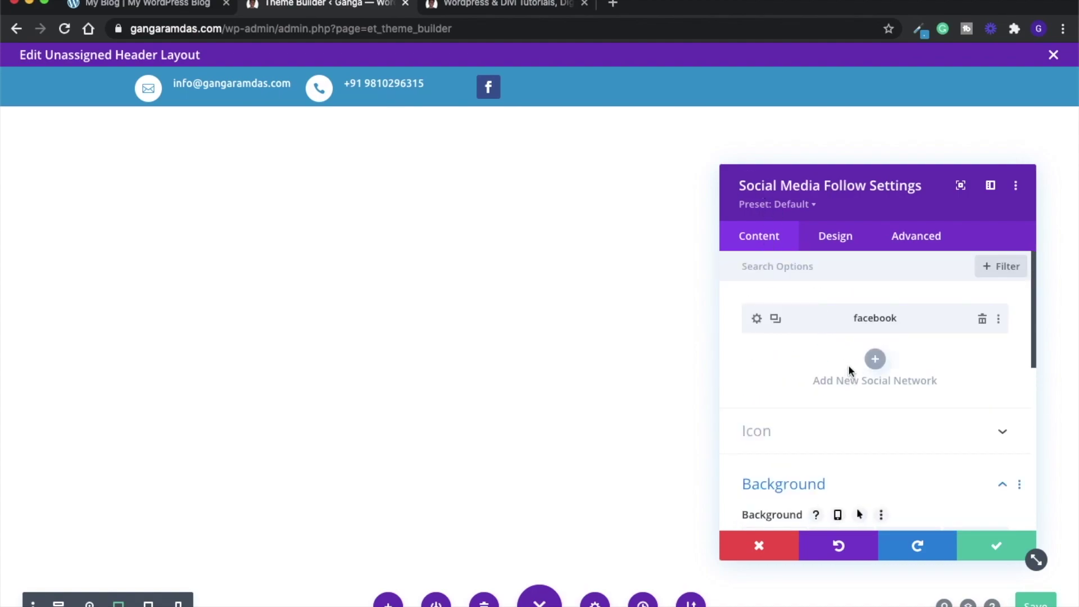
# Set the Facebook network's background colour to white (#ffffff)
pyautogui.click(754, 322)
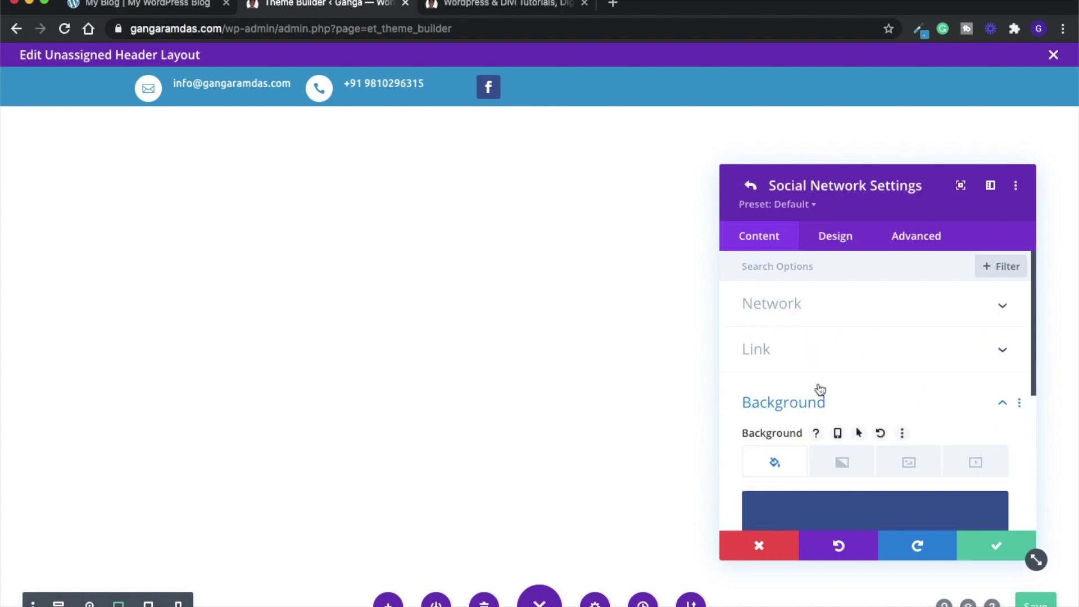
pyautogui.scroll(-5, 819, 390)
pyautogui.scroll(3, 837, 420)
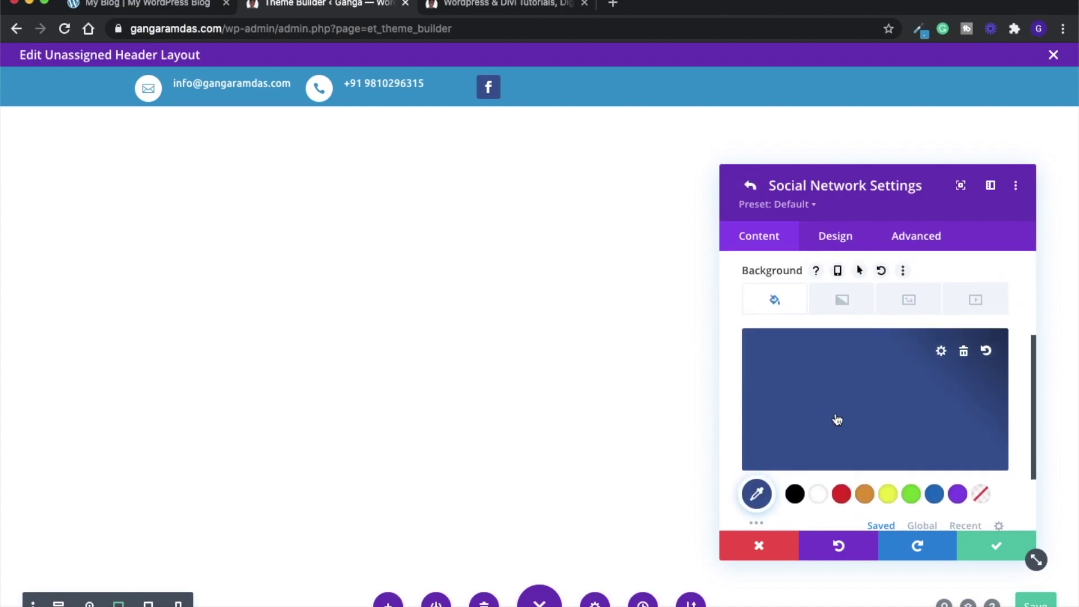
pyautogui.scroll(-3, 836, 415)
pyautogui.click(818, 512)
pyautogui.scroll(1, 853, 464)
pyautogui.scroll(2, 853, 464)
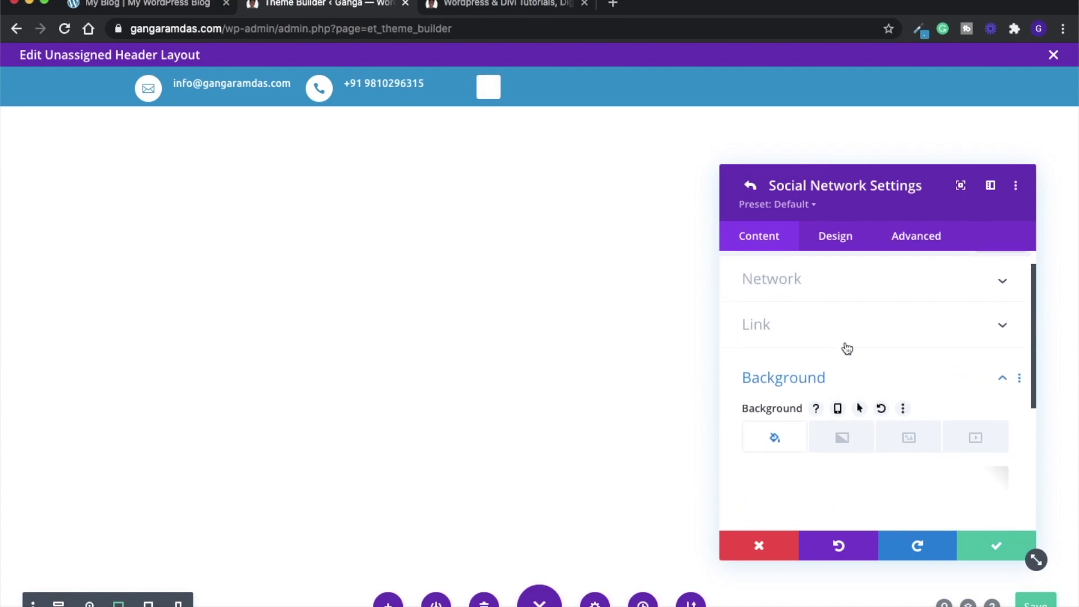
# Copy the header's blue hex code from the browser's color picker extension and set the Facebook icon colour to #3998cc
pyautogui.click(831, 242)
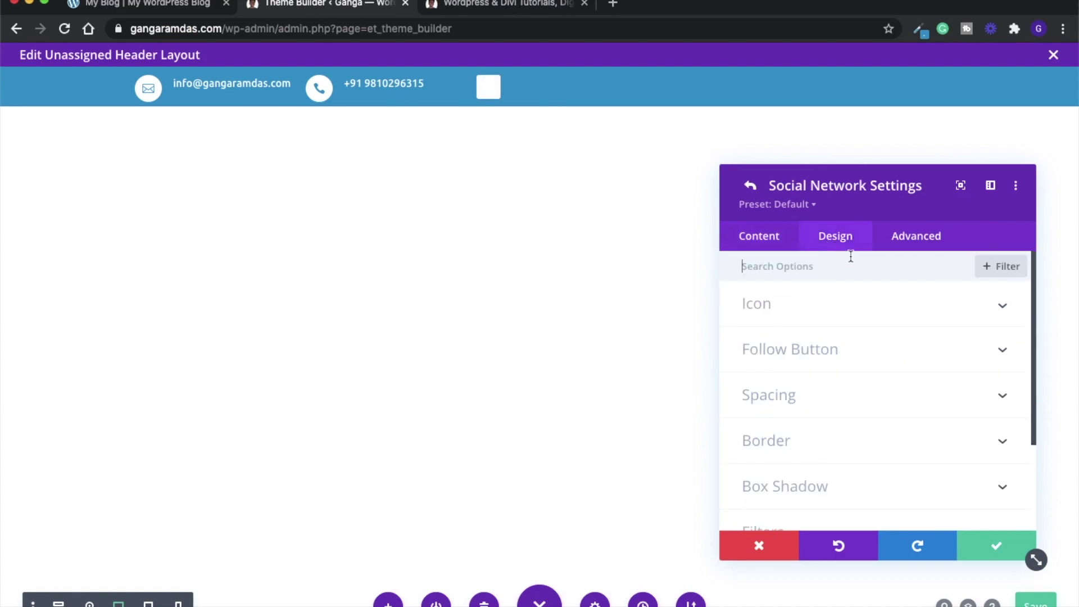
pyautogui.click(756, 306)
pyautogui.click(753, 368)
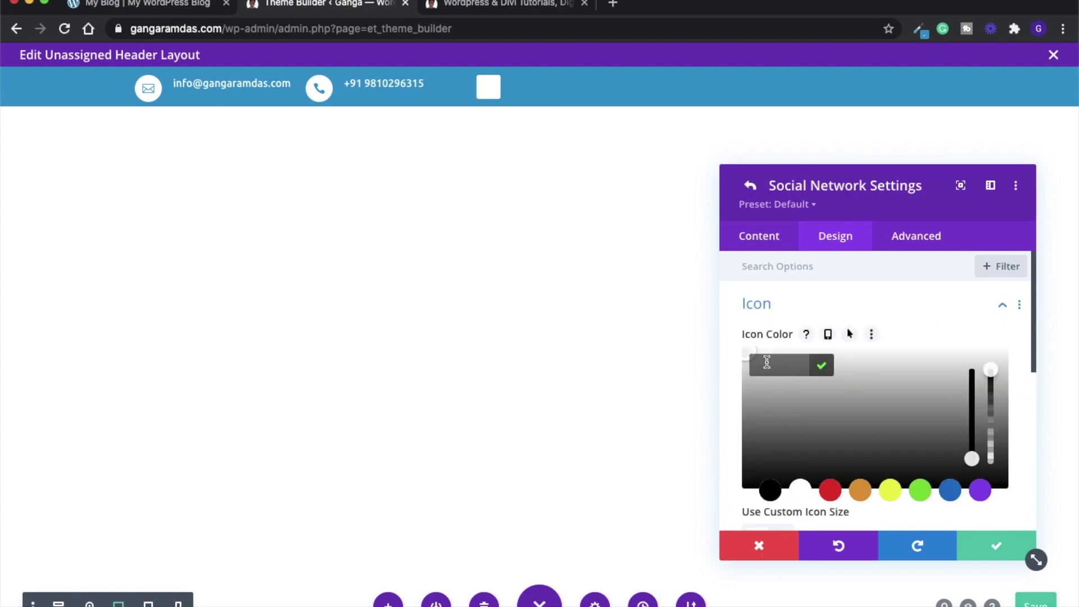
pyautogui.press('super+v')
pyautogui.press('super+z')
pyautogui.click(918, 28)
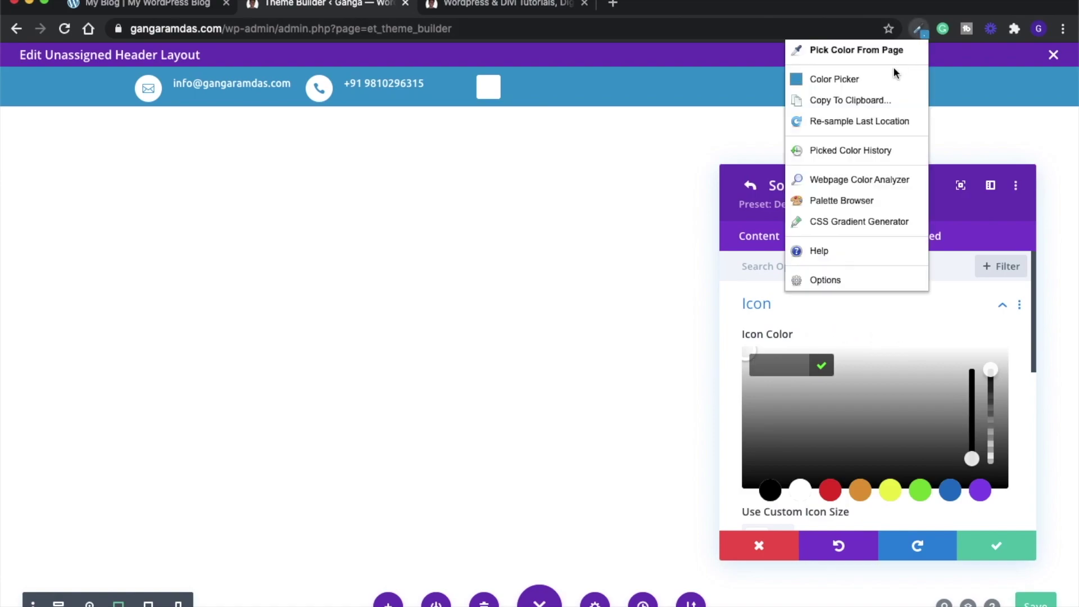
pyautogui.click(812, 80)
pyautogui.doubleClick(785, 255)
pyautogui.press('super+c')
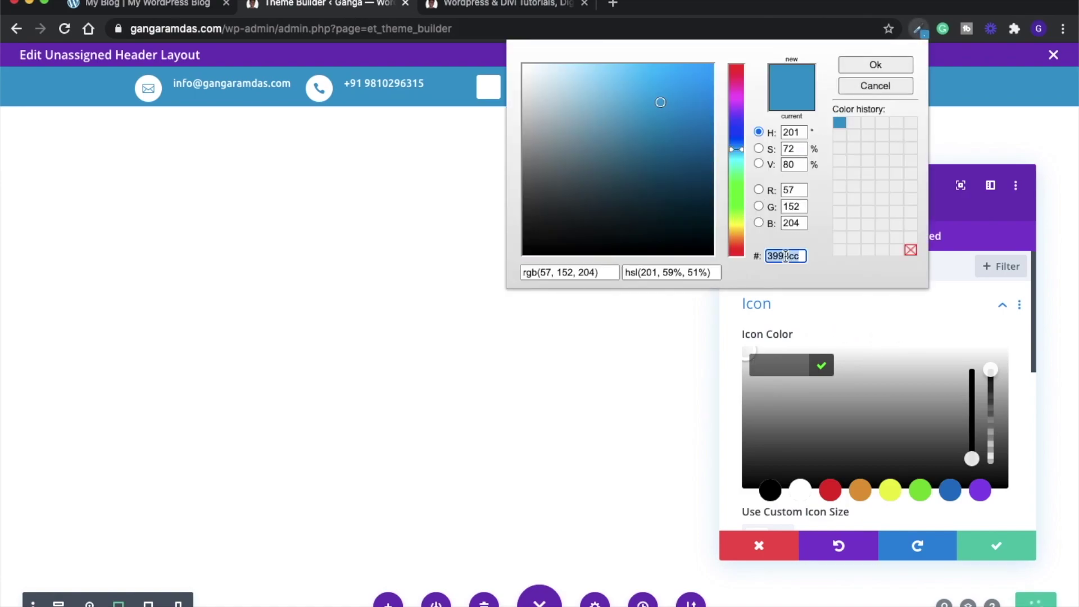
pyautogui.click(876, 64)
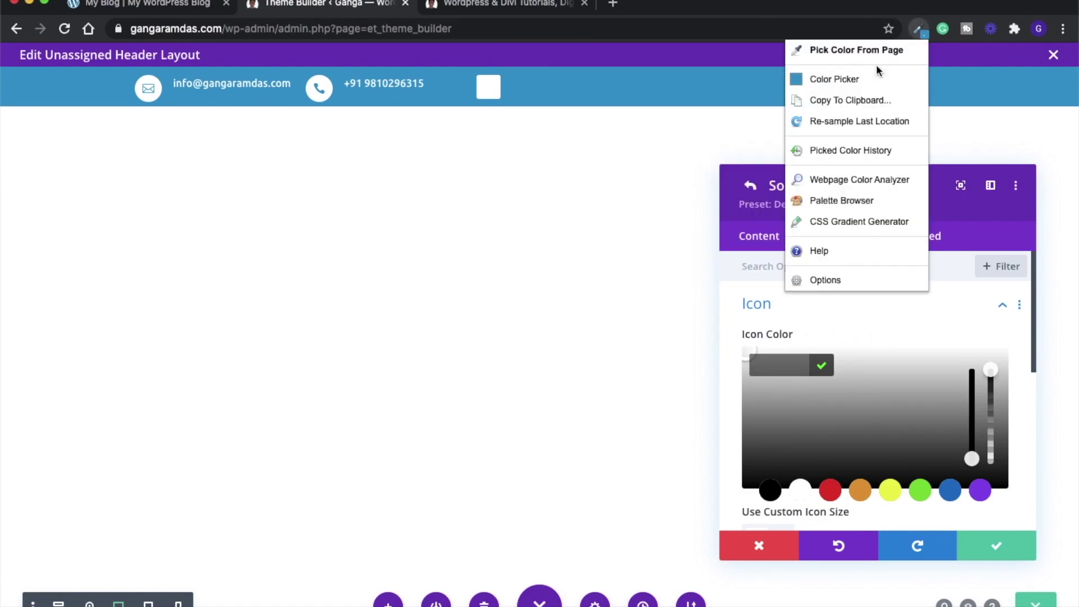
pyautogui.click(776, 367)
pyautogui.press('super+v')
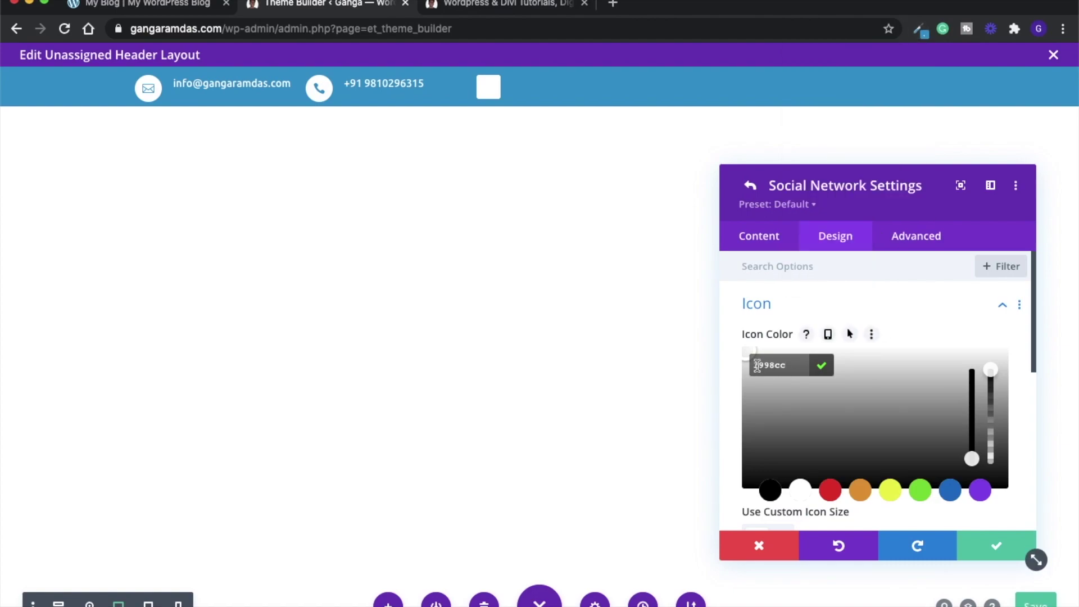
# Give the Facebook icon rounded border corners with a radius of 100 and return to the module's network list
pyautogui.scroll(-5, 827, 339)
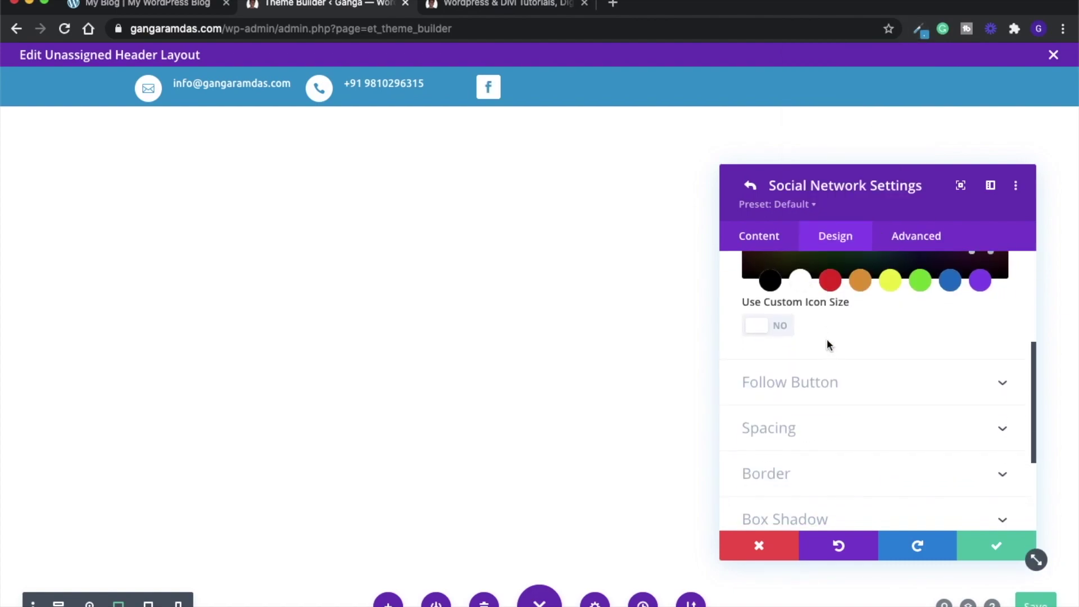
pyautogui.scroll(-1, 817, 366)
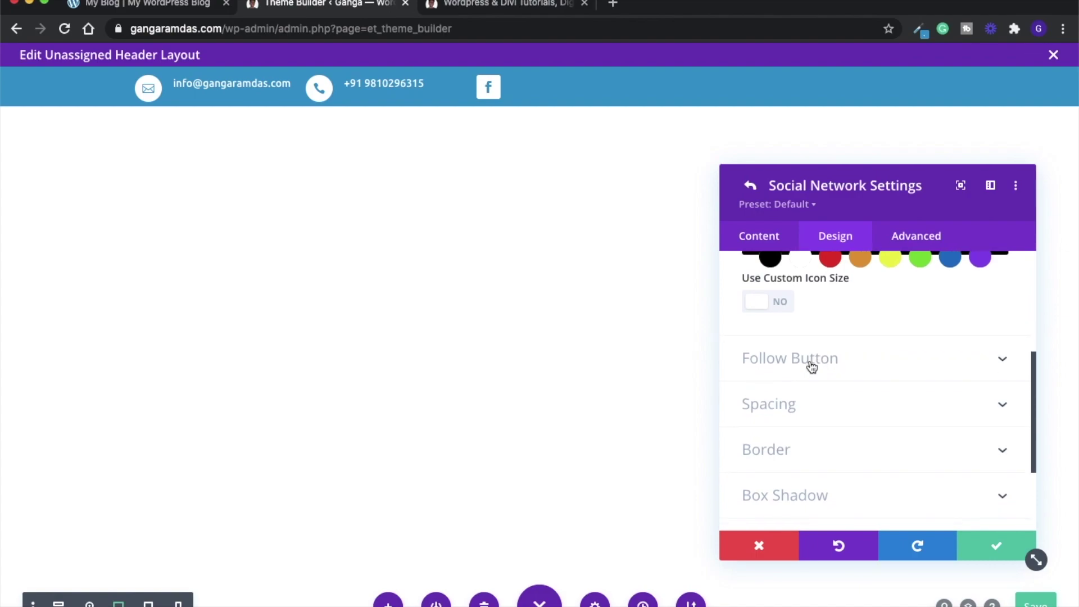
pyautogui.scroll(-1, 790, 422)
pyautogui.scroll(-3, 779, 430)
pyautogui.scroll(-1, 829, 411)
pyautogui.scroll(3, 828, 412)
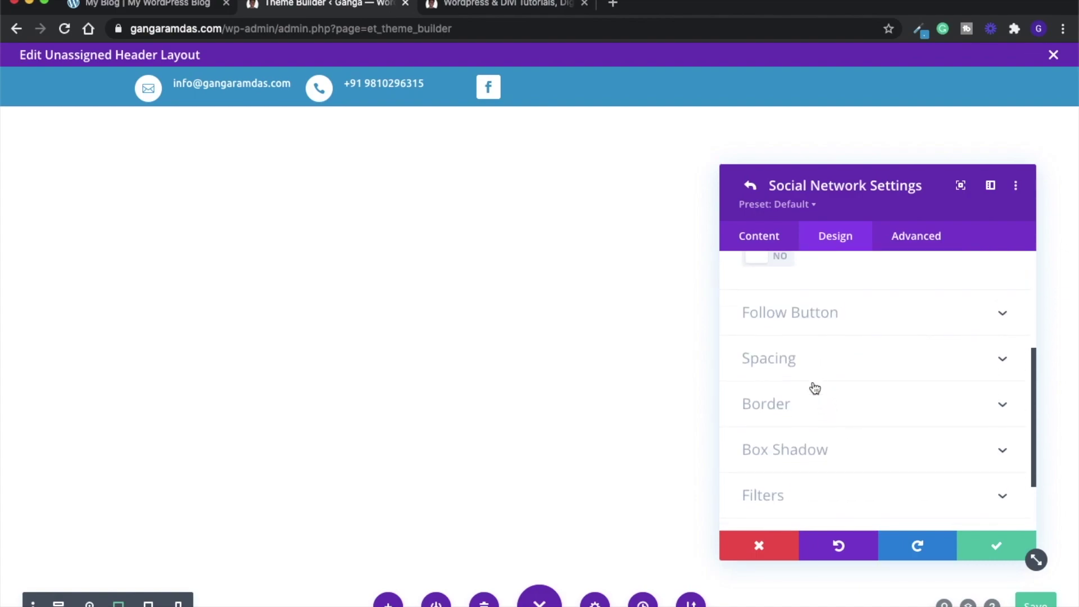
pyautogui.click(787, 404)
pyautogui.scroll(-1, 828, 430)
pyautogui.click(771, 294)
pyautogui.write('100')
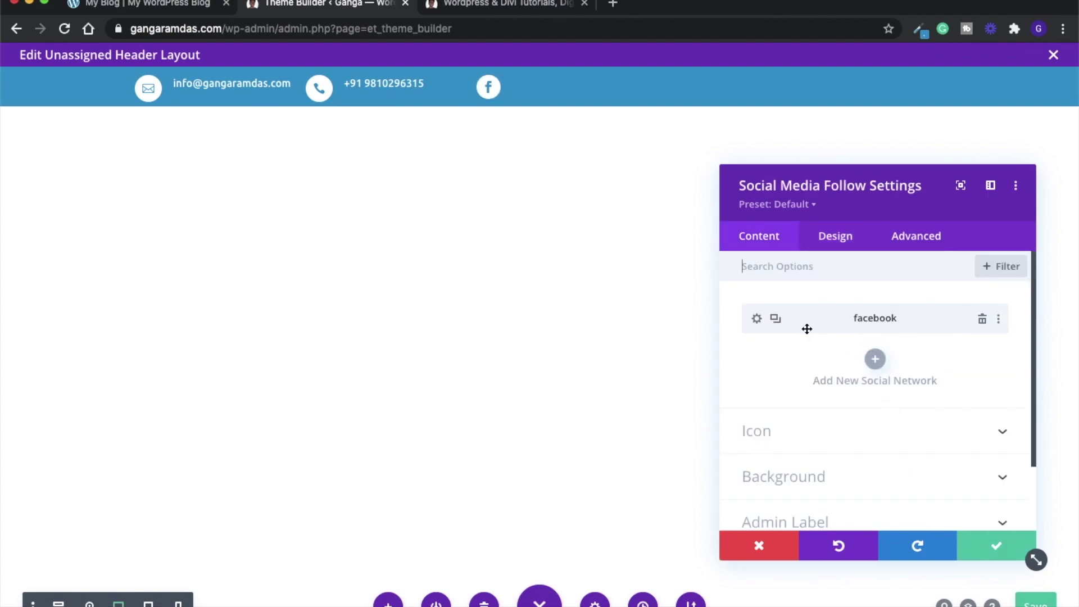
# Duplicate the styled Facebook network twice and change the second entry's social network to Twitter
pyautogui.click(774, 319)
pyautogui.click(774, 318)
pyautogui.click(756, 319)
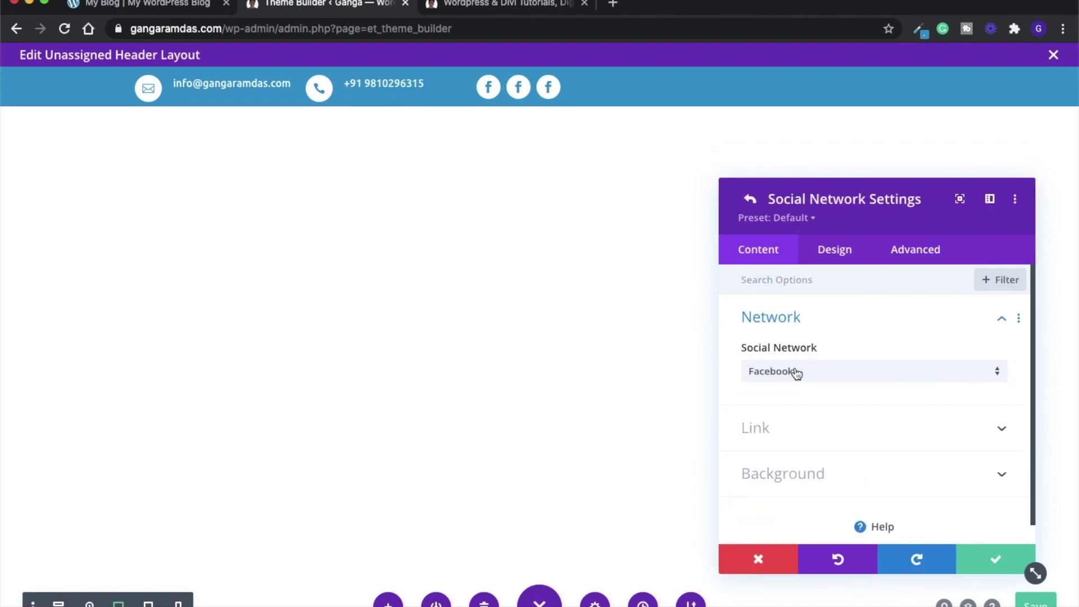
pyautogui.click(801, 372)
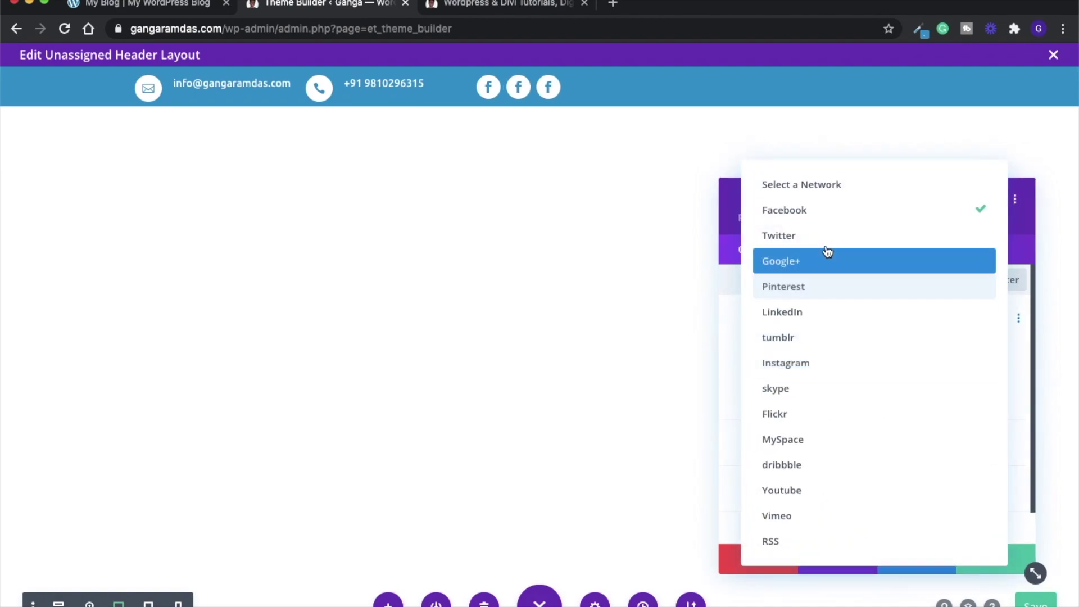
pyautogui.click(824, 242)
# Set the Twitter network's background colour to white (#ffffff) and save its settings
pyautogui.scroll(-1, 820, 382)
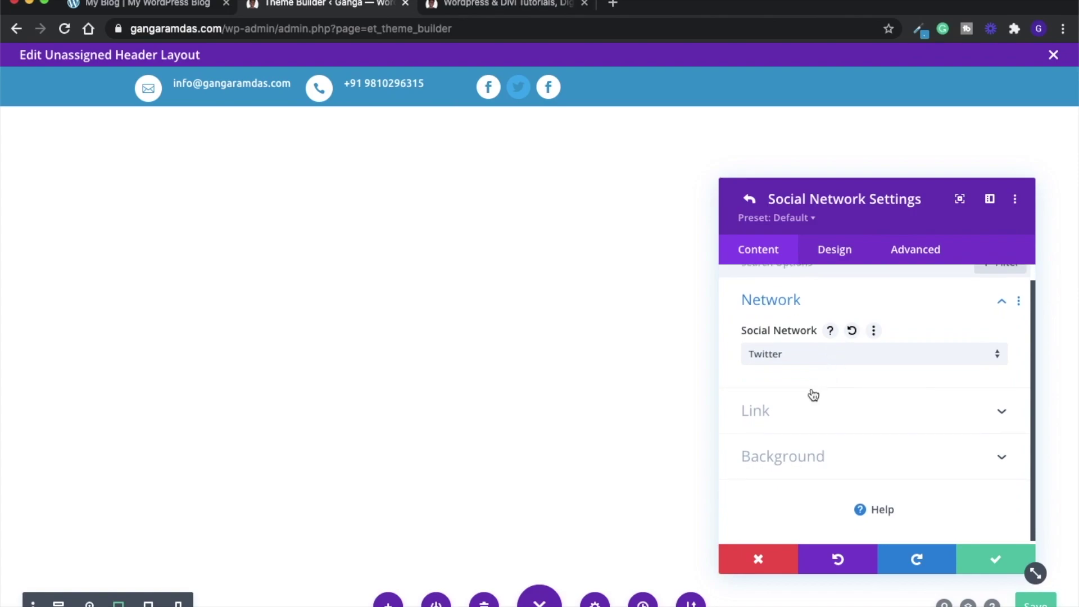
pyautogui.click(798, 456)
pyautogui.scroll(-3, 809, 460)
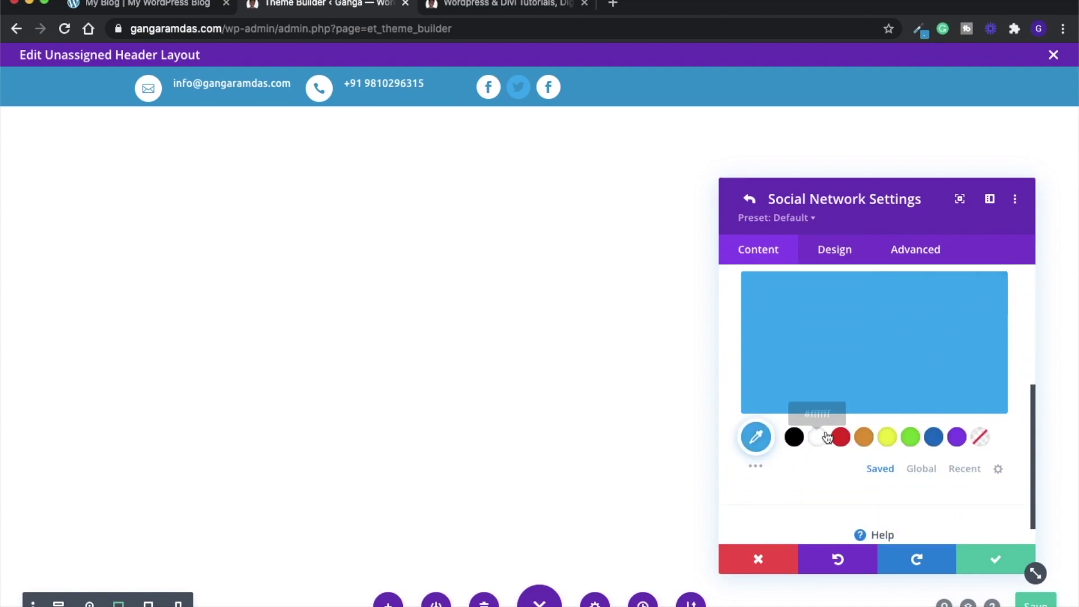
pyautogui.click(817, 437)
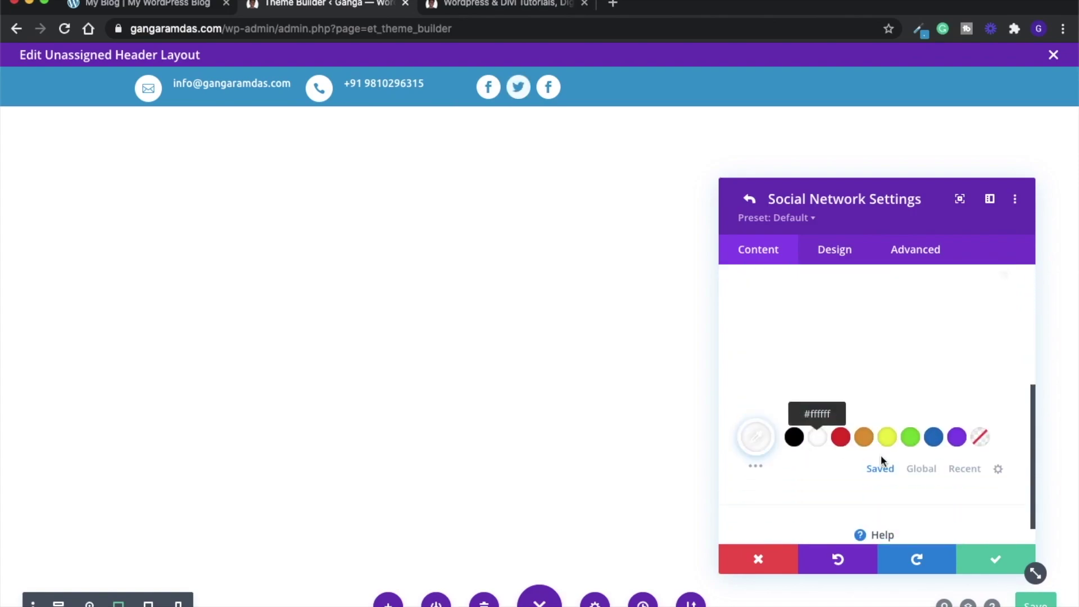
pyautogui.click(989, 572)
# Change the third network entry to Instagram, give it a white background and close the module settings
pyautogui.scroll(5, 806, 394)
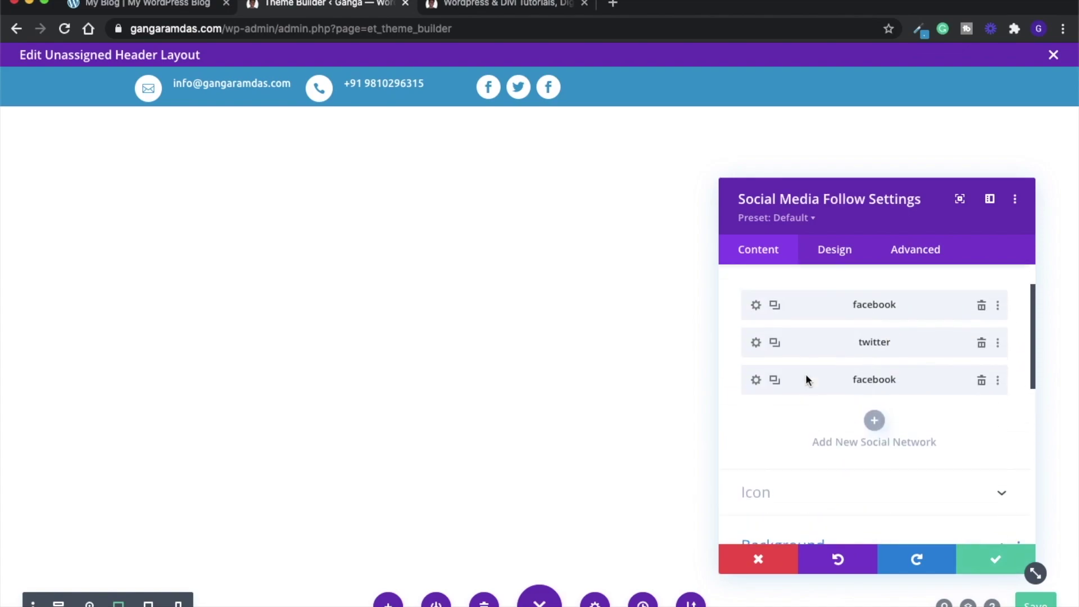
pyautogui.click(753, 408)
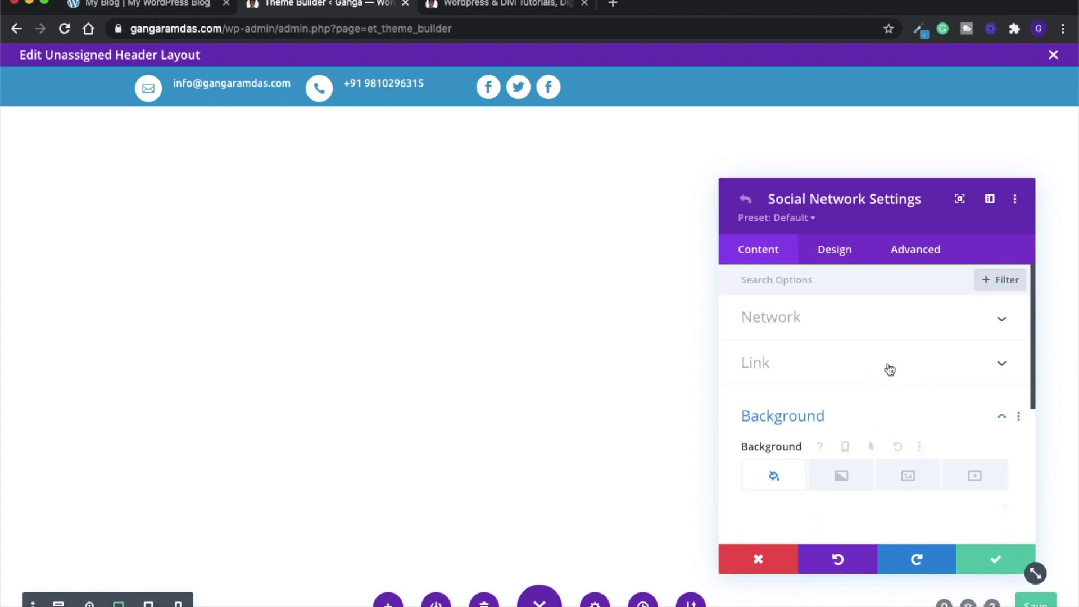
pyautogui.click(820, 326)
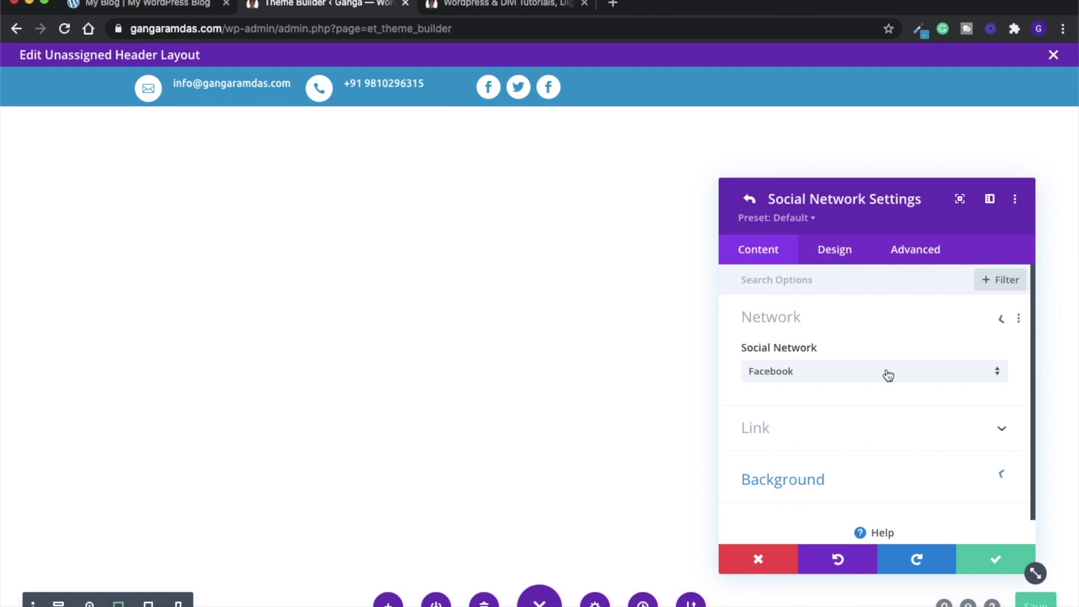
pyautogui.click(835, 372)
pyautogui.click(835, 372)
pyautogui.scroll(-1, 862, 402)
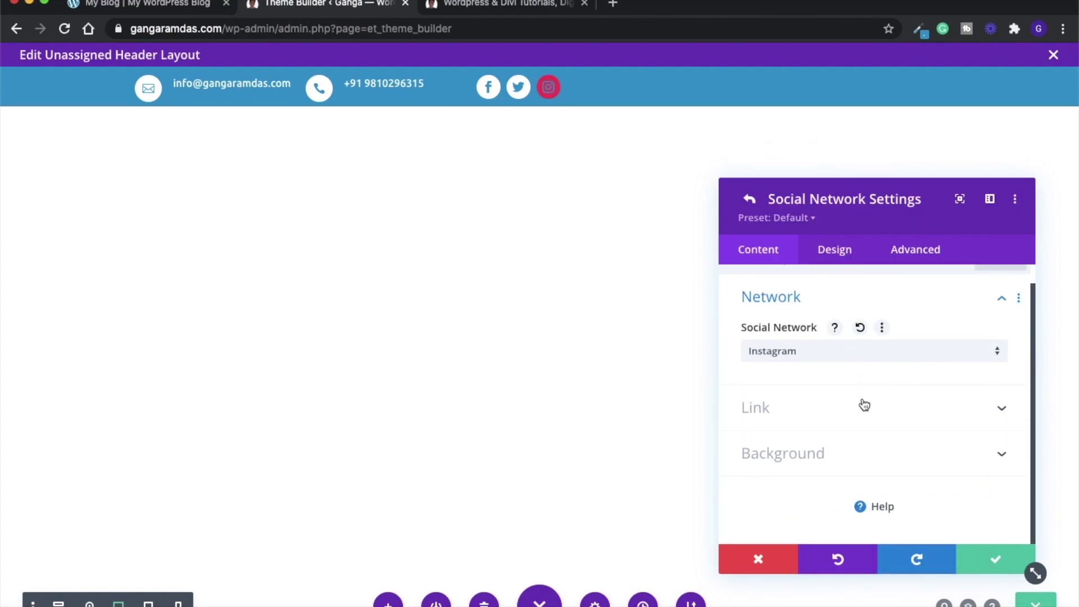
pyautogui.press('Escape')
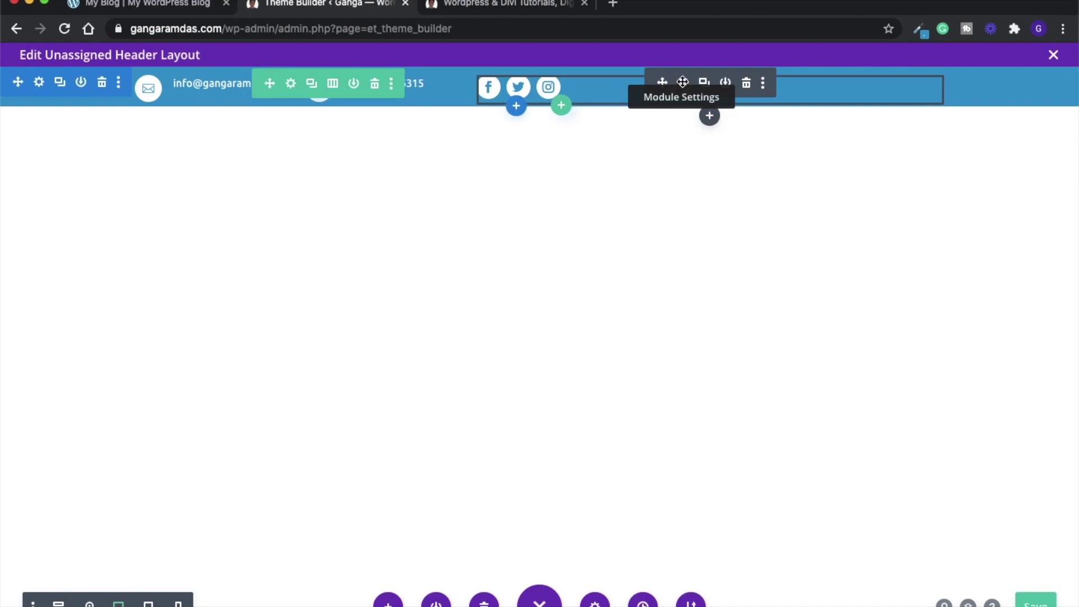
# Right-align the social media icons and apply blurb container CSS to the header layout: relative position, top 5px, width 200px
pyautogui.click(684, 84)
pyautogui.click(829, 253)
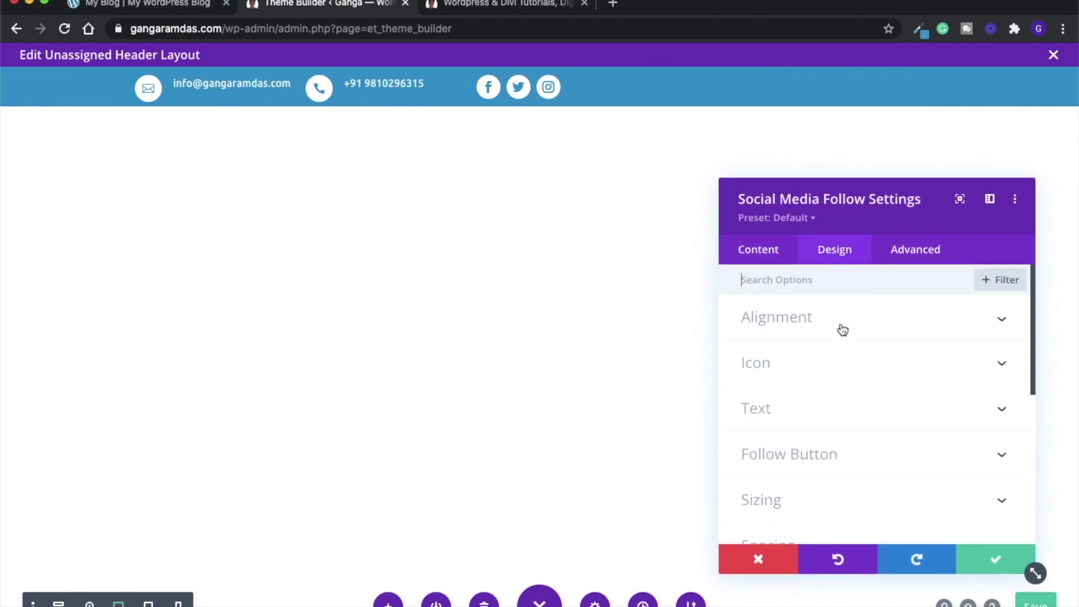
pyautogui.click(814, 320)
pyautogui.click(964, 377)
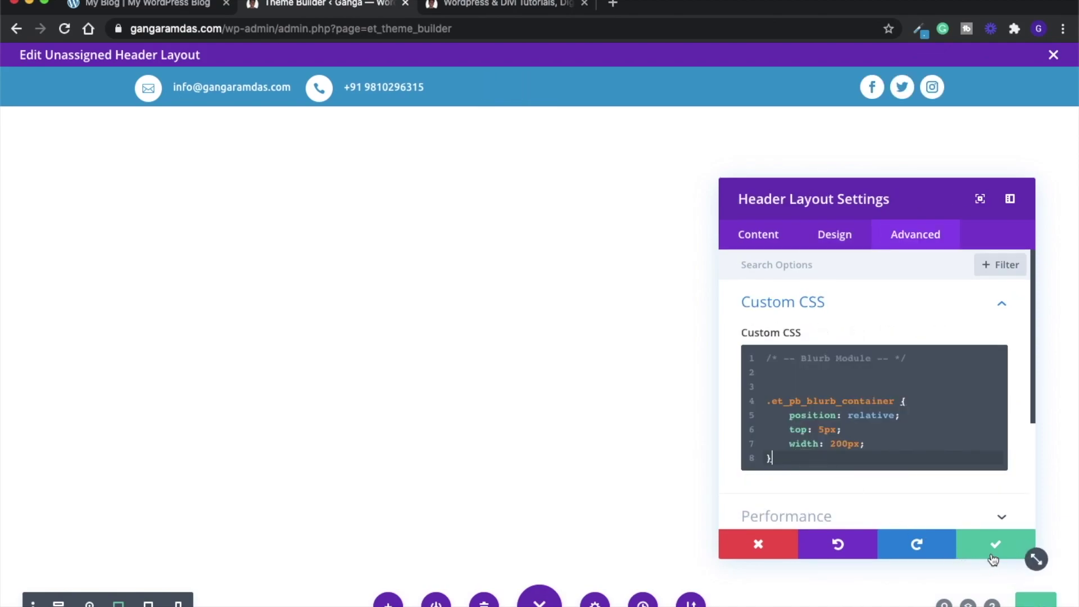
pyautogui.click(994, 556)
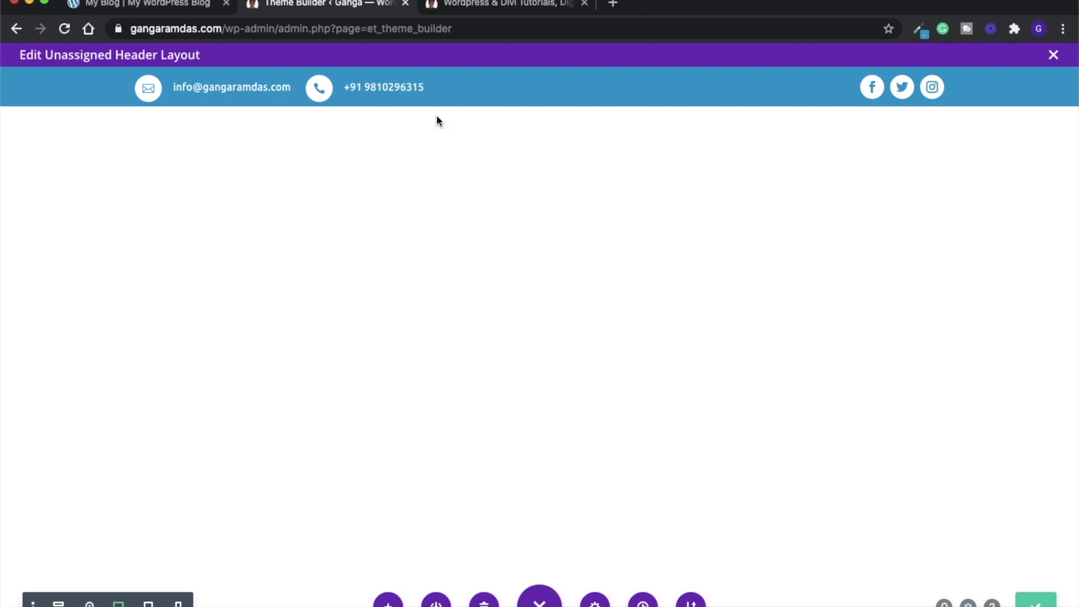
# Add a regular section below the blue contact bar with a single-column row containing a Menu module
pyautogui.moveTo(469, 101)
pyautogui.click(515, 107)
pyautogui.click(419, 226)
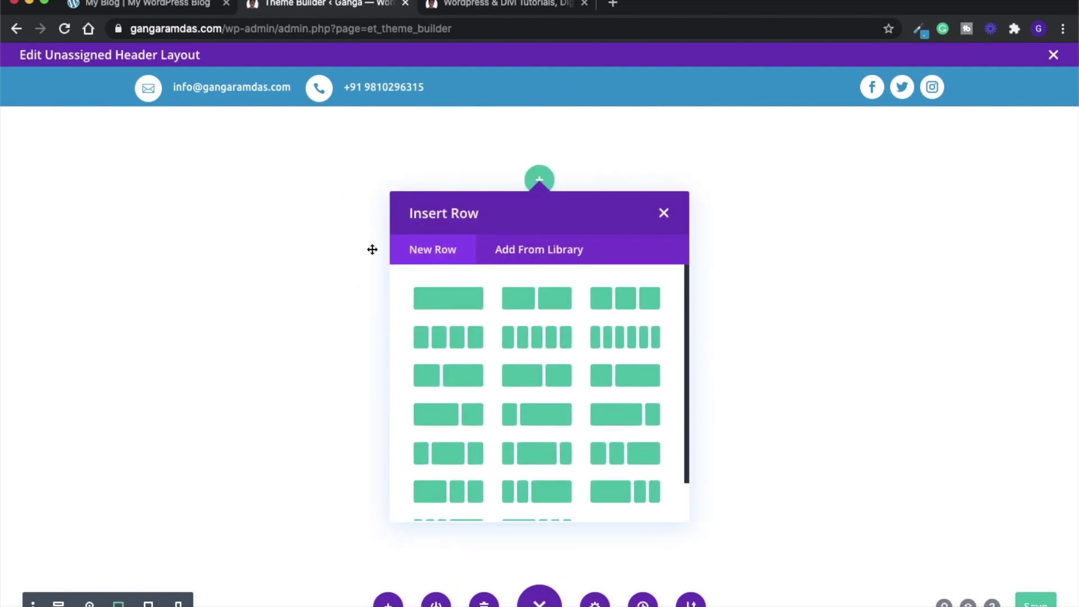
pyautogui.click(476, 309)
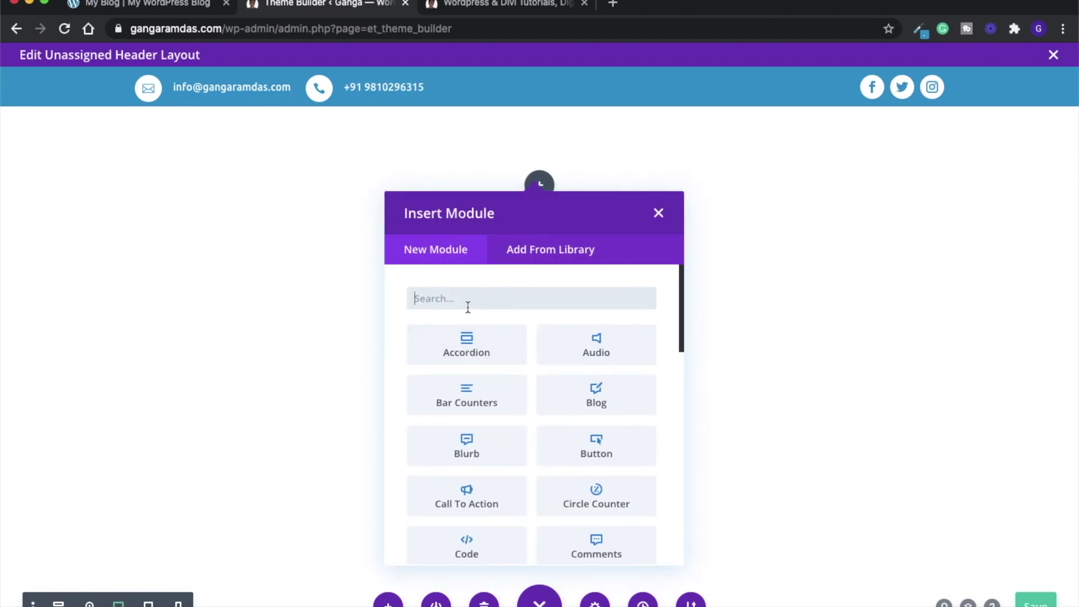
pyautogui.write('menu')
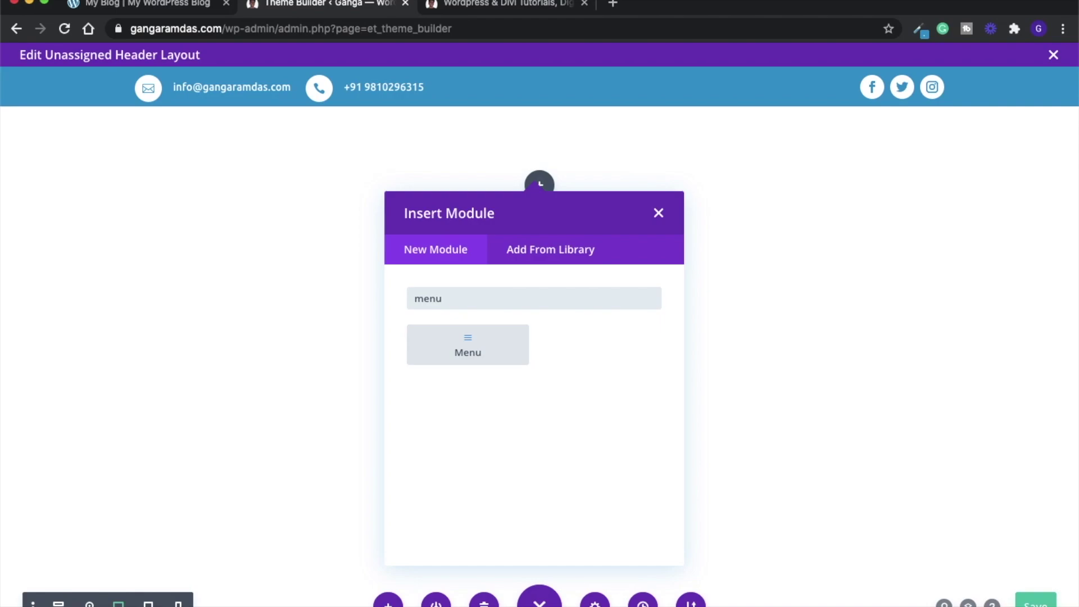
pyautogui.click(457, 351)
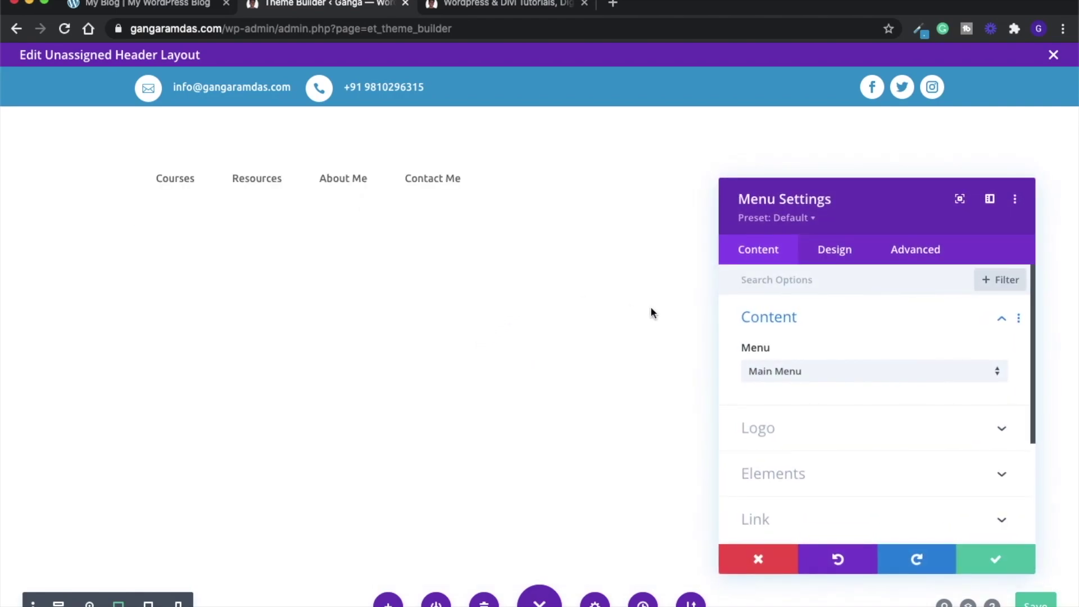
# Set logo.png from the media library as the Menu module's logo
pyautogui.click(794, 428)
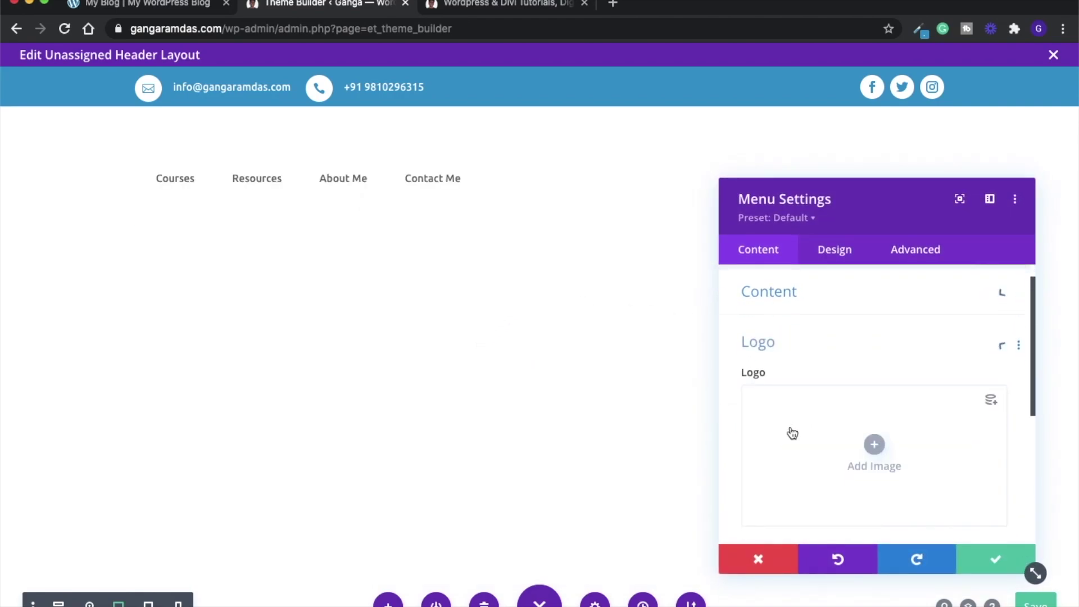
pyautogui.click(875, 389)
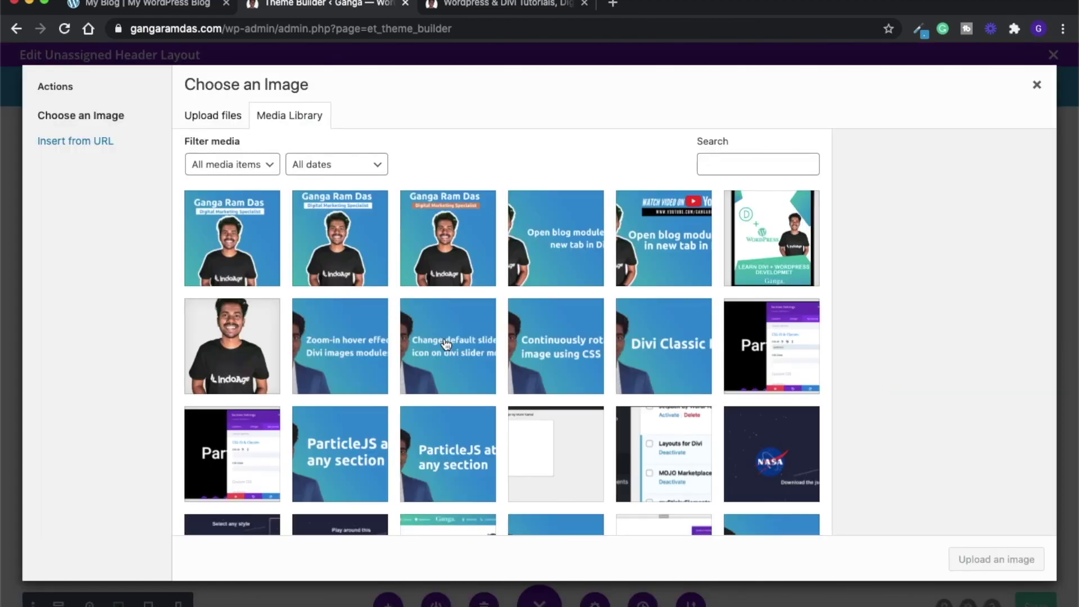
pyautogui.scroll(-10, 446, 344)
pyautogui.scroll(-10, 446, 345)
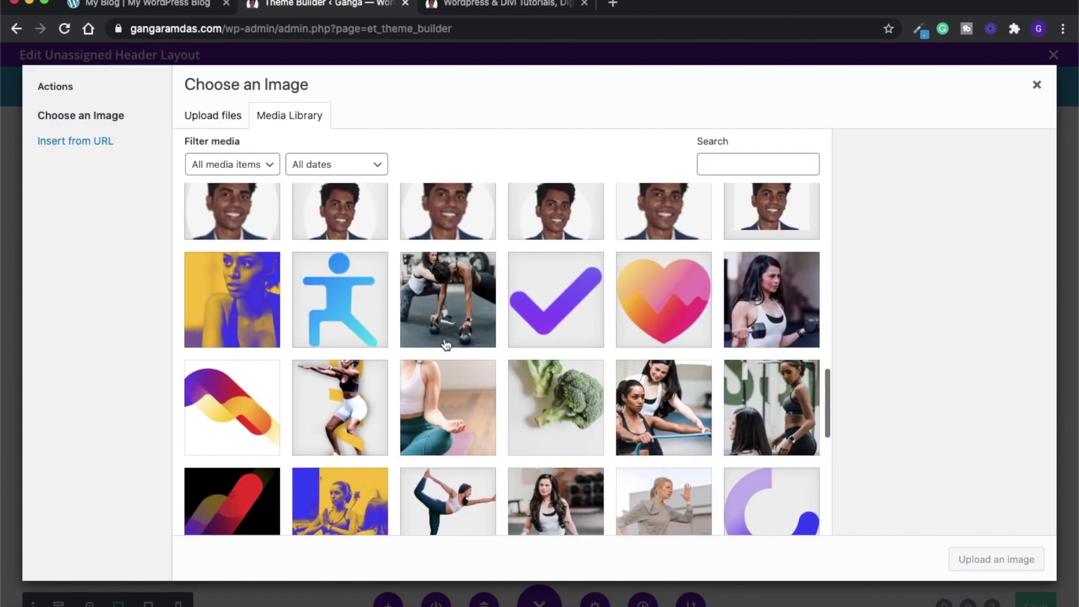
pyautogui.scroll(-3, 447, 344)
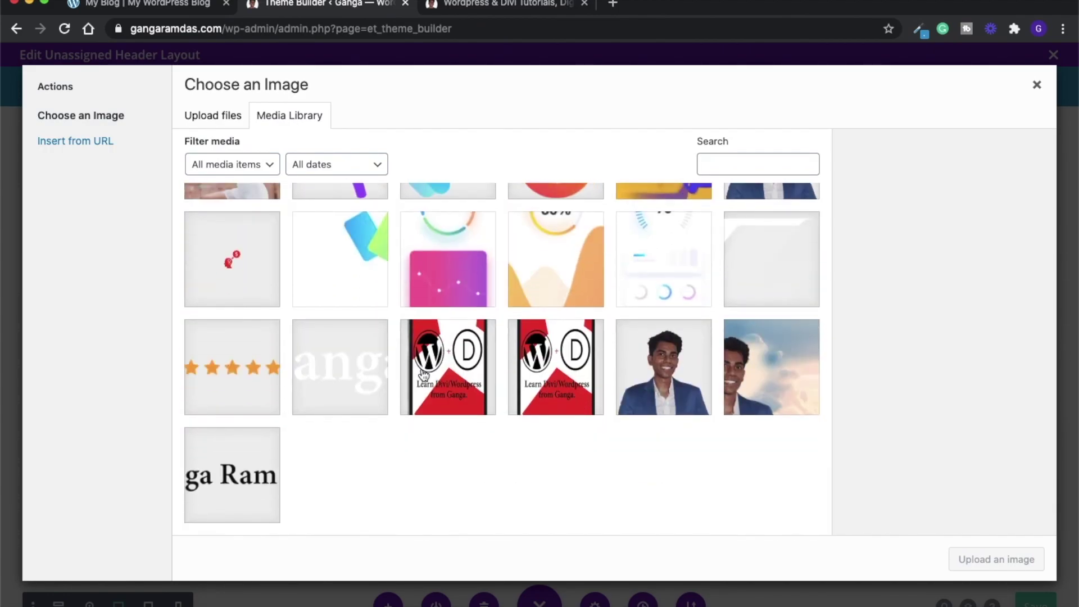
pyautogui.click(212, 493)
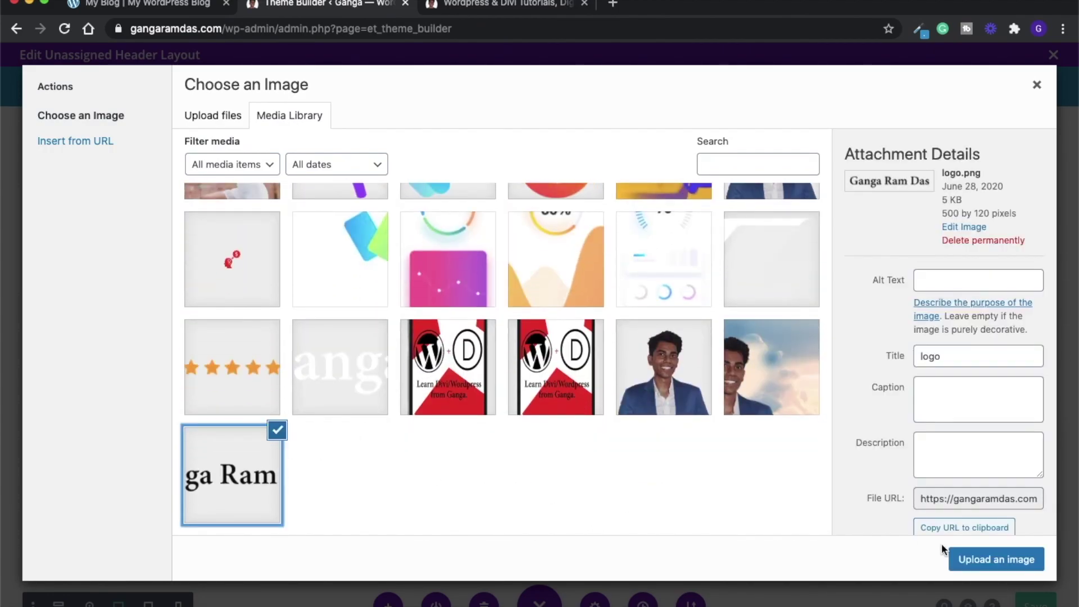
pyautogui.click(1006, 559)
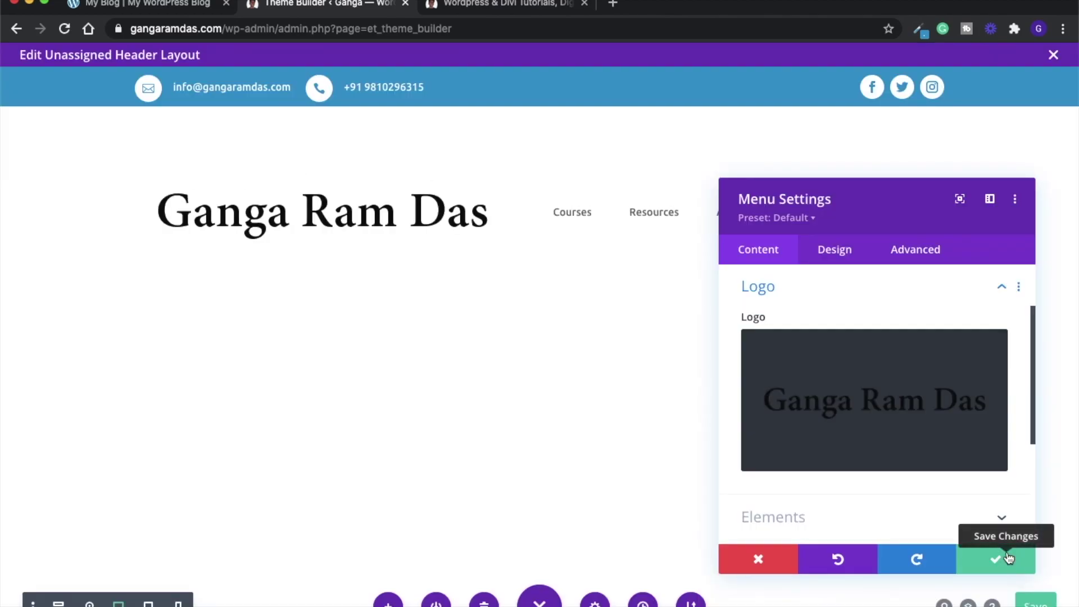
# Set the menu's Logo Max Width to 45% and save the Menu module settings
pyautogui.click(847, 264)
pyautogui.scroll(-3, 807, 459)
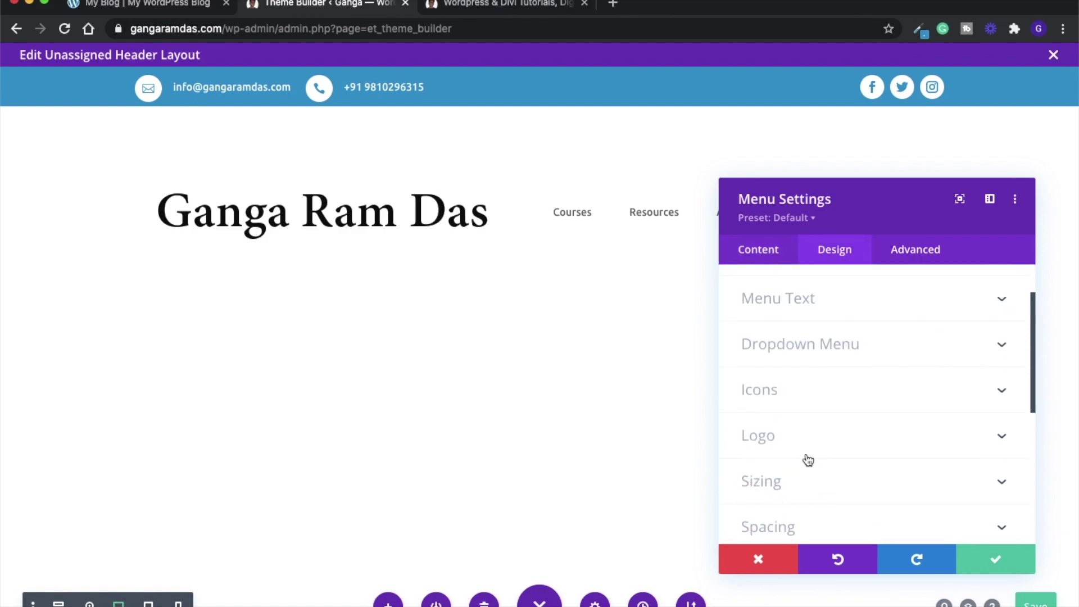
pyautogui.click(778, 425)
pyautogui.scroll(-3, 838, 427)
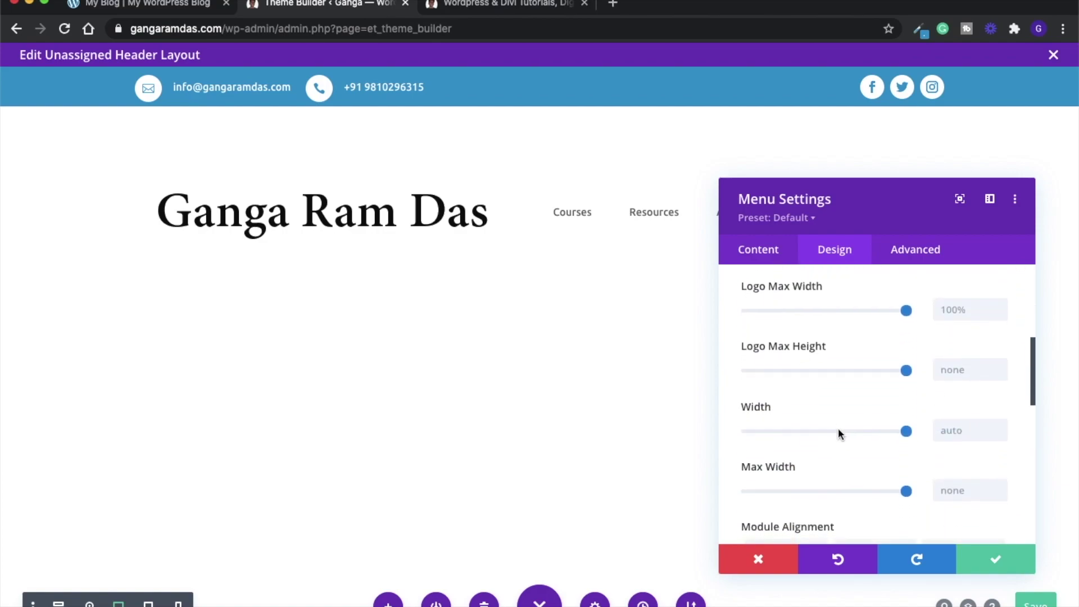
pyautogui.scroll(1, 860, 432)
pyautogui.moveTo(906, 315); pyautogui.dragTo(818, 321)
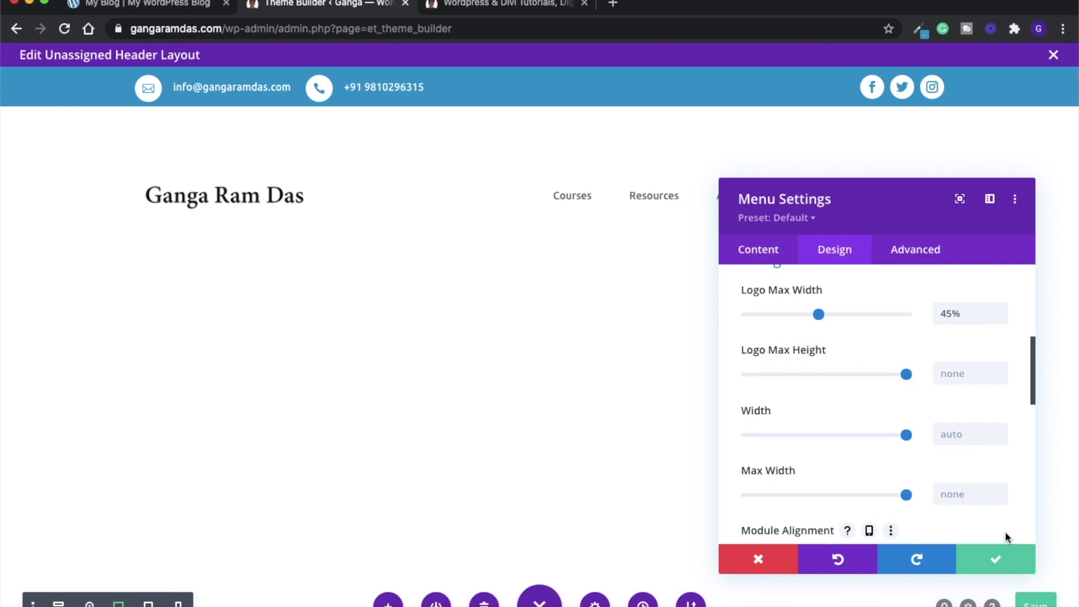
pyautogui.click(1009, 568)
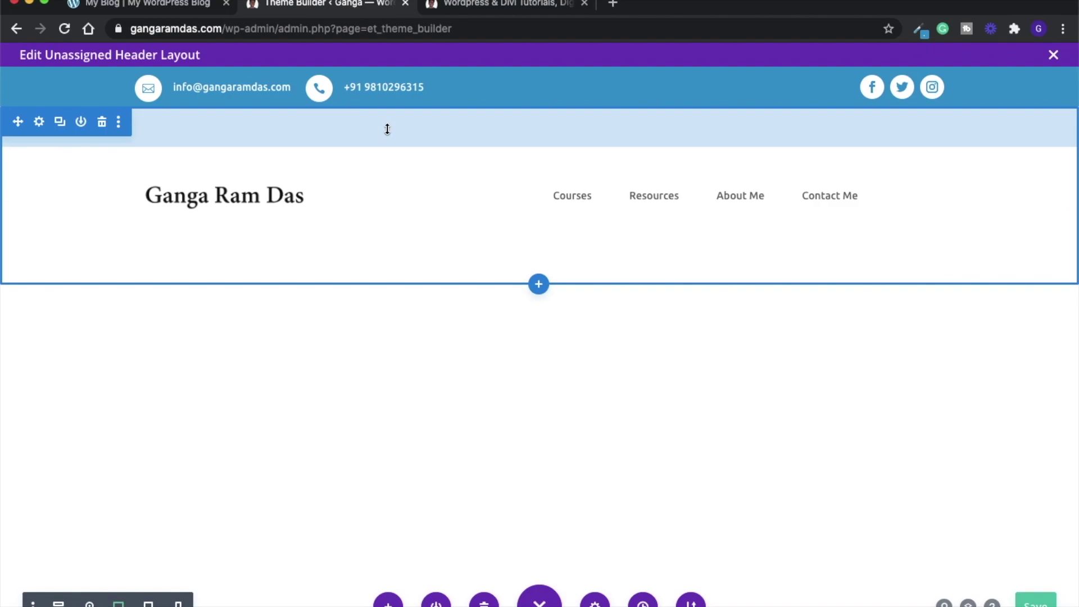
# Reduce the spacing above the logo and menu so they sit close beneath the contact bar, and save the layout
pyautogui.scroll(-2, 386, 146)
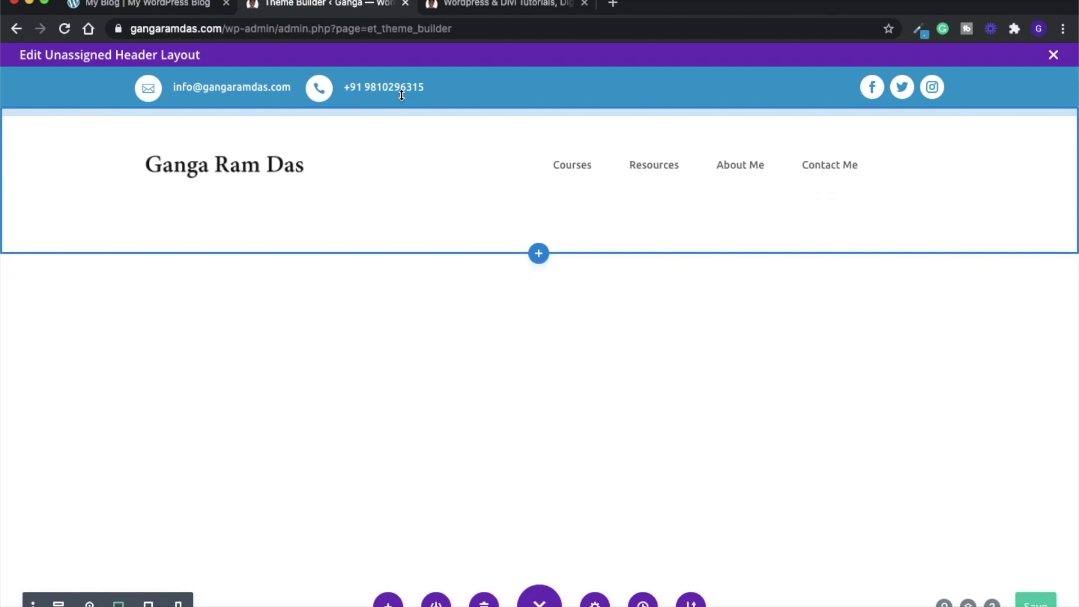
pyautogui.scroll(-1, 387, 231)
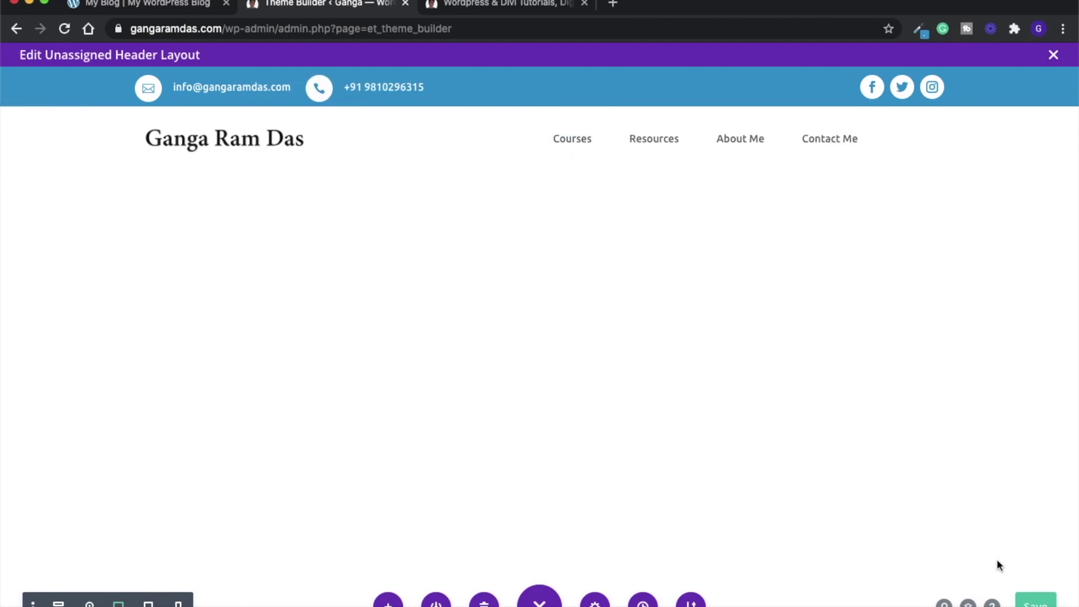
pyautogui.click(1034, 604)
# Add a .cta_menu a rule to the header layout's custom CSS: background-color #f4a051, color #ffff !important, padding 10px 15px !important
pyautogui.click(594, 603)
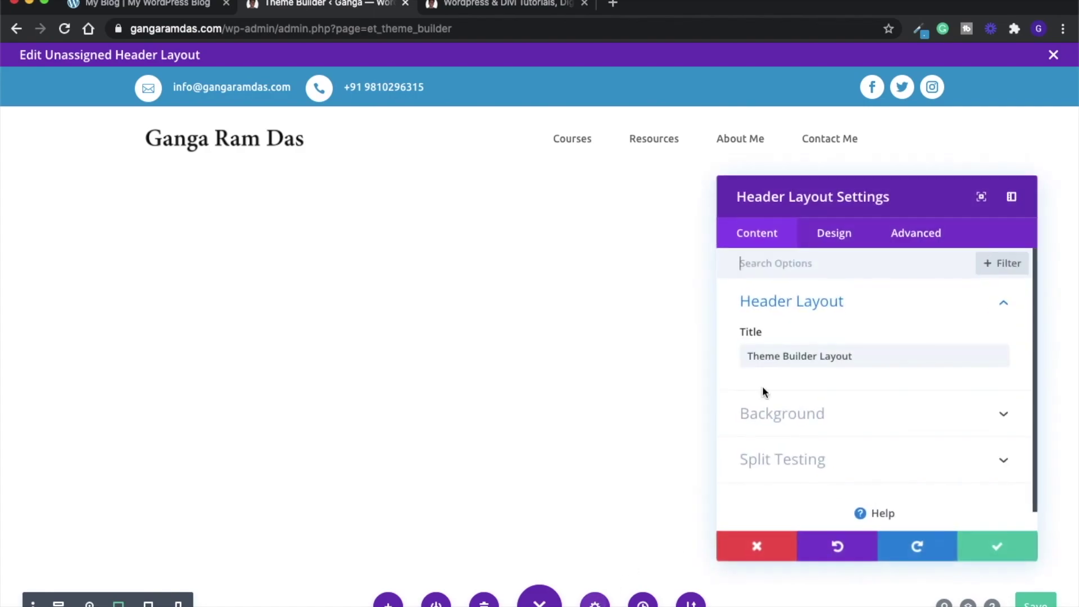
pyautogui.click(917, 235)
pyautogui.click(833, 303)
pyautogui.hotkey('ctrl', 'Up')
pyautogui.click(892, 295)
pyautogui.scroll(-3, 847, 318)
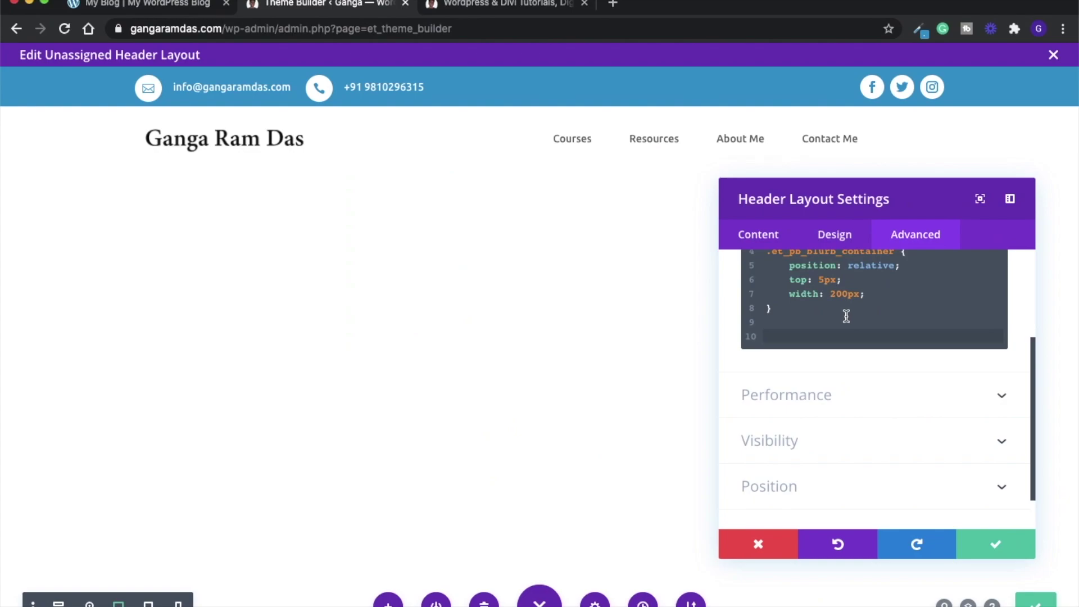
pyautogui.write('.cta_menu a { background-color: #f4a051; color: #ffff !important; padding: 10px 15px !important;    }')
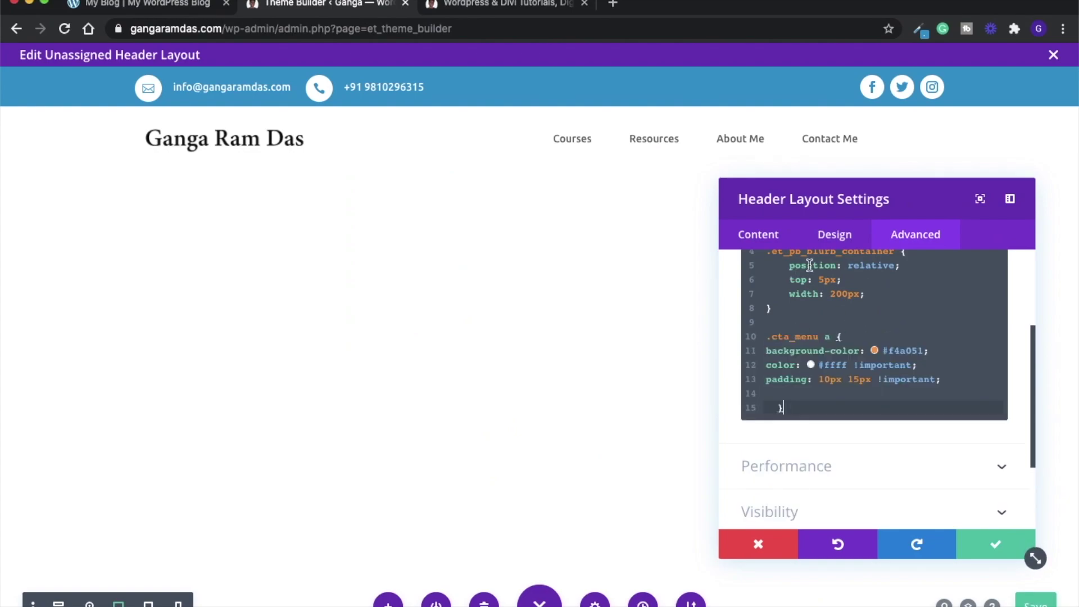
# Copy the blue 3998cc from the browser's colour picker and use it as the .cta_menu rule's background colour
pyautogui.moveTo(870, 194); pyautogui.dragTo(411, 161)
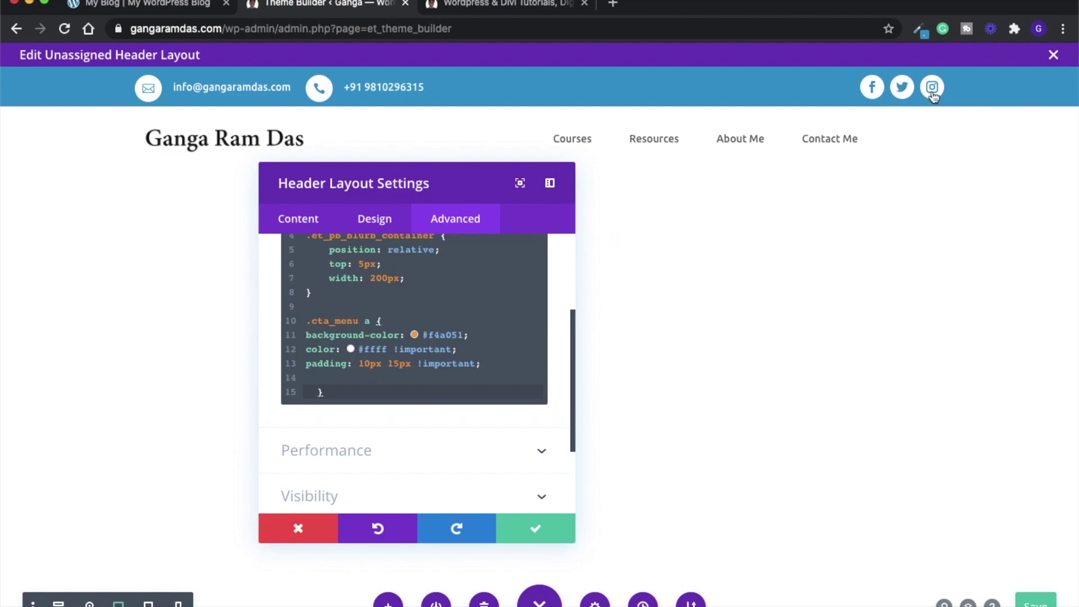
pyautogui.click(921, 33)
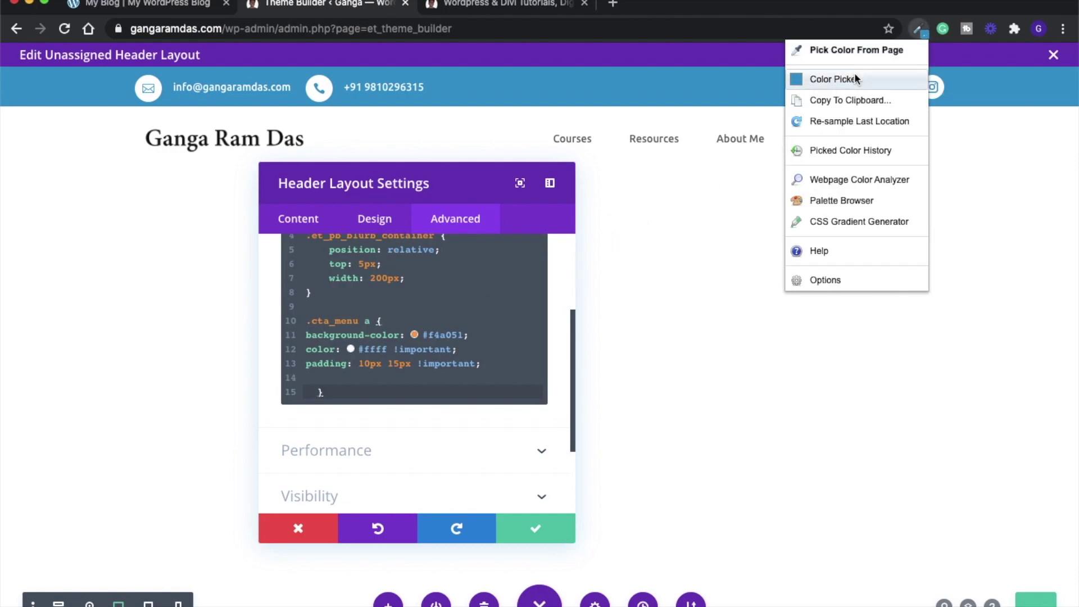
pyautogui.click(854, 73)
pyautogui.doubleClick(784, 255)
pyautogui.press('super+c')
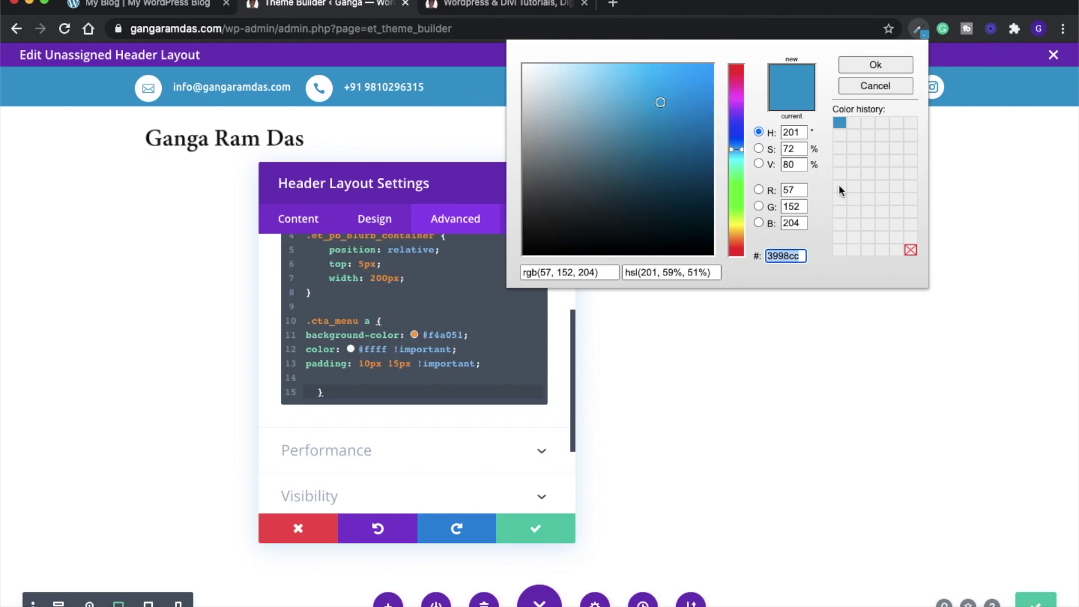
pyautogui.press('Return')
pyautogui.press('super+v')
# Copy the cta_menu class name, assign it as the CSS class of Main Menu's Contact Me item in WordPress, and save the header layout
pyautogui.moveTo(360, 321); pyautogui.dragTo(309, 315)
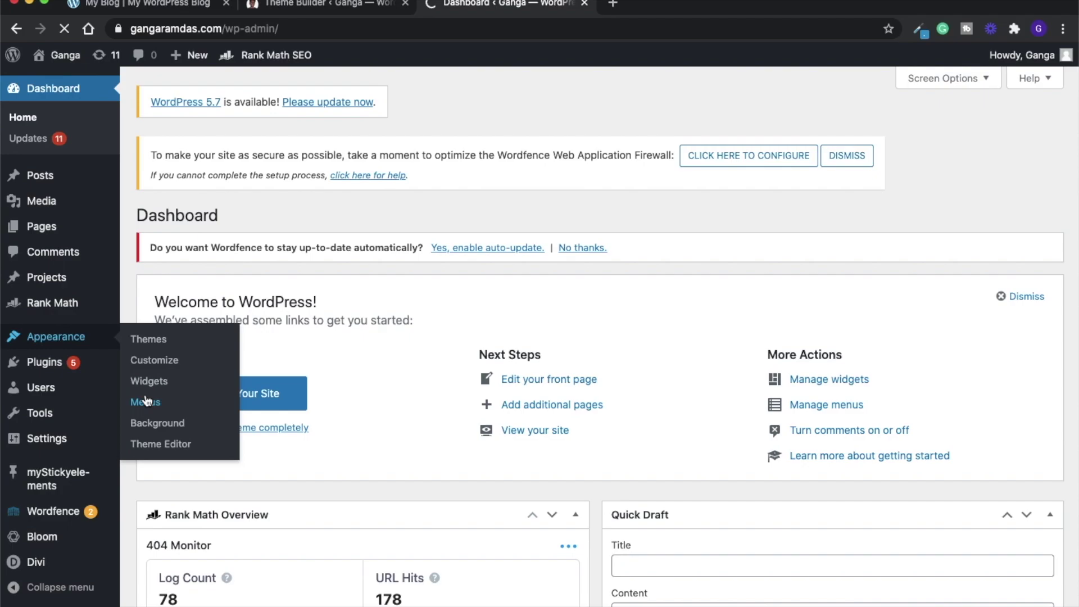
pyautogui.click(146, 400)
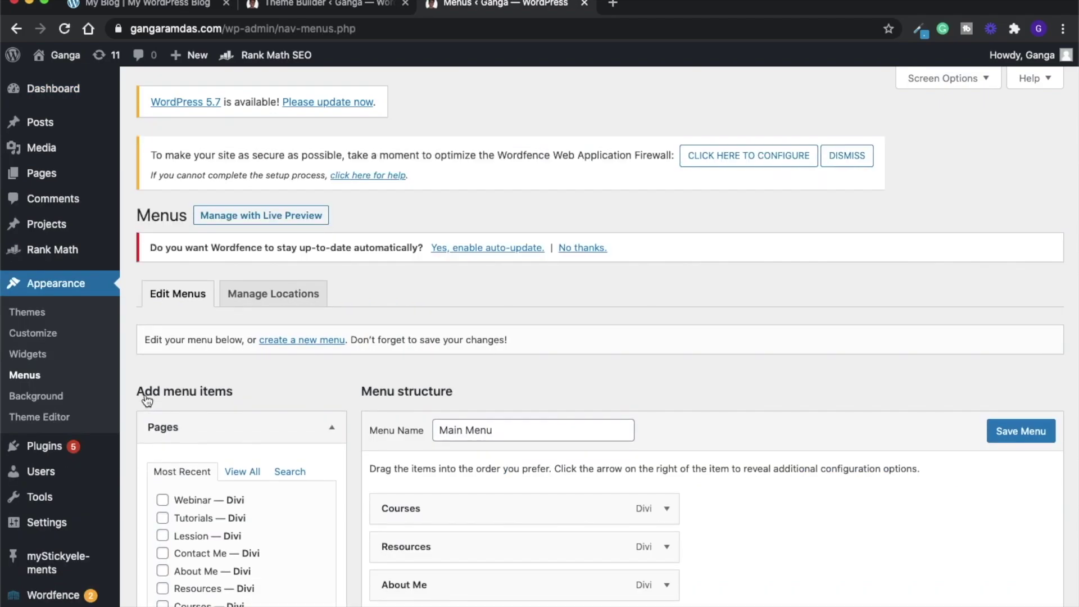
pyautogui.scroll(-5, 494, 429)
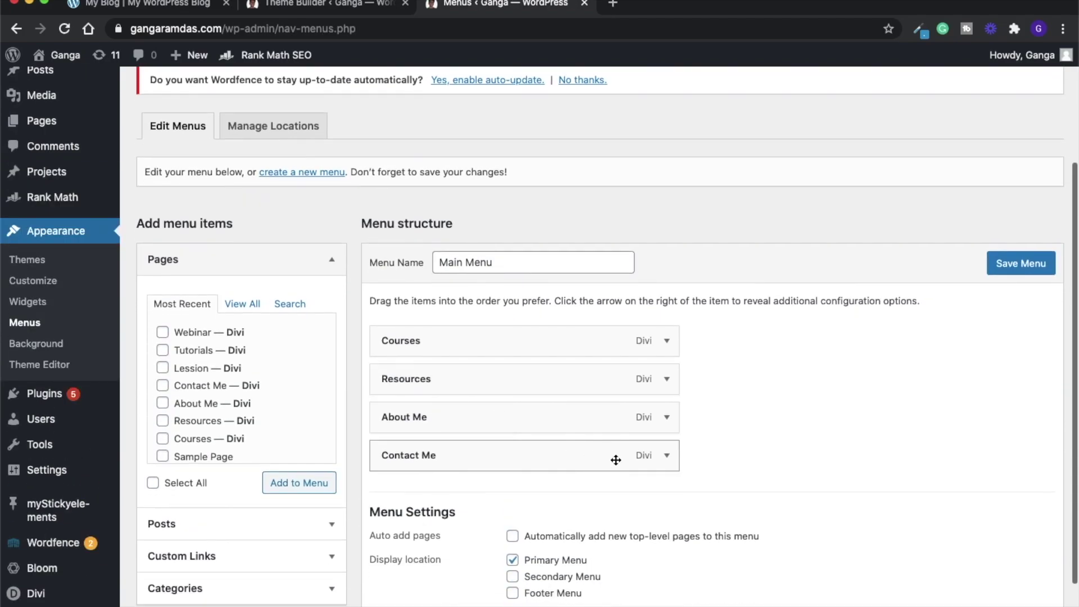
pyautogui.click(667, 455)
pyautogui.scroll(-1, 686, 562)
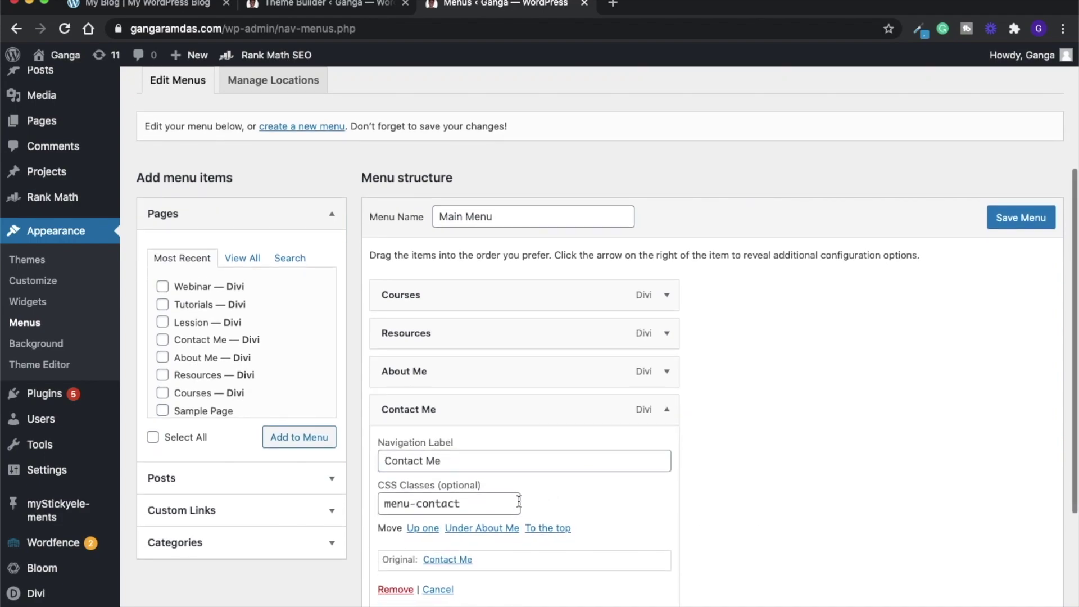
pyautogui.click(499, 505)
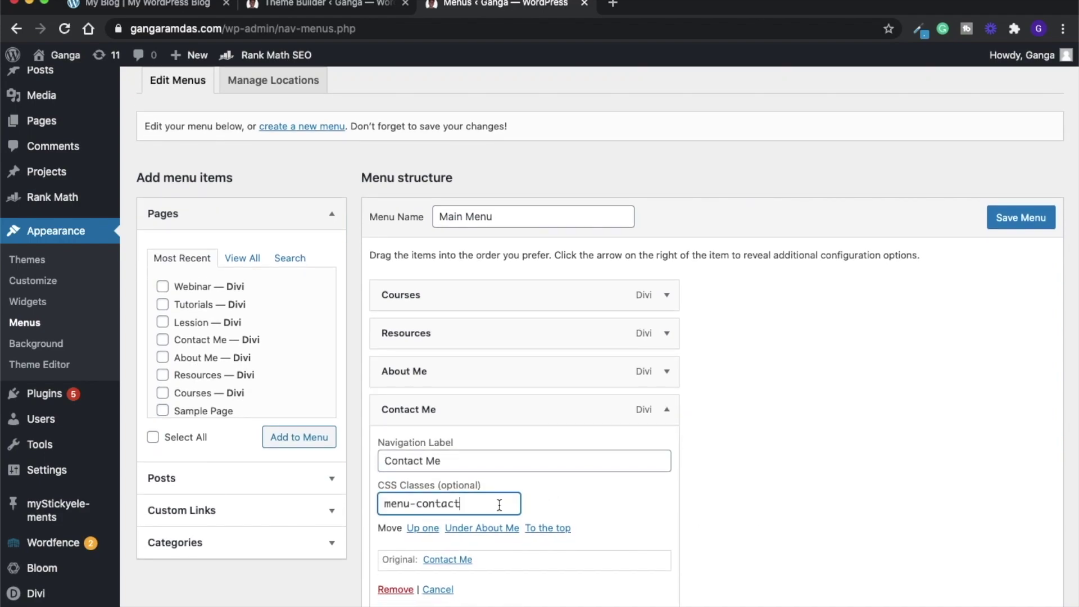
pyautogui.press('super+a')
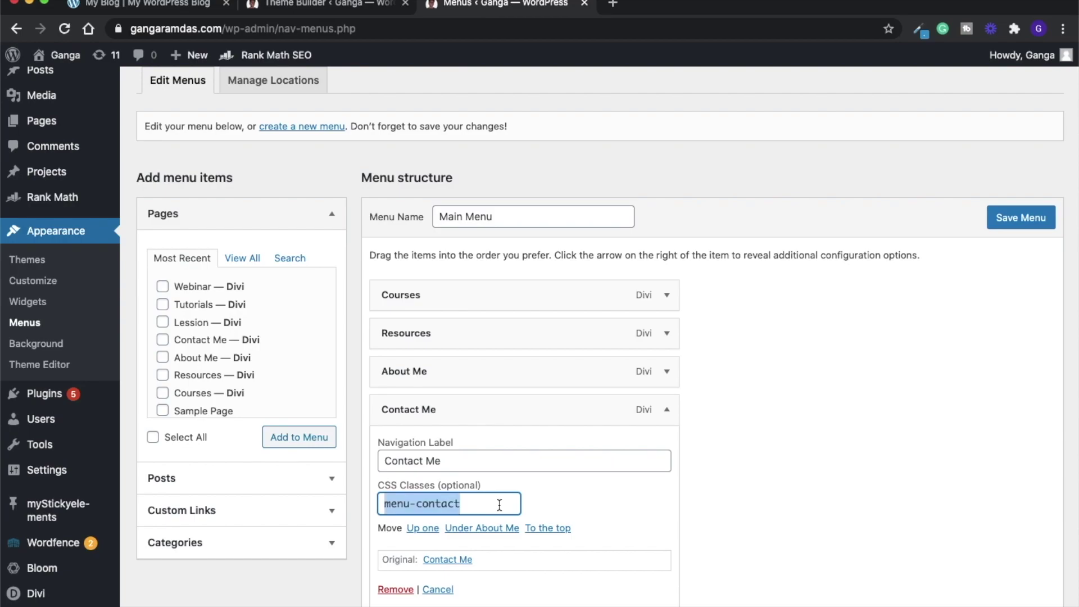
pyautogui.press('super+v')
pyautogui.hotkey('ctrl', 'shift', 'Tab')
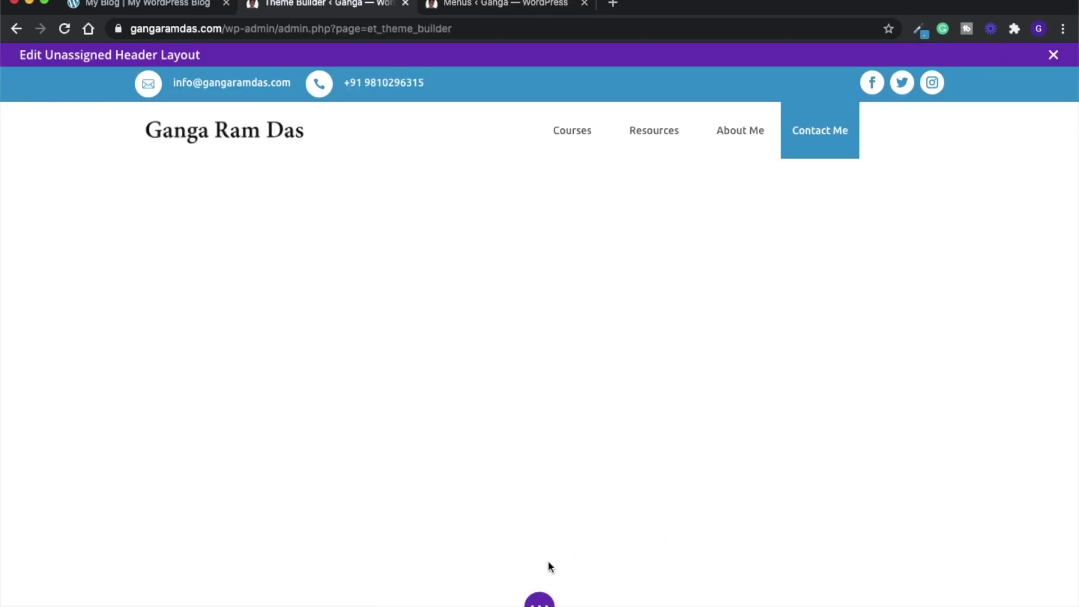
pyautogui.click(540, 600)
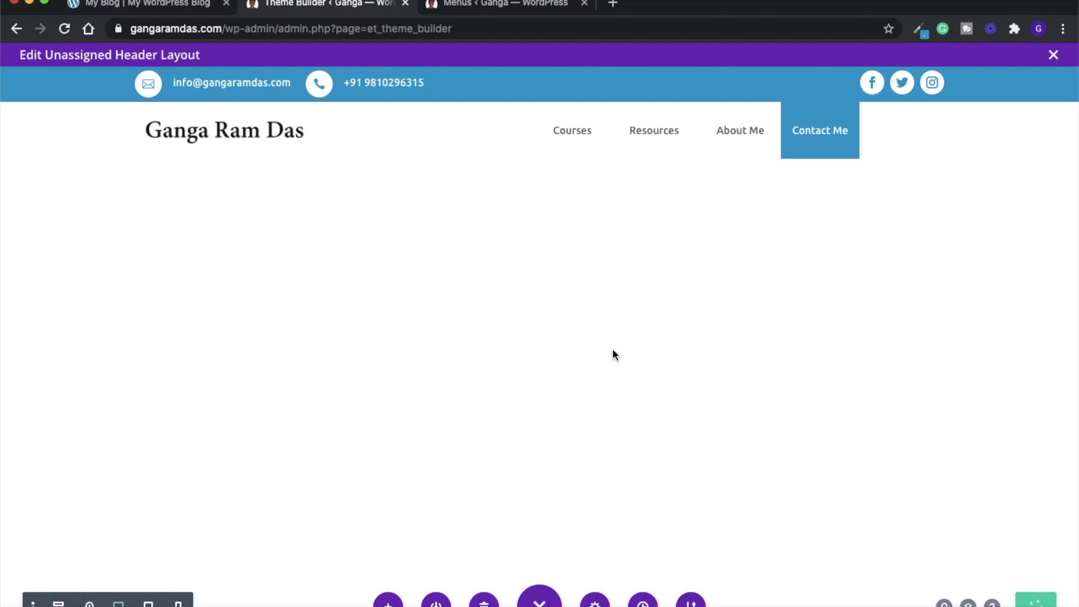
# Switch to the OYatri reference site and examine how its header behaves while the page scrolls
pyautogui.click(181, 6)
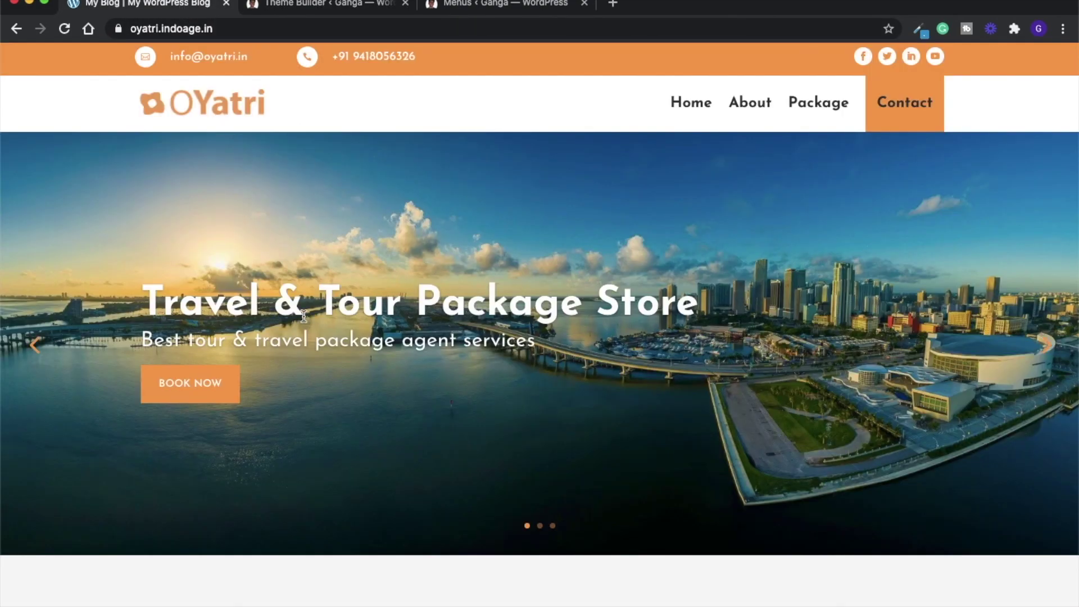
pyautogui.scroll(-15, 303, 318)
pyautogui.scroll(-6, 302, 314)
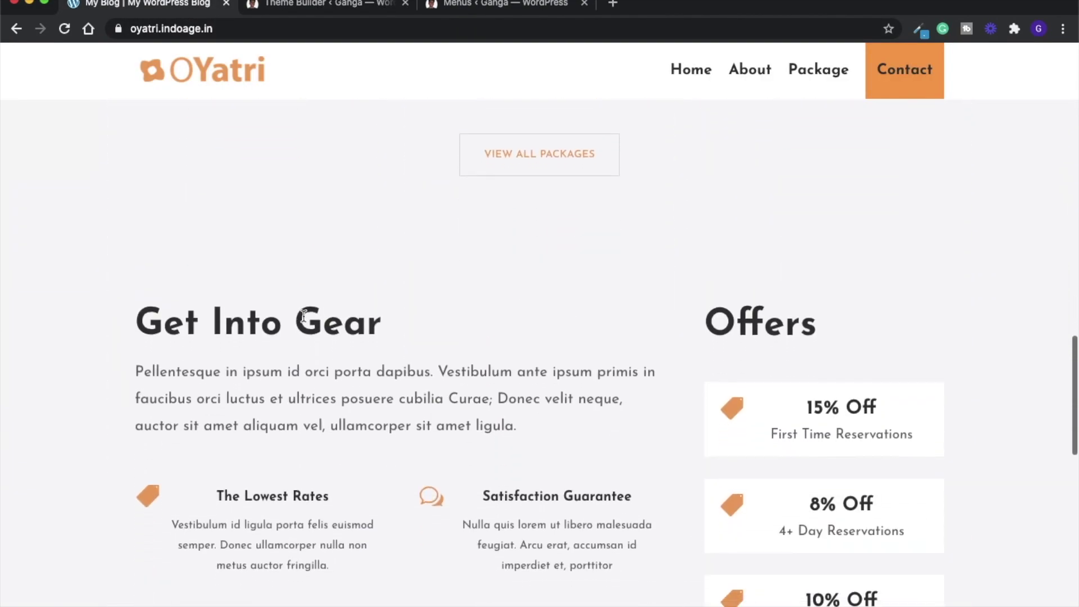
# Return to the Theme Builder, make the header's menu section Stick to Top, and save and close the layout, saving the Theme Builder changes
pyautogui.scroll(20, 302, 314)
pyautogui.scroll(-10, 303, 316)
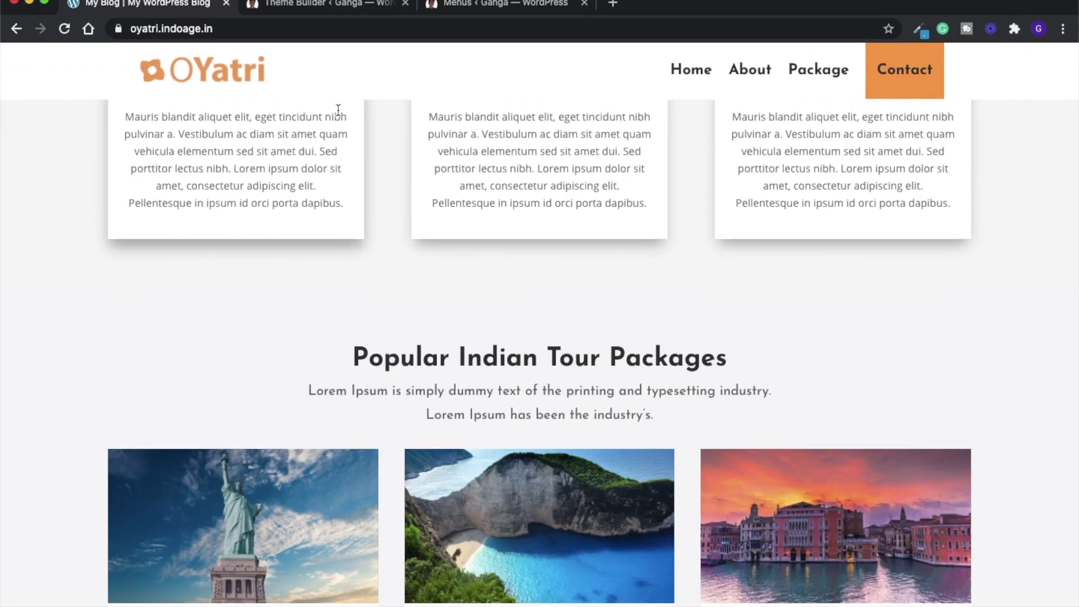
pyautogui.scroll(12, 338, 109)
pyautogui.click(328, 5)
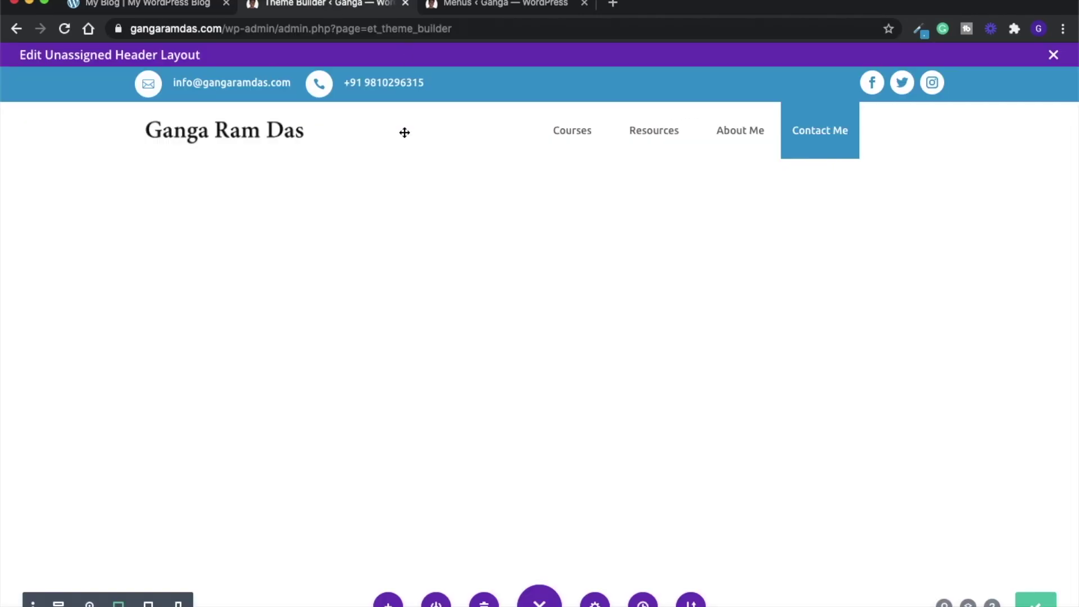
pyautogui.moveTo(19, 116)
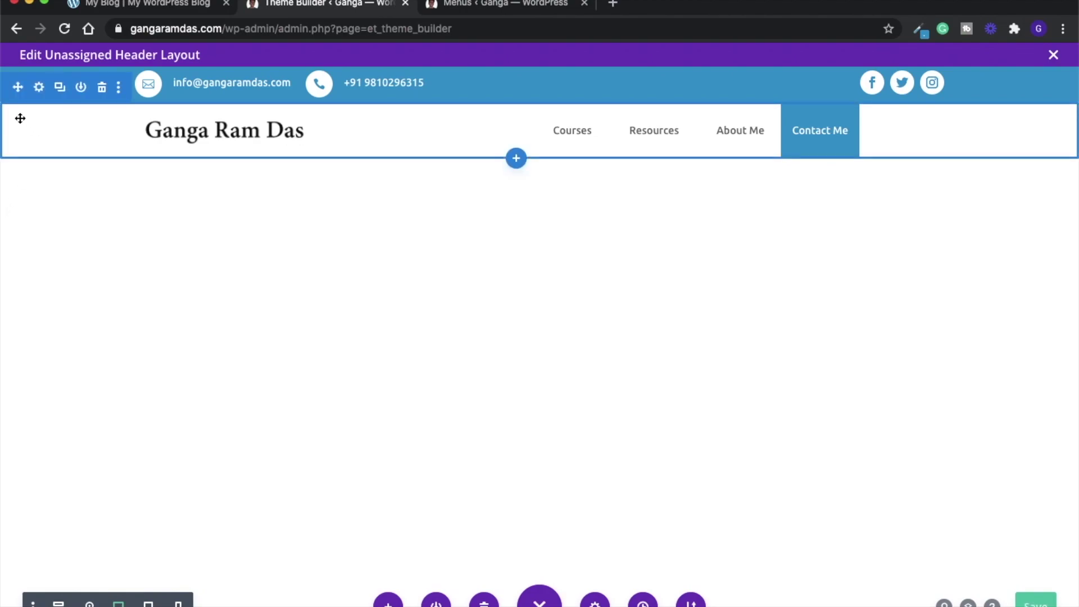
pyautogui.click(37, 87)
pyautogui.scroll(-2, 393, 429)
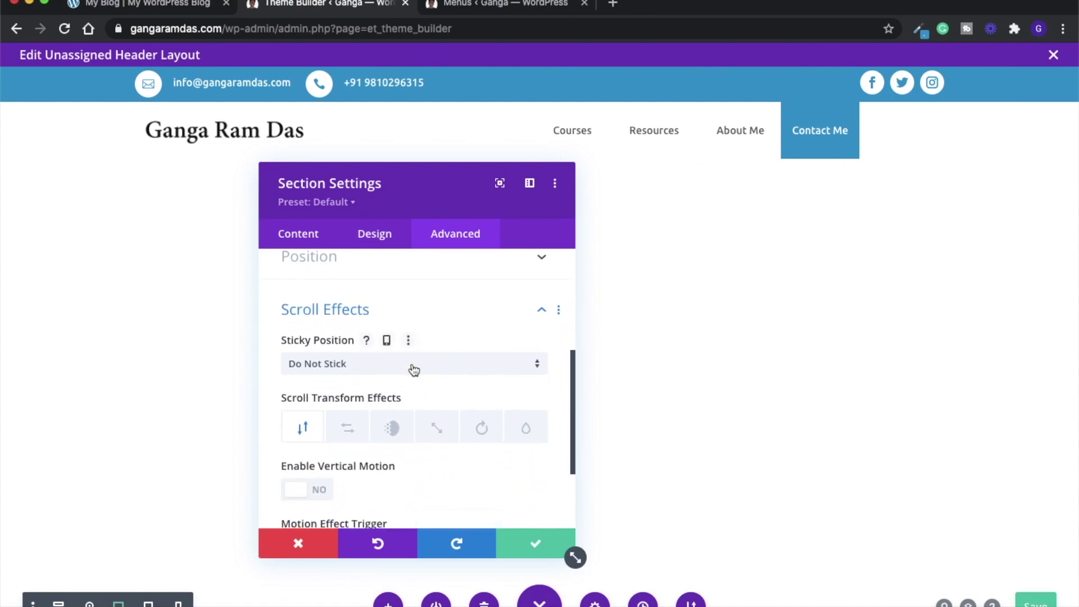
pyautogui.click(412, 365)
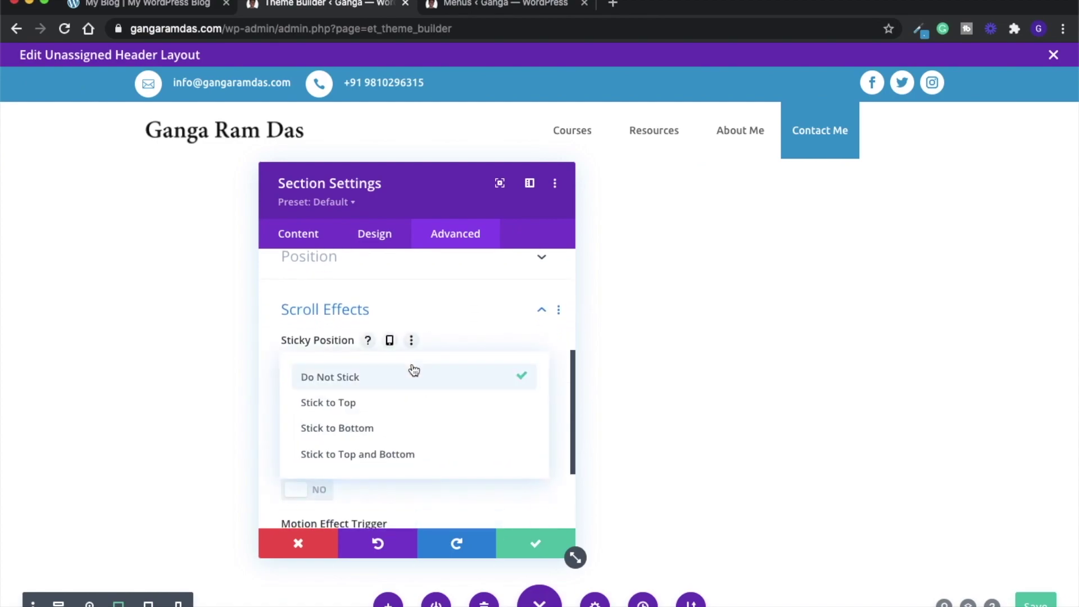
pyautogui.click(410, 406)
pyautogui.click(535, 550)
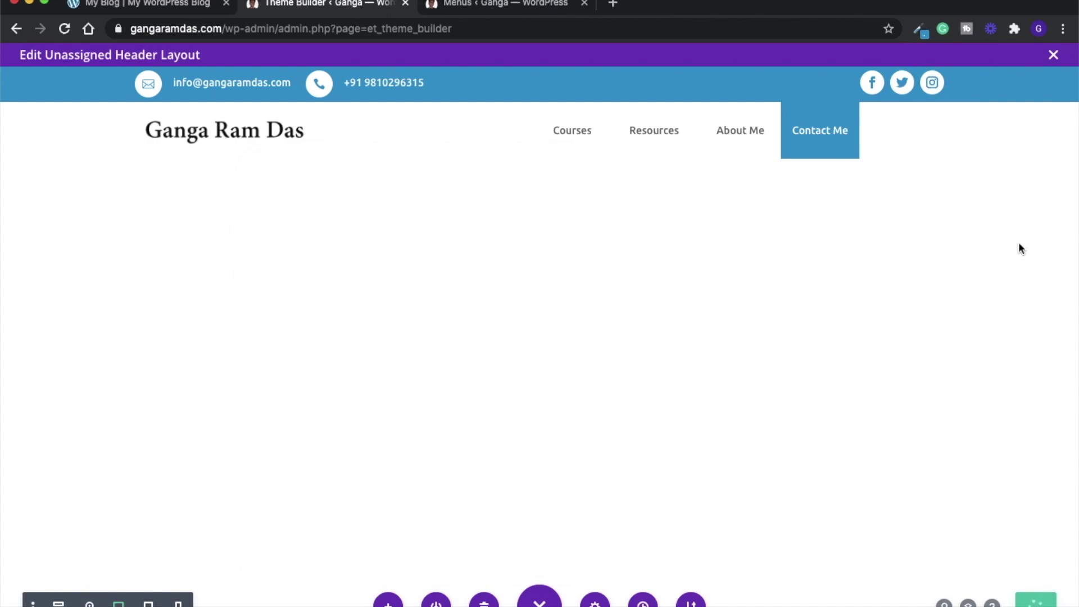
pyautogui.click(1053, 56)
pyautogui.click(217, 264)
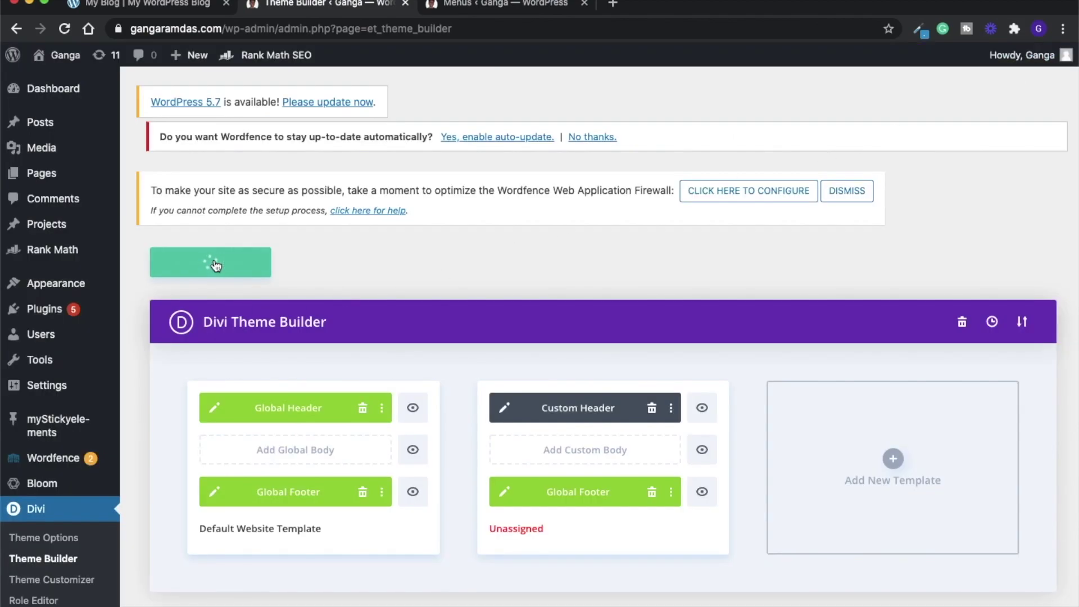
# Assign the unassigned Custom Header template to the Homepage and save the Theme Builder changes
pyautogui.click(670, 409)
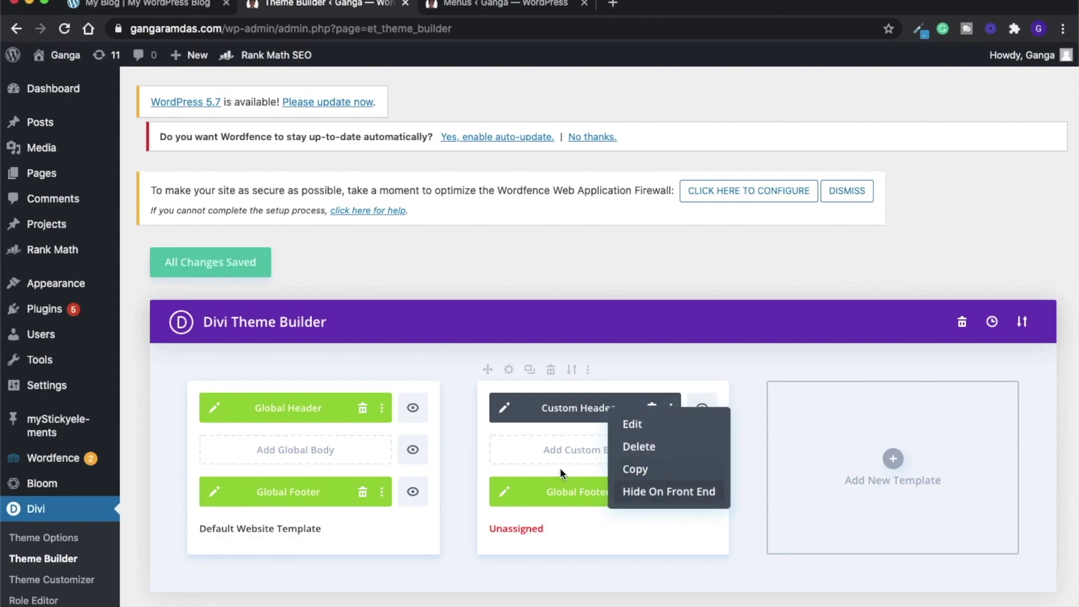
pyautogui.click(534, 454)
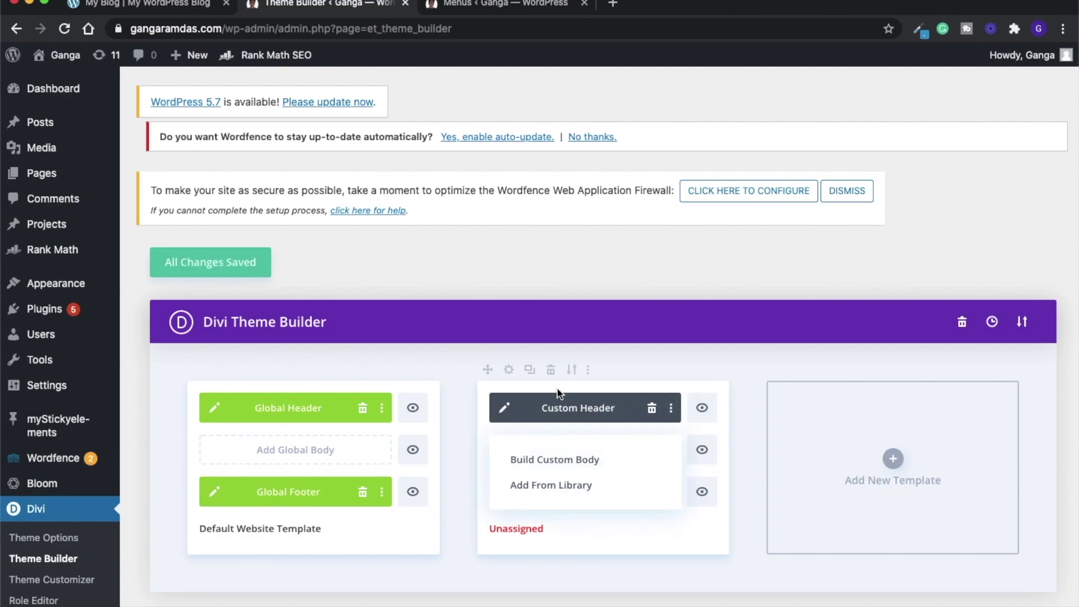
pyautogui.click(508, 370)
pyautogui.moveTo(545, 255)
pyautogui.doubleClick(559, 230)
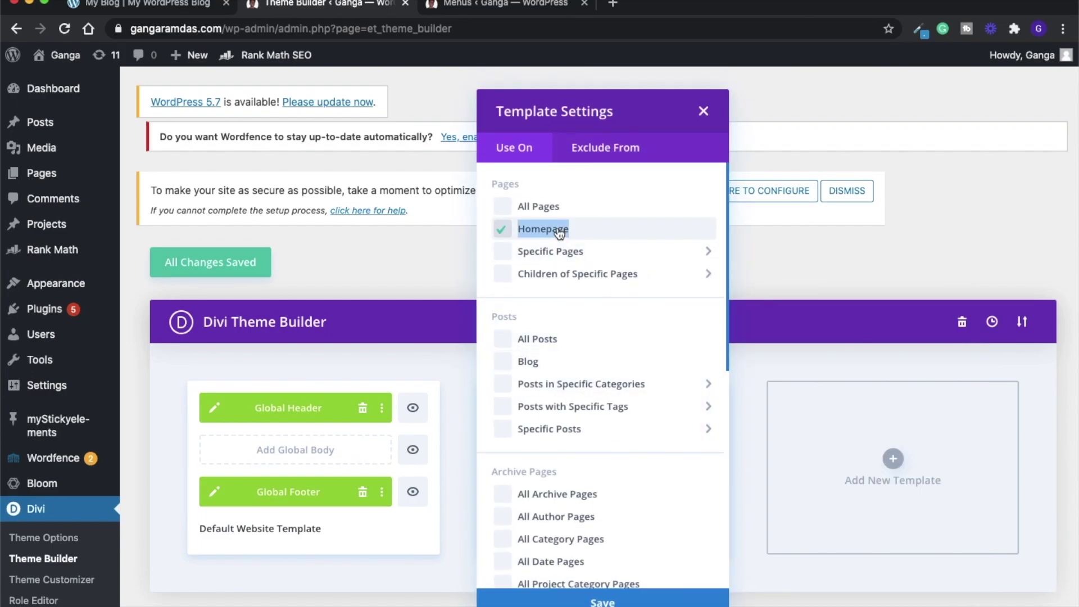
pyautogui.click(578, 602)
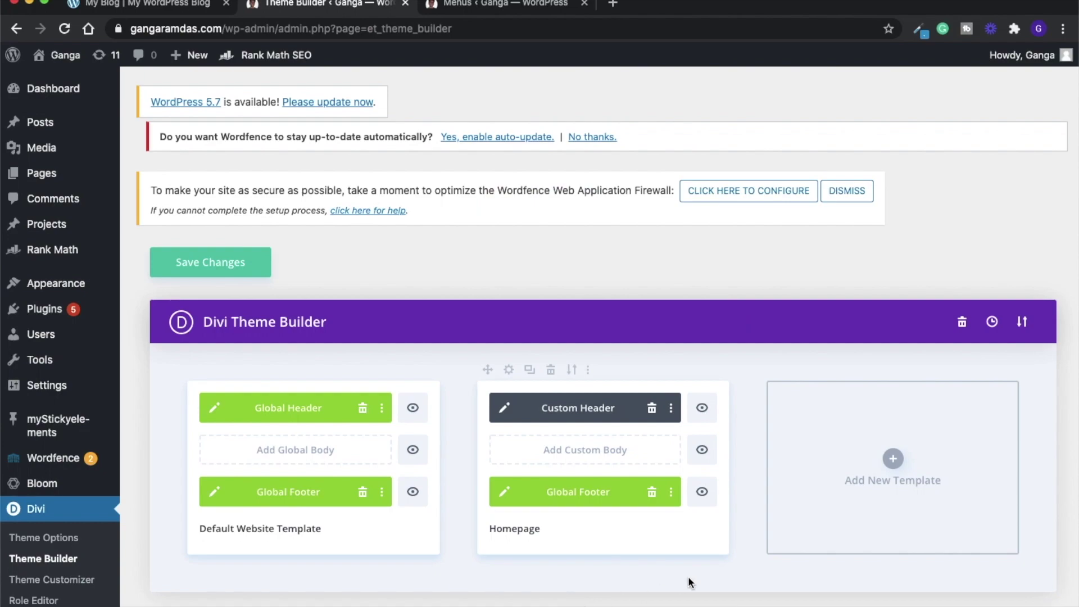
pyautogui.click(190, 269)
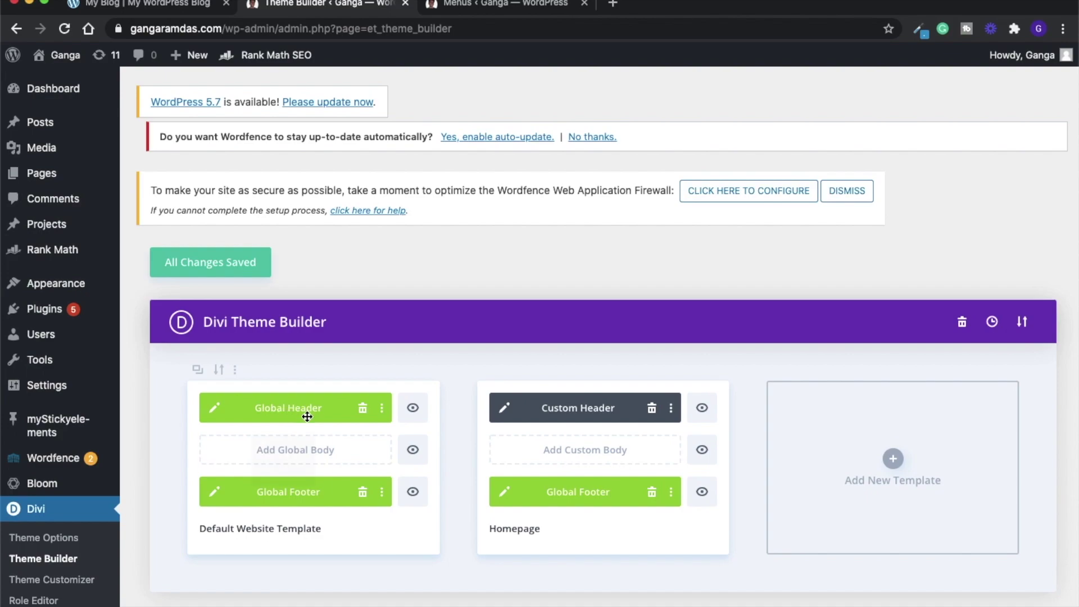
# Hide the Default Website Template's Global Header on the front end and save the Theme Builder changes
pyautogui.rightClick(302, 413)
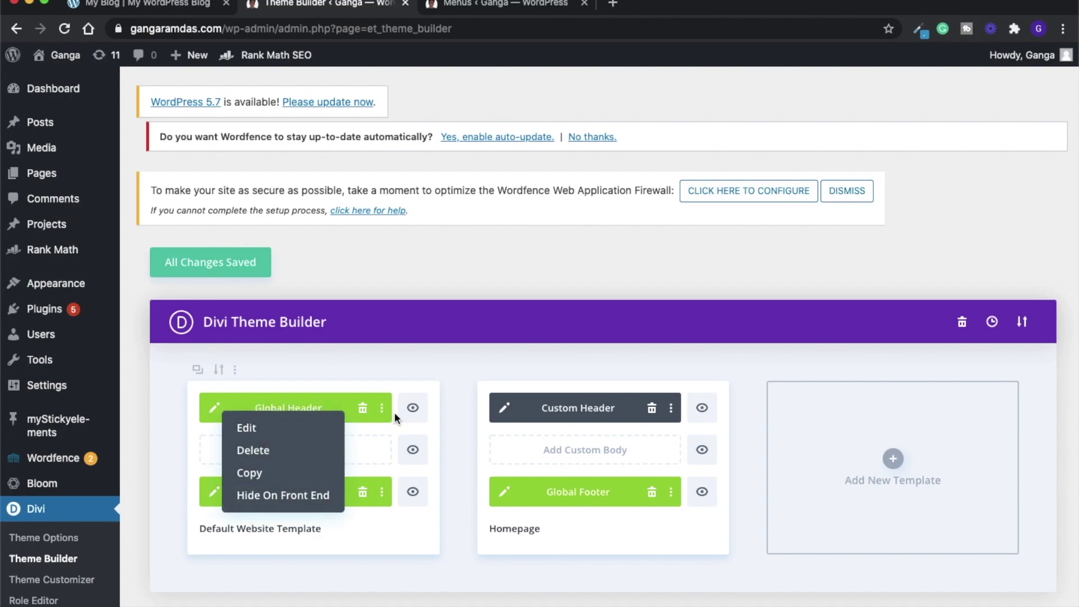
pyautogui.click(413, 412)
pyautogui.click(218, 263)
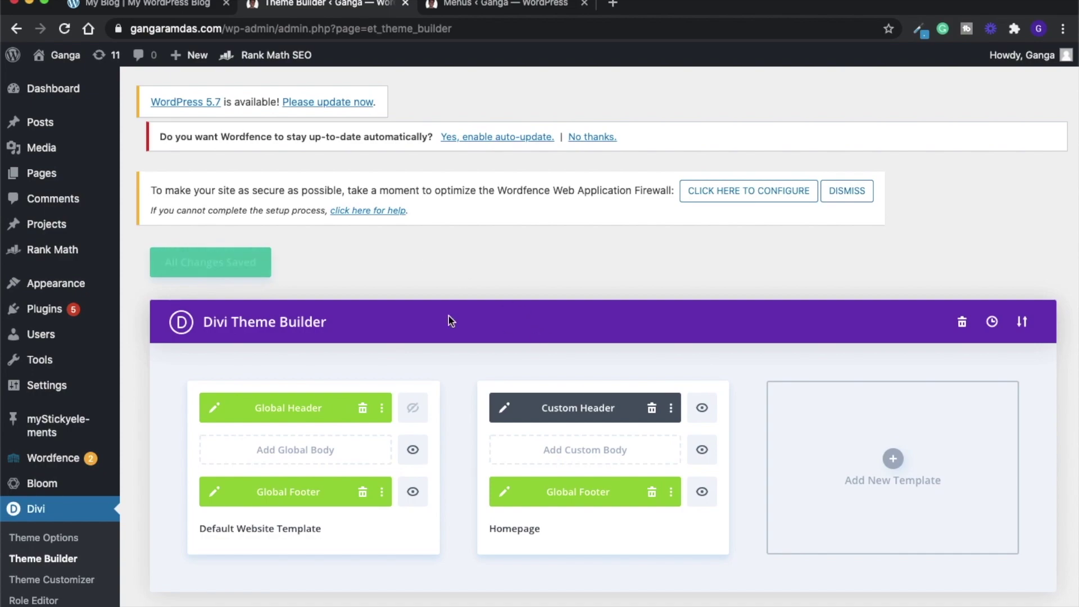
# Visit the live site in a new browser tab and examine how the custom header behaves while the homepage scrolls
pyautogui.moveTo(65, 55)
pyautogui.rightClick(76, 89)
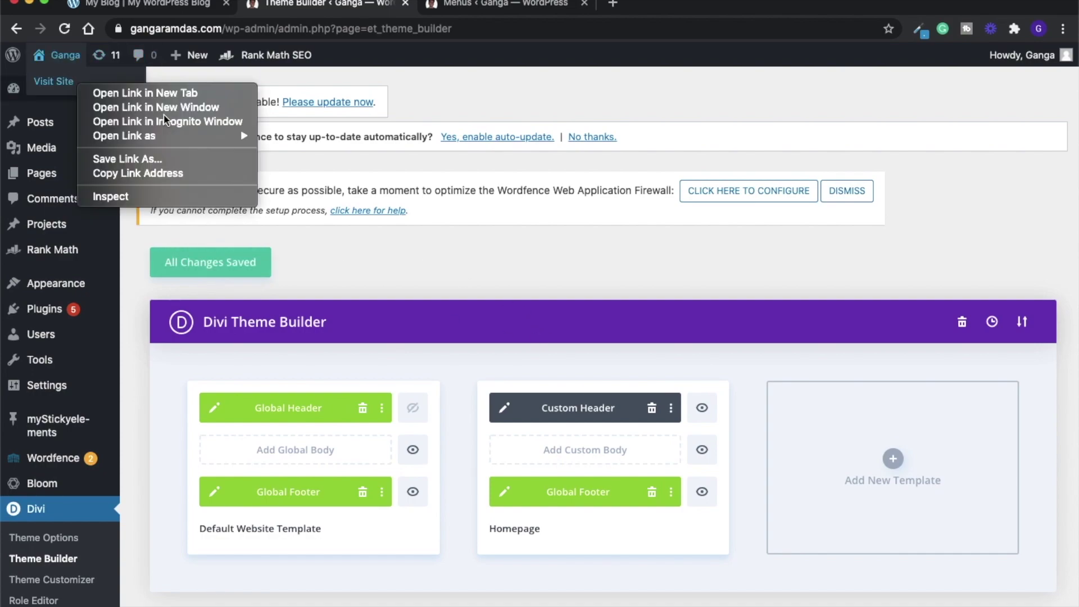
pyautogui.click(166, 93)
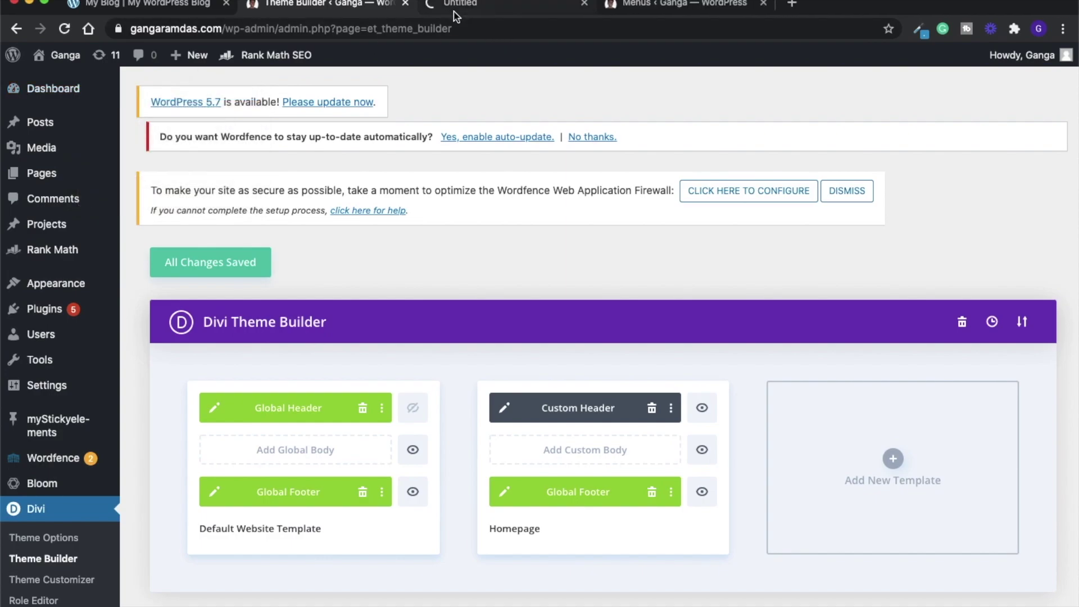
pyautogui.click(470, 7)
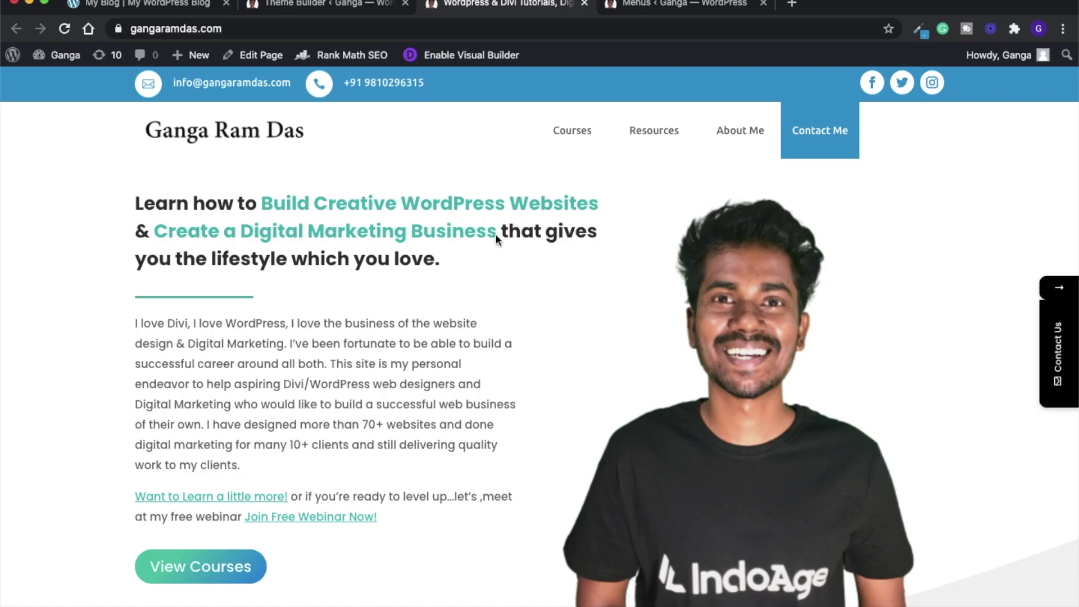
pyautogui.scroll(-5, 496, 239)
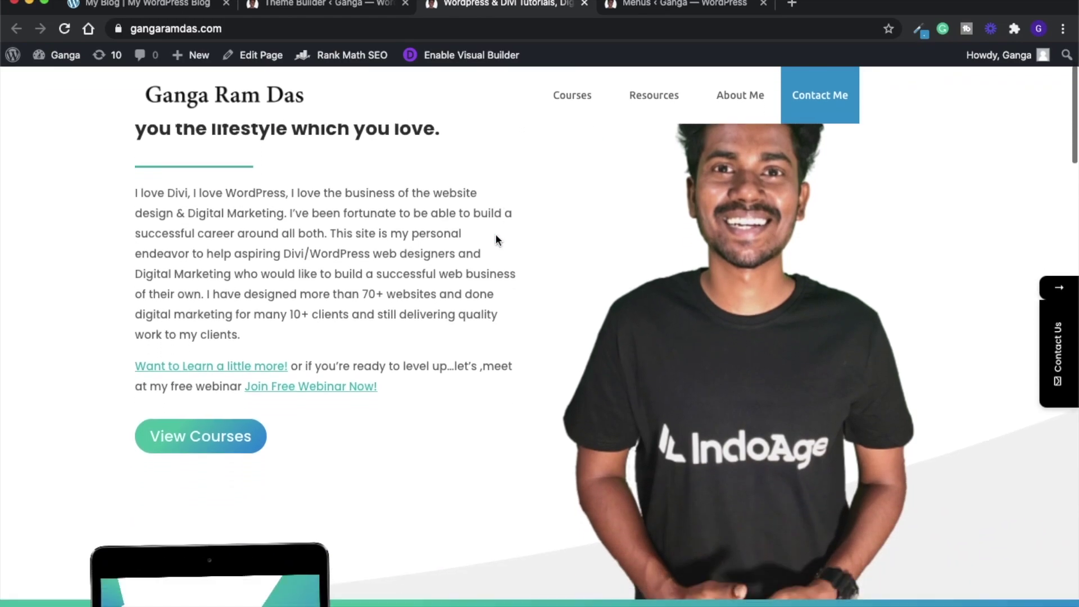
pyautogui.scroll(-10, 496, 238)
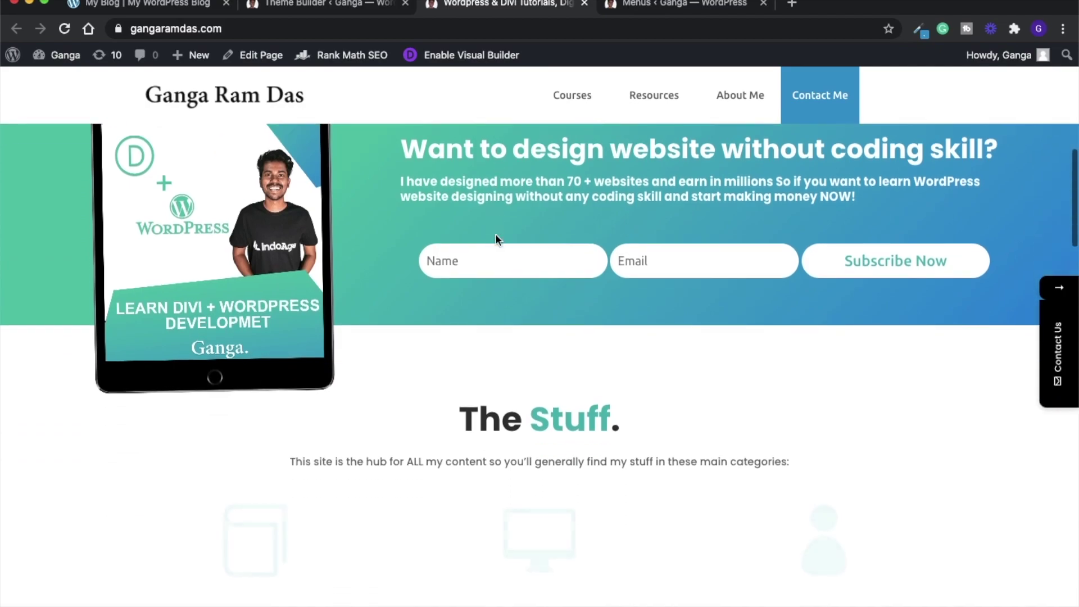
pyautogui.scroll(-15, 496, 237)
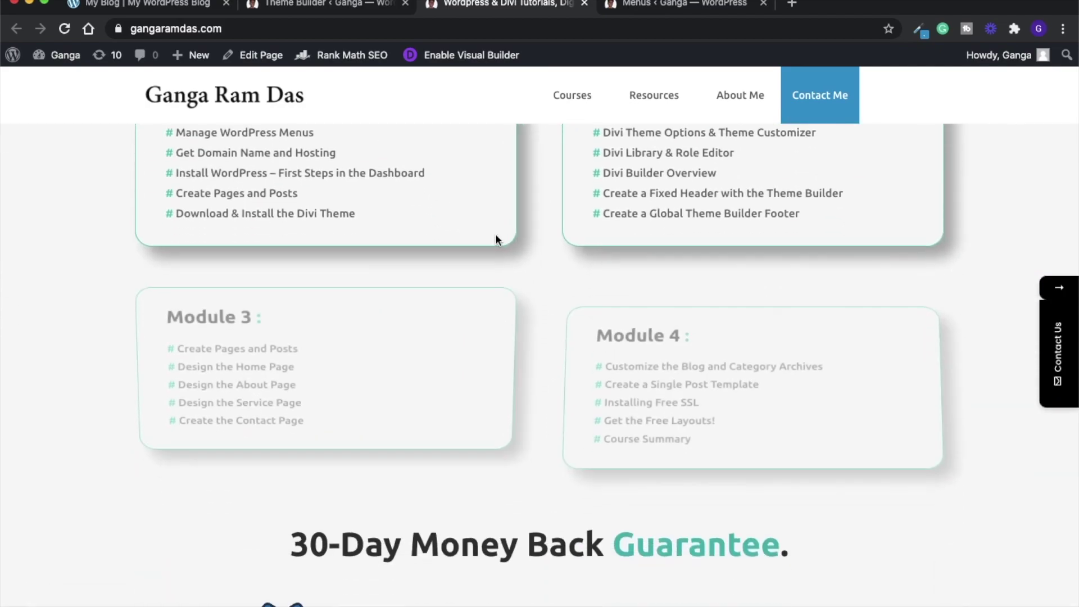
pyautogui.scroll(-4, 496, 239)
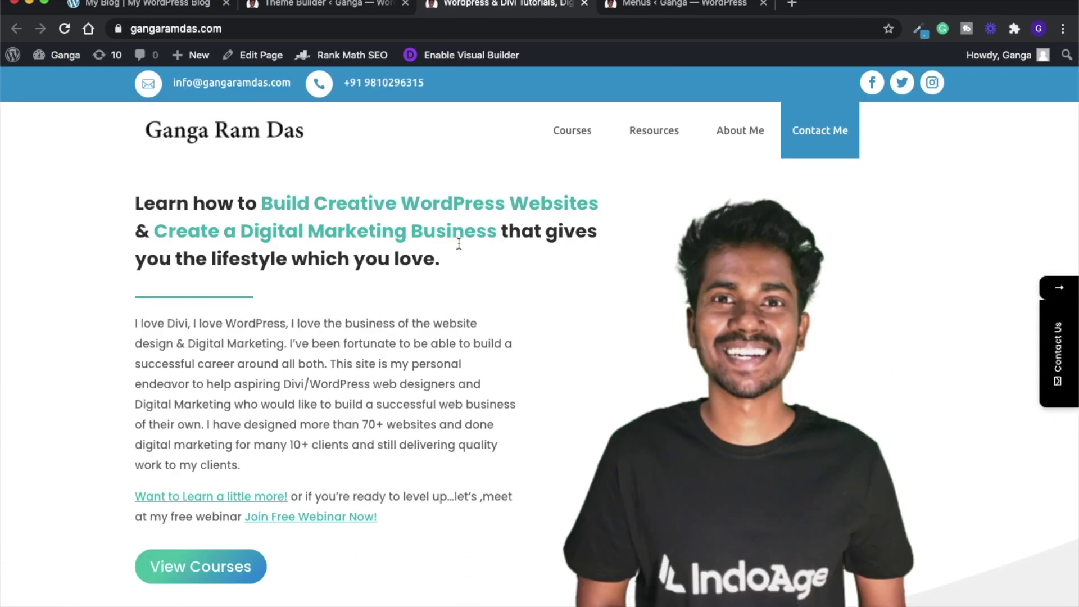